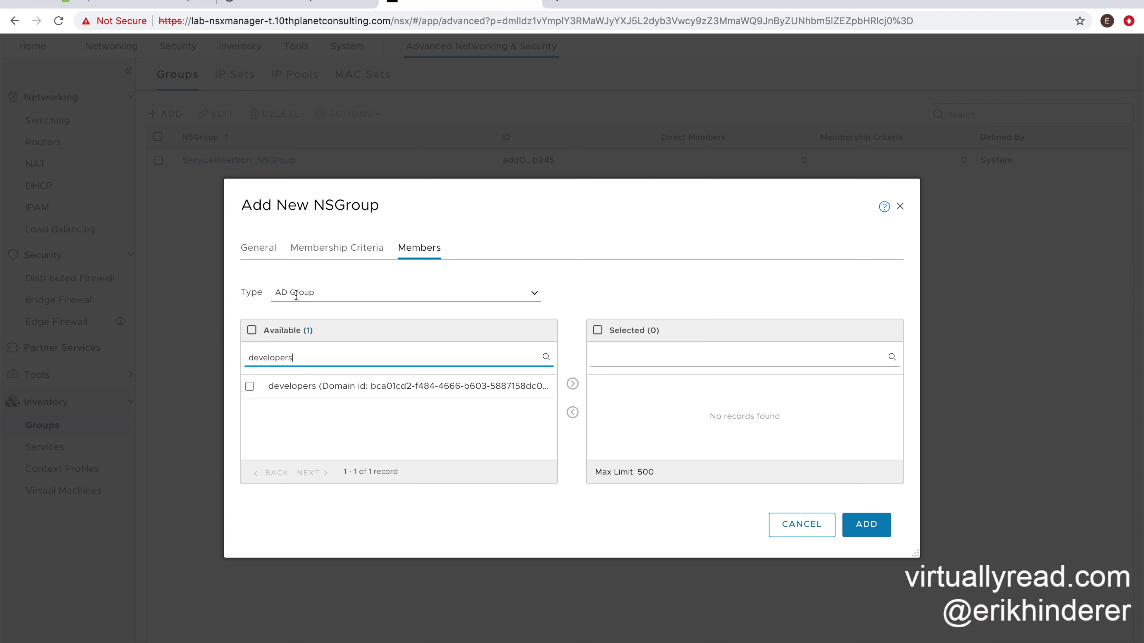
Add the AD group developers as a member of the new NSGroup and create the group.
click(250, 387)
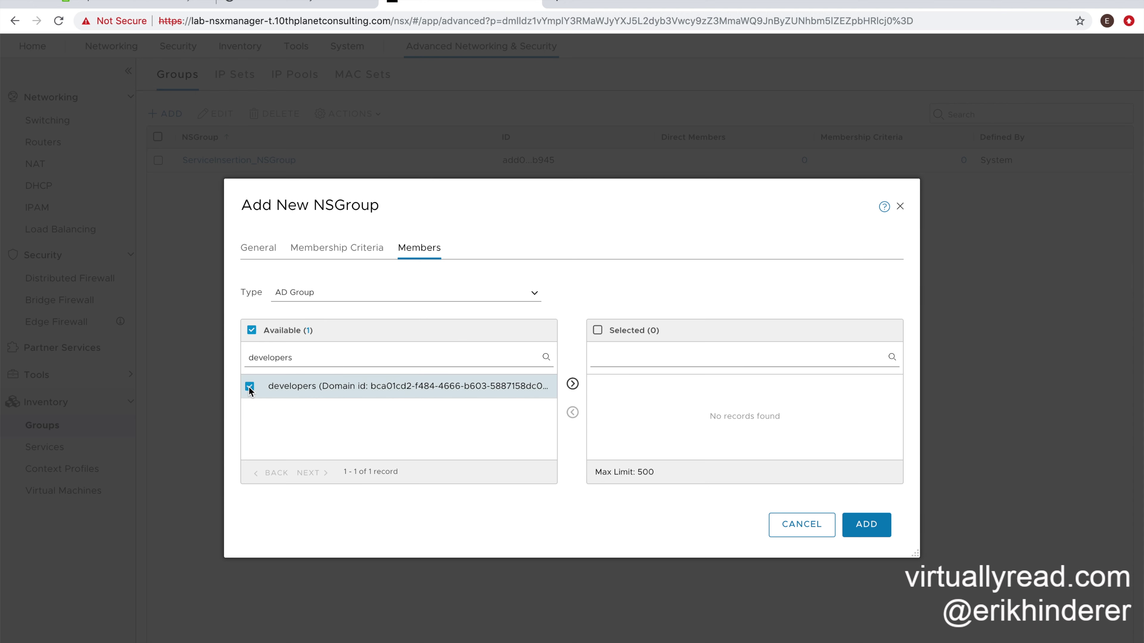
click(573, 384)
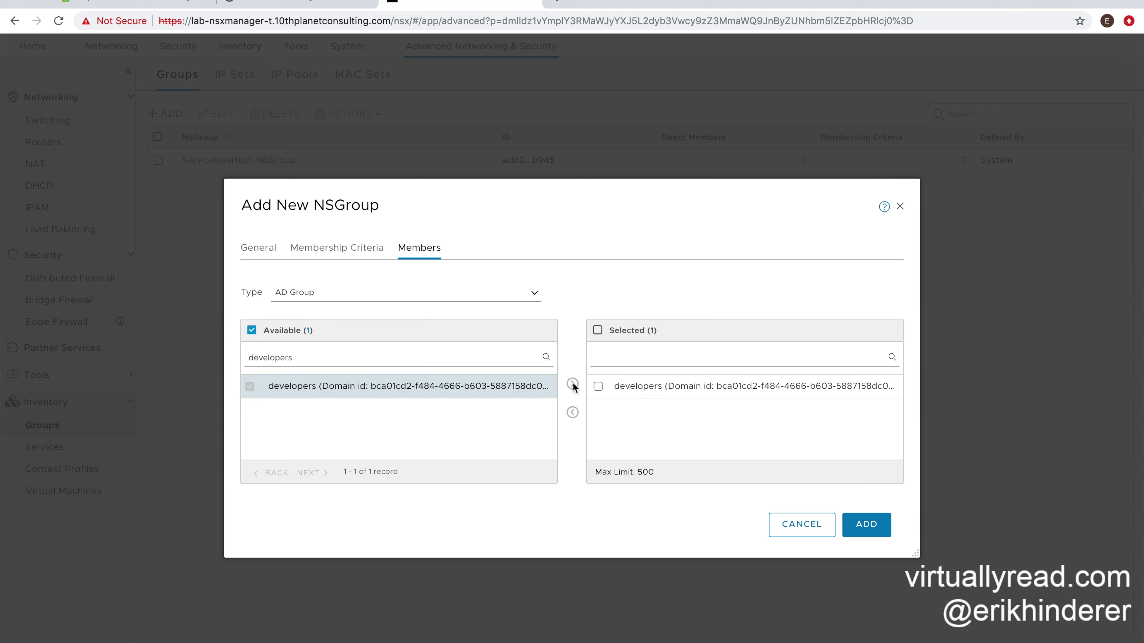
click(866, 526)
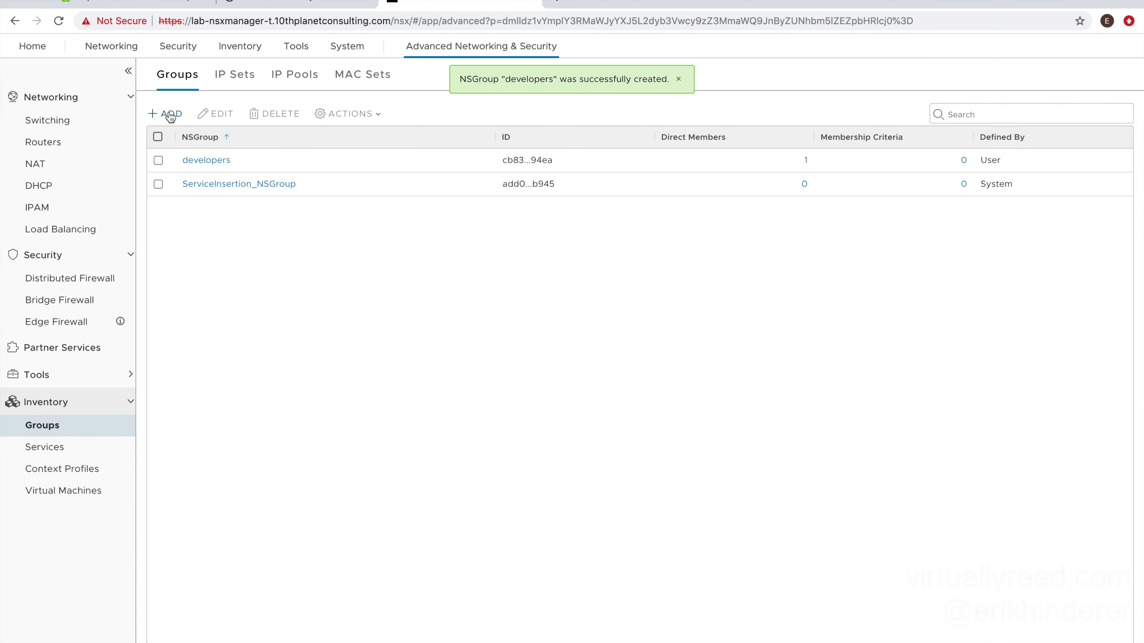
Start another new NSGroup and name it netadmin.
click(170, 116)
click(349, 353)
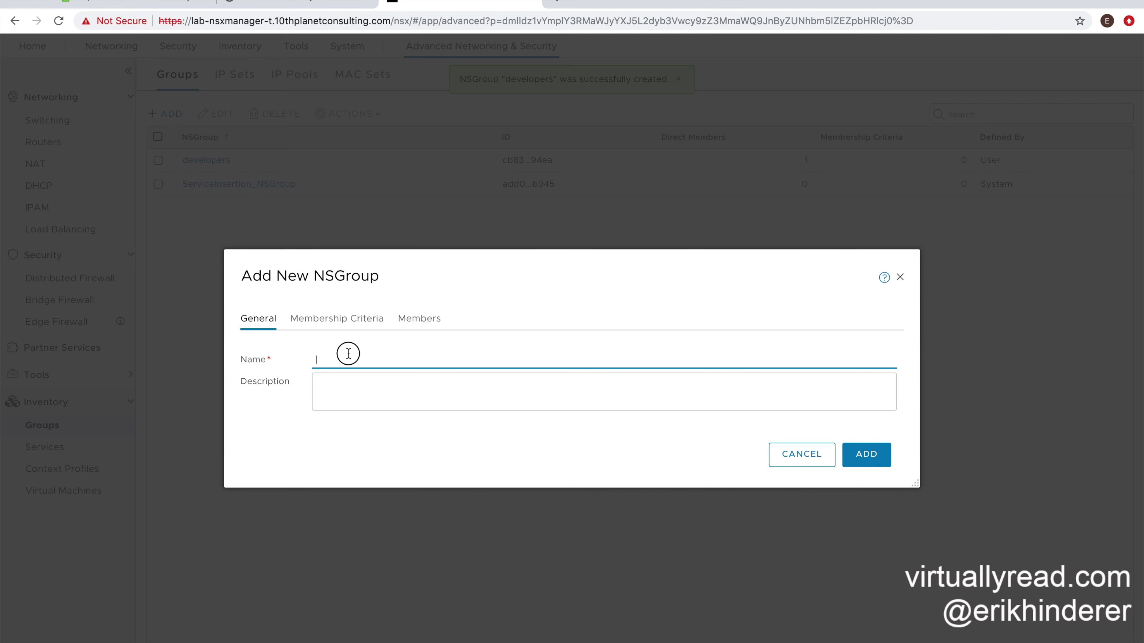
text(netadmin)
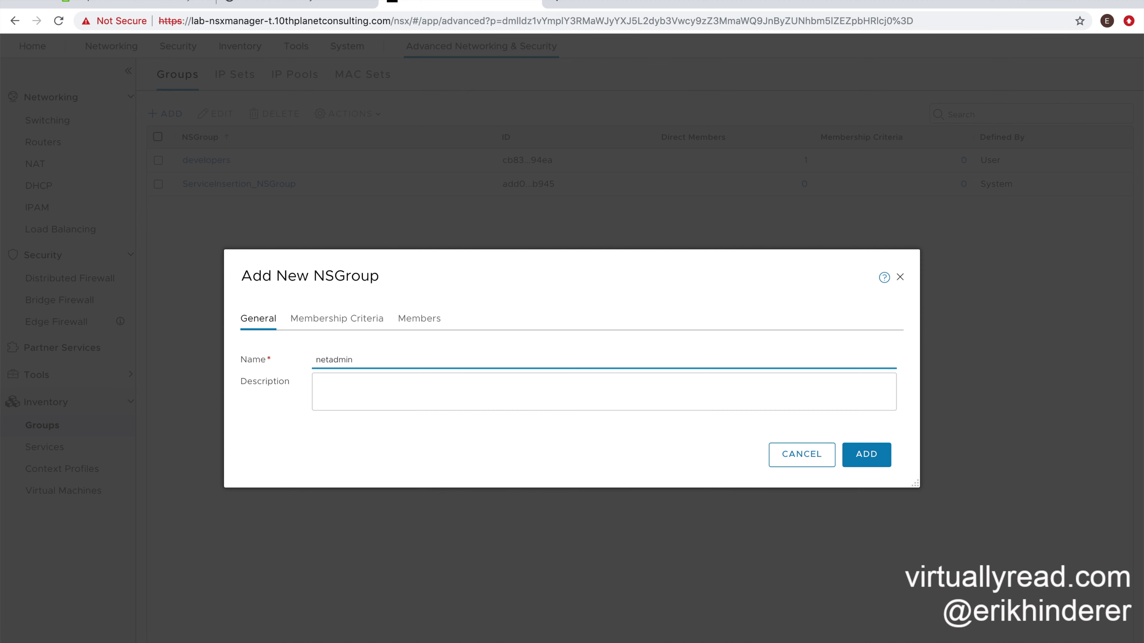
Find the AD group netadmin, make it a member of the new NSGroup and create the group.
click(424, 318)
click(351, 350)
text(netamdin)
key(BackSpace)
key(BackSpace)
key(BackSpace)
key(BackSpace)
text(dmin)
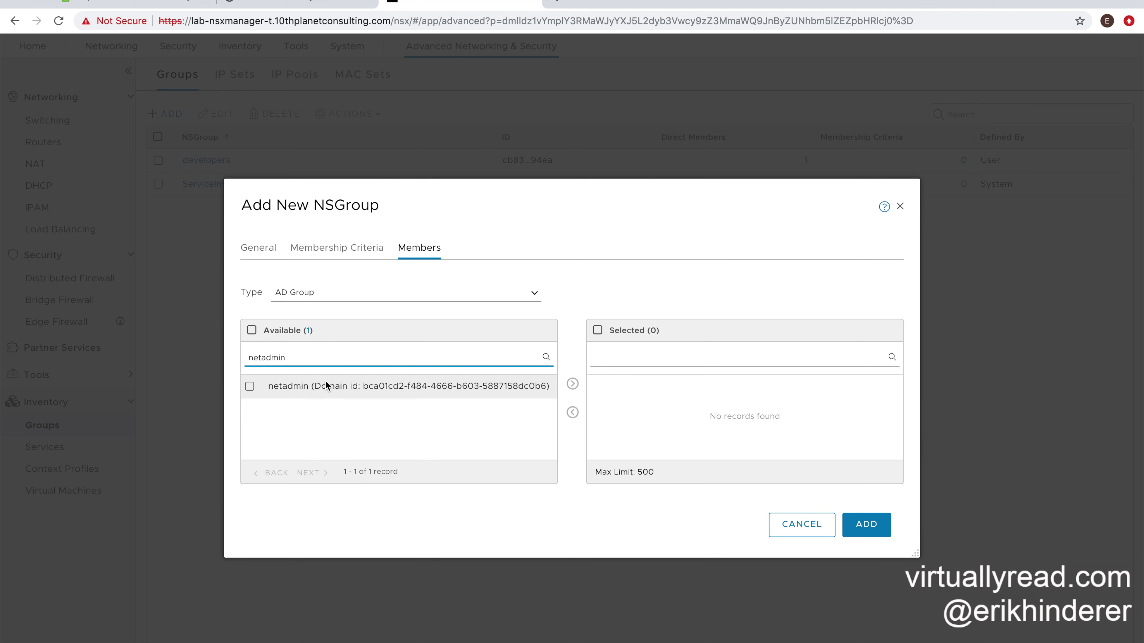
click(250, 386)
click(572, 384)
click(861, 526)
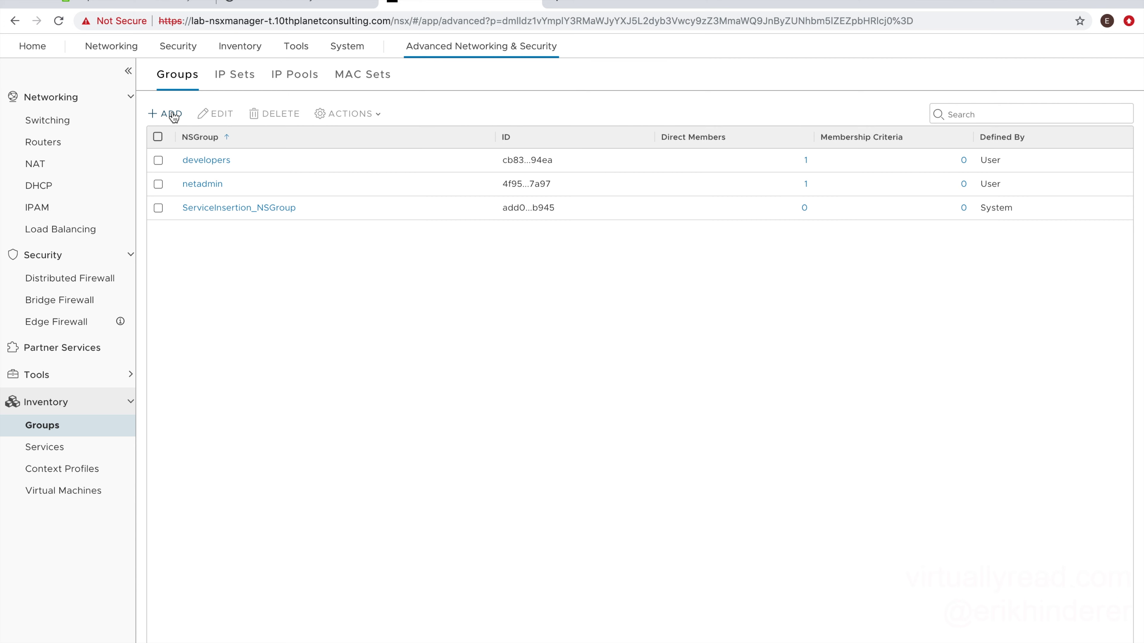
Create an NSGroup named operations with the AD group ops as its member.
click(173, 114)
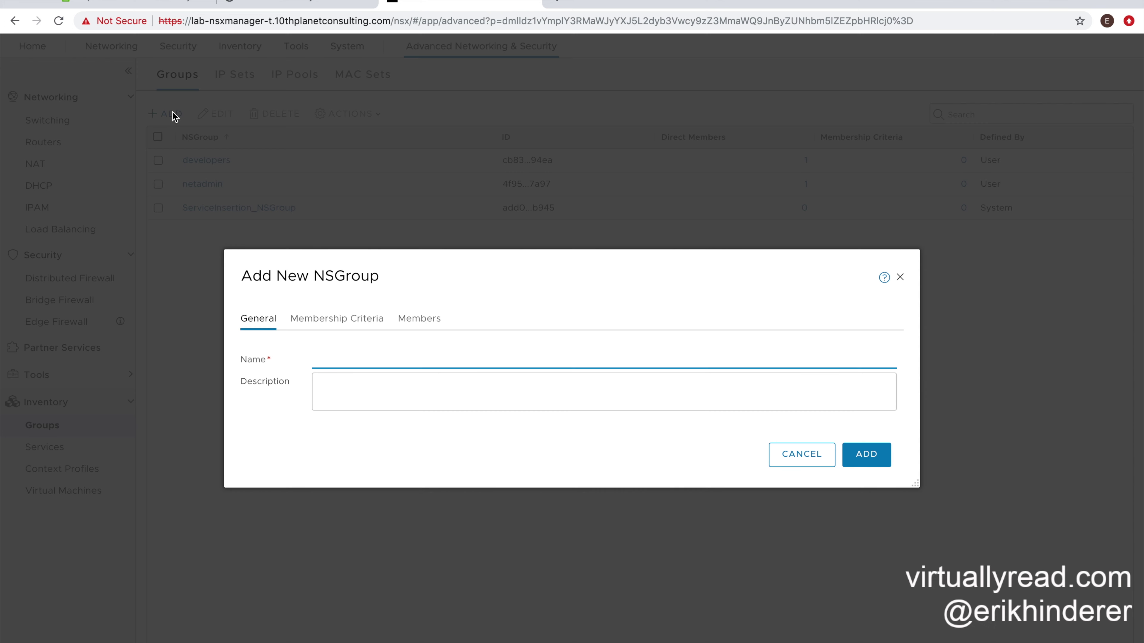
text(operations)
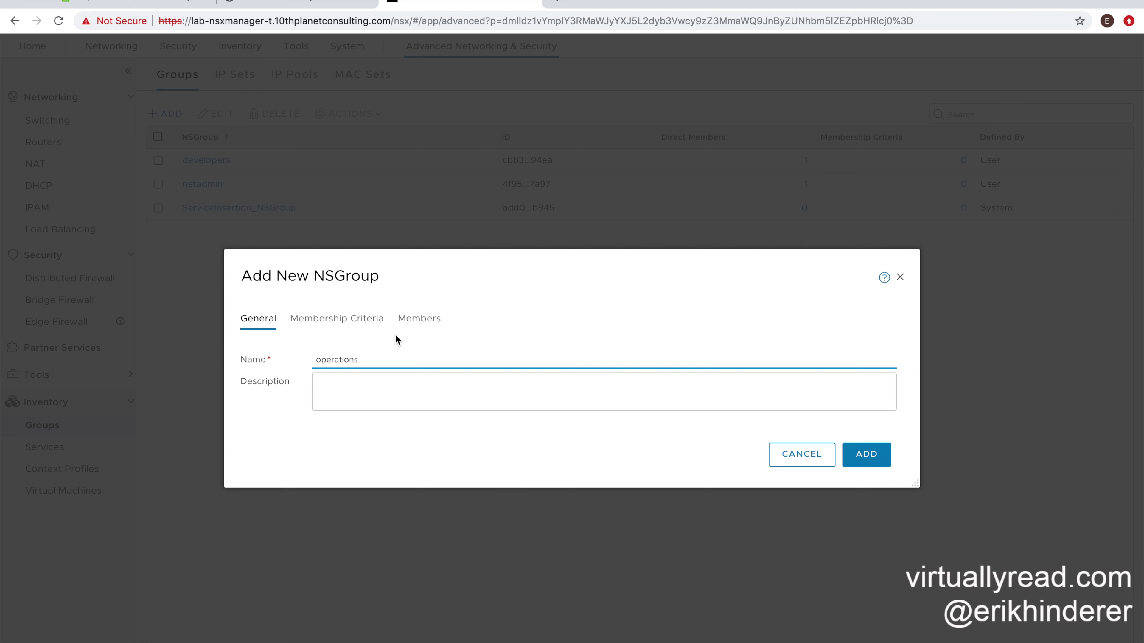
click(418, 324)
click(348, 361)
text(op)
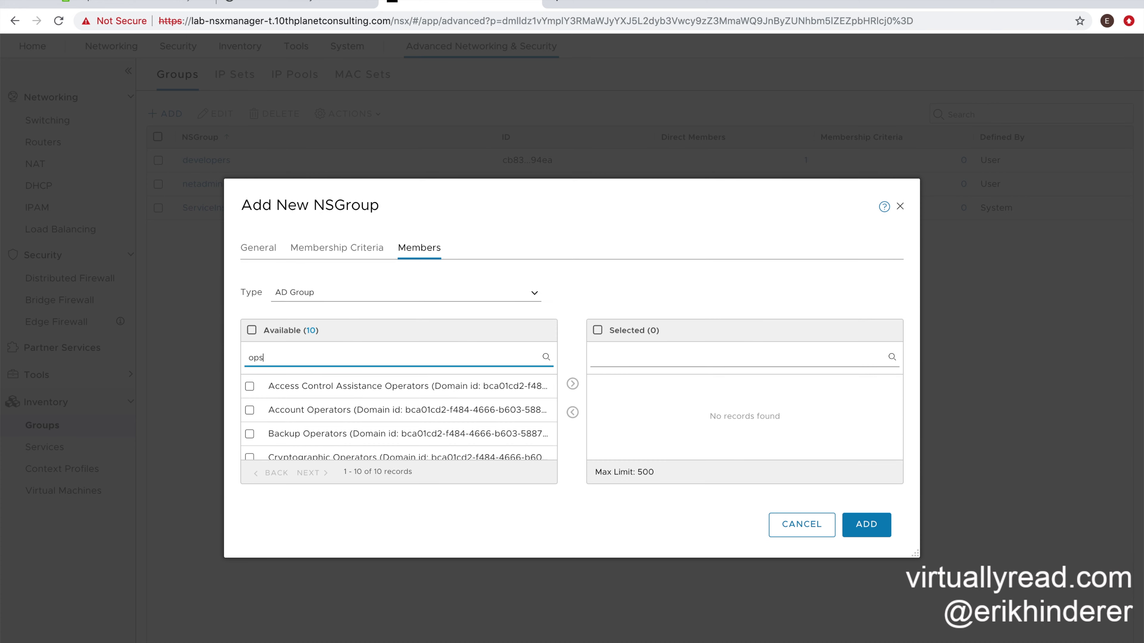
text(s)
click(249, 386)
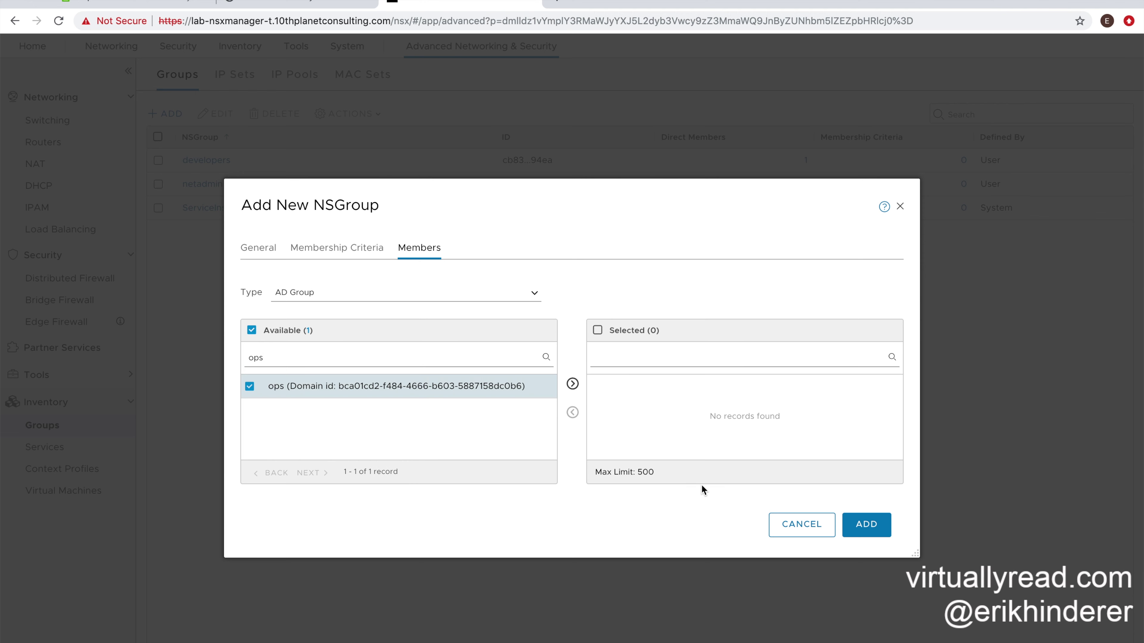
click(573, 384)
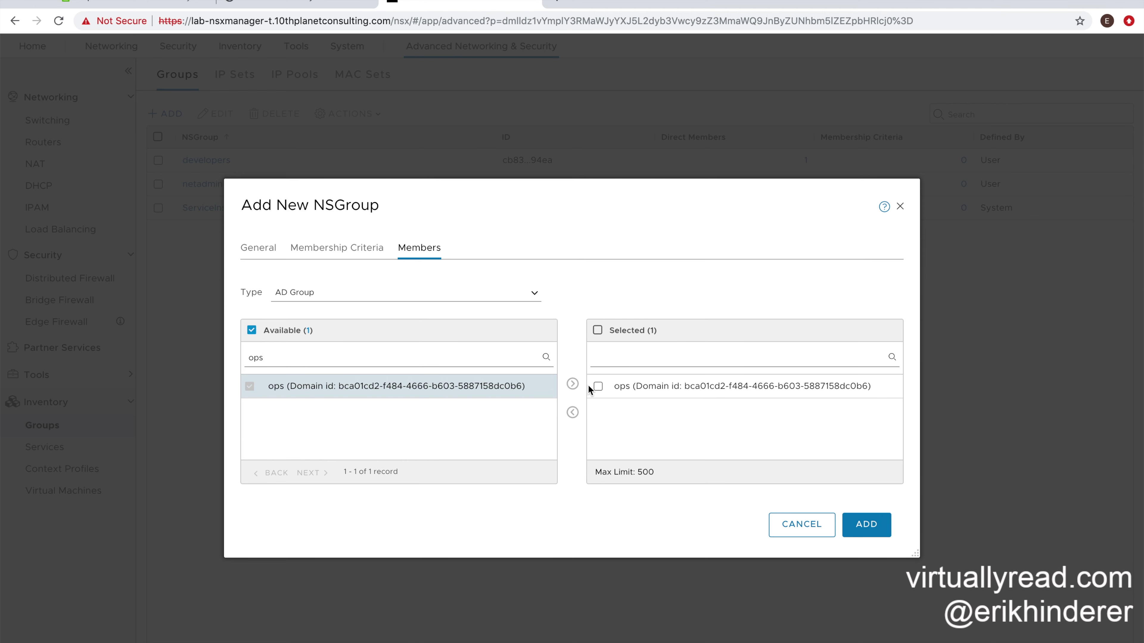
click(866, 525)
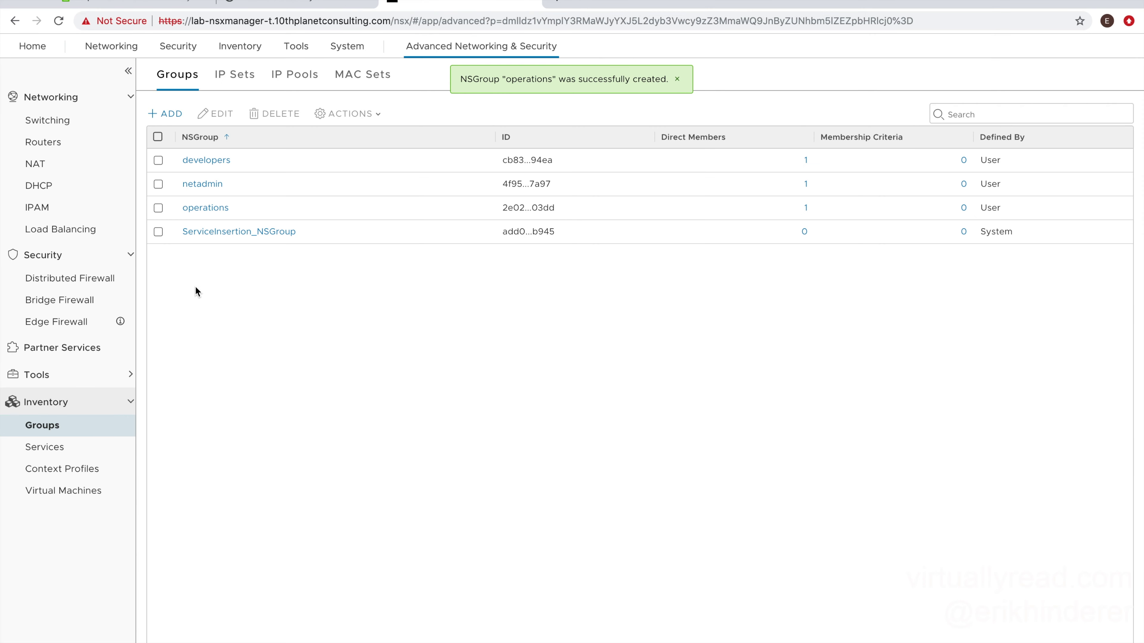
Start another new NSGroup and name it qateam.
click(176, 116)
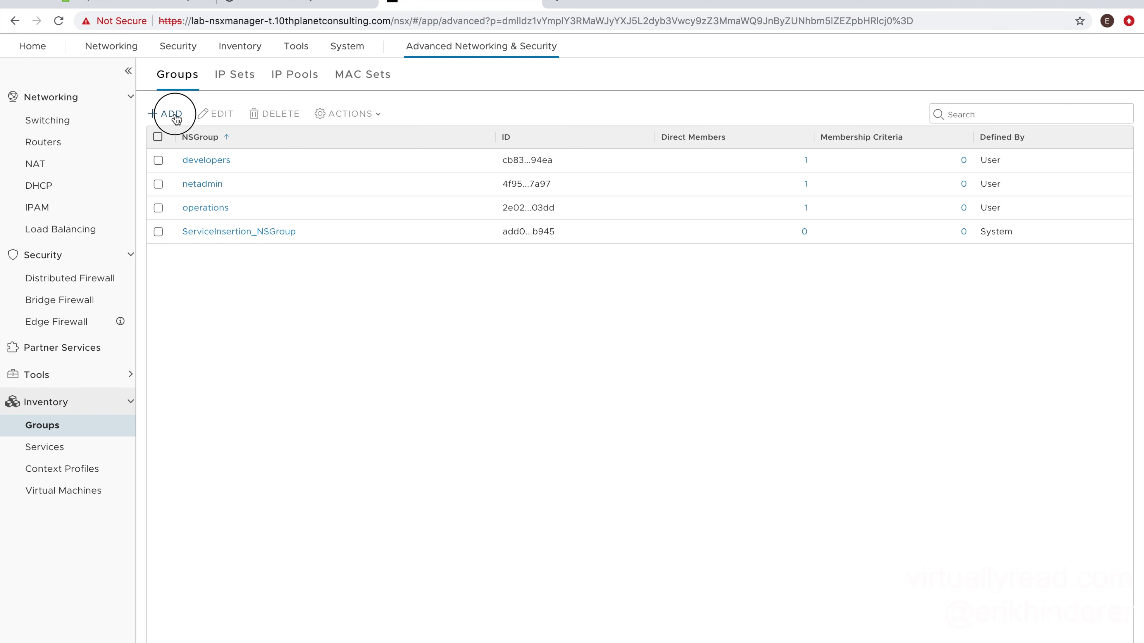
text(qua)
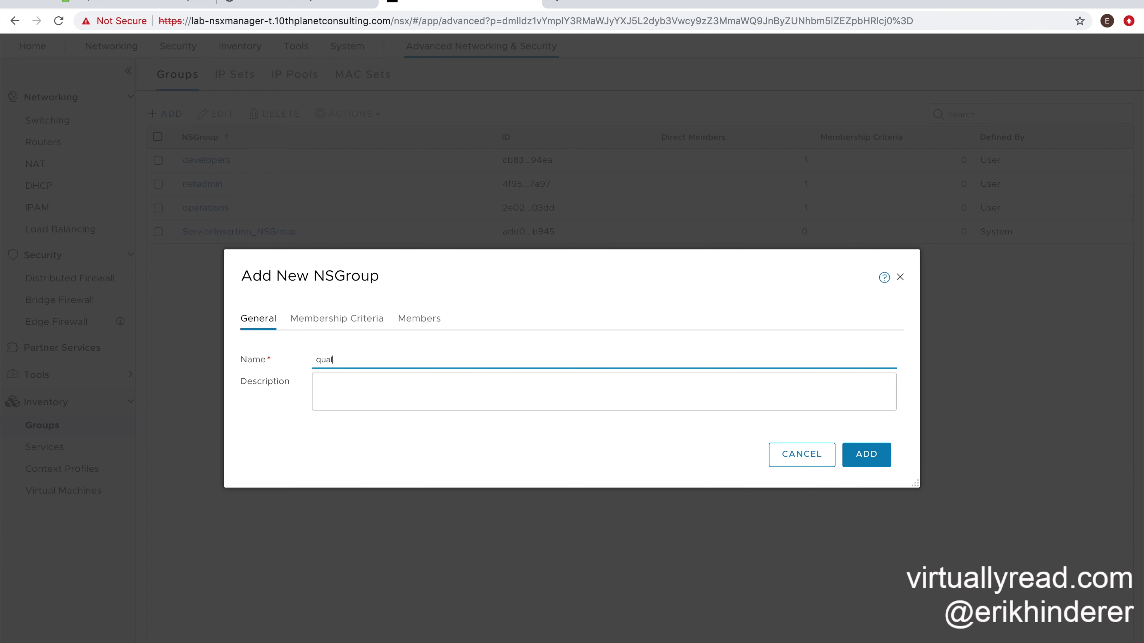
text(lityassurance)
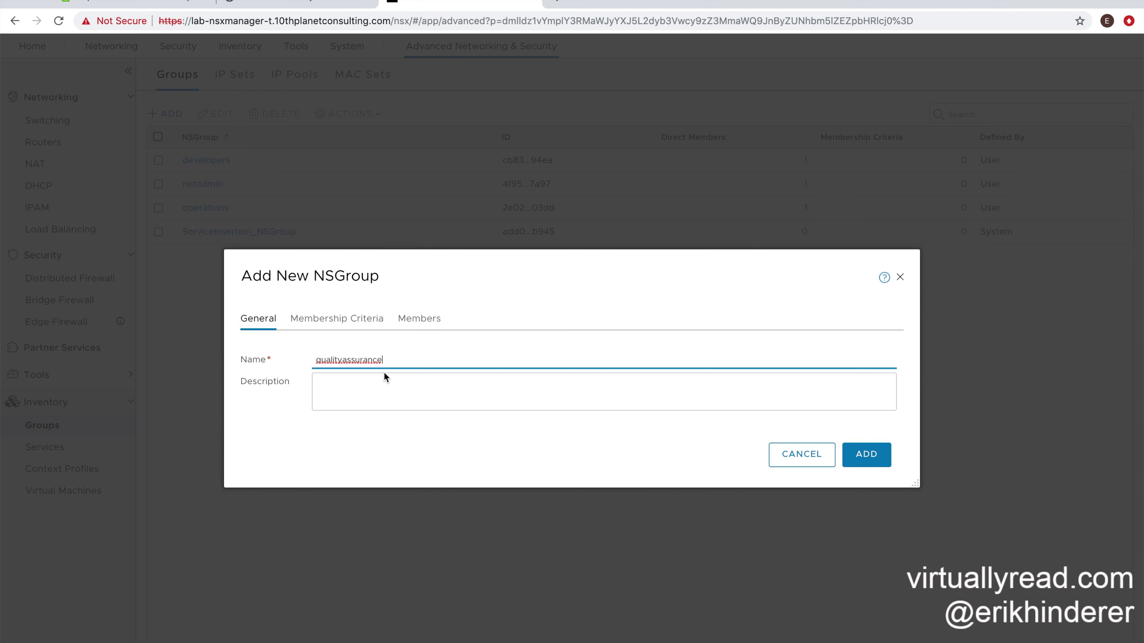
drag(388, 359, 204, 335)
text(qa)
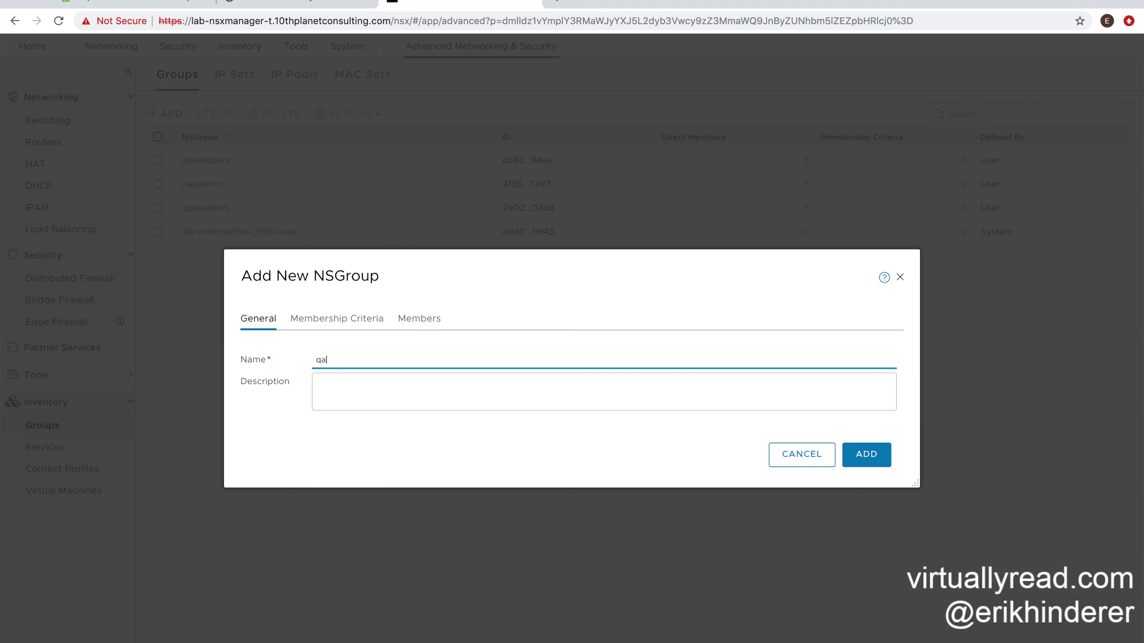
text(team)
Find the AD group qa, make it a member of the new NSGroup and create the group.
click(422, 321)
click(363, 356)
text(qa)
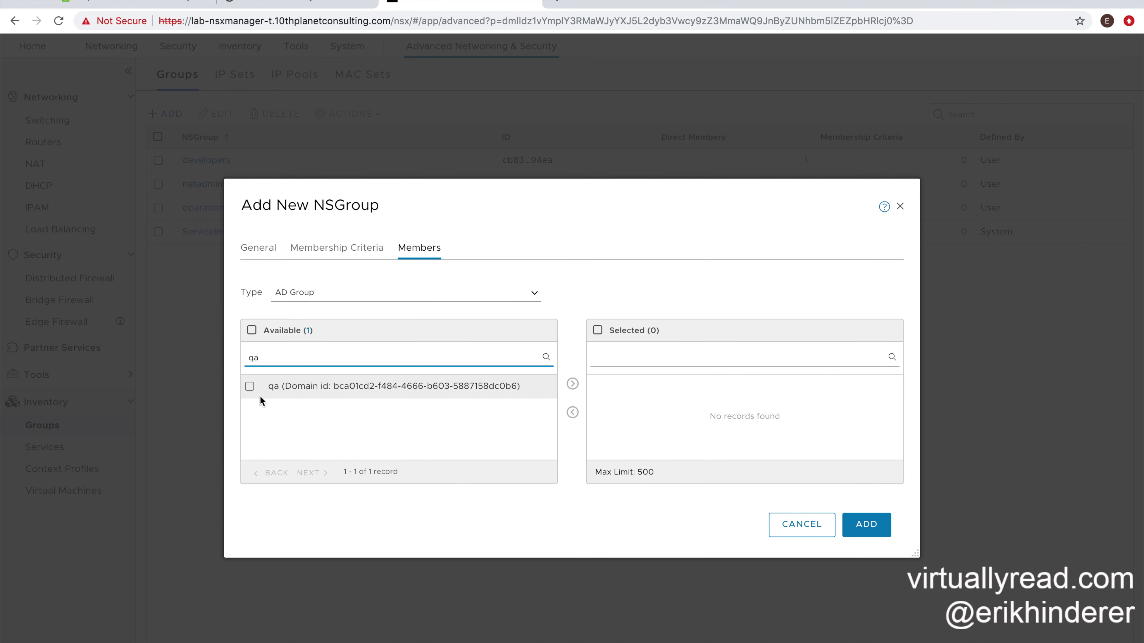
click(250, 386)
click(572, 384)
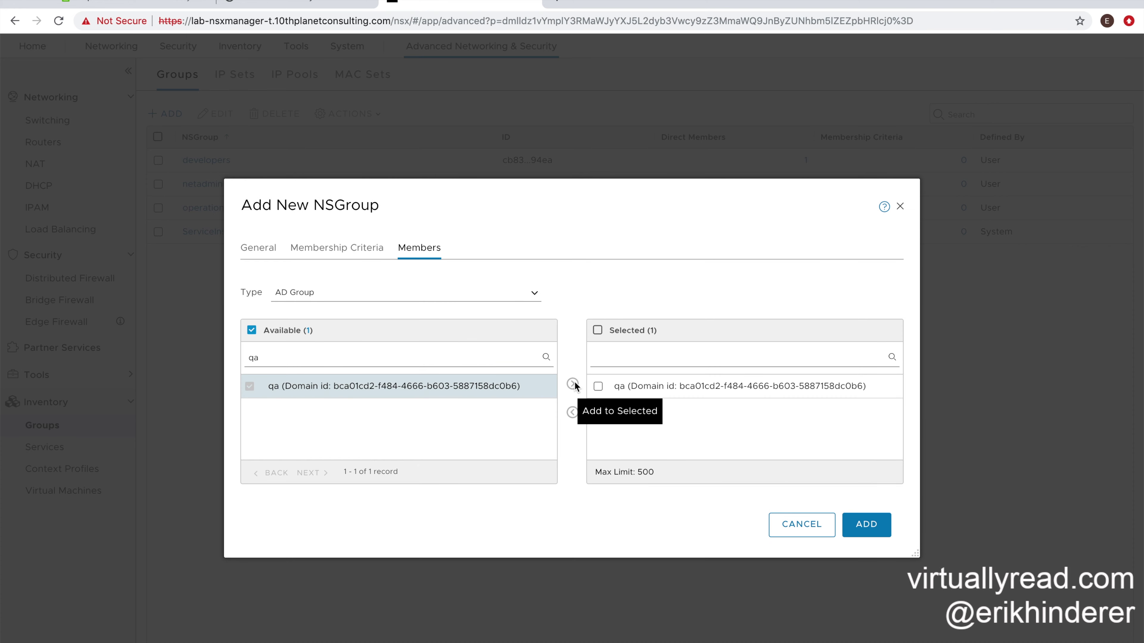
click(866, 525)
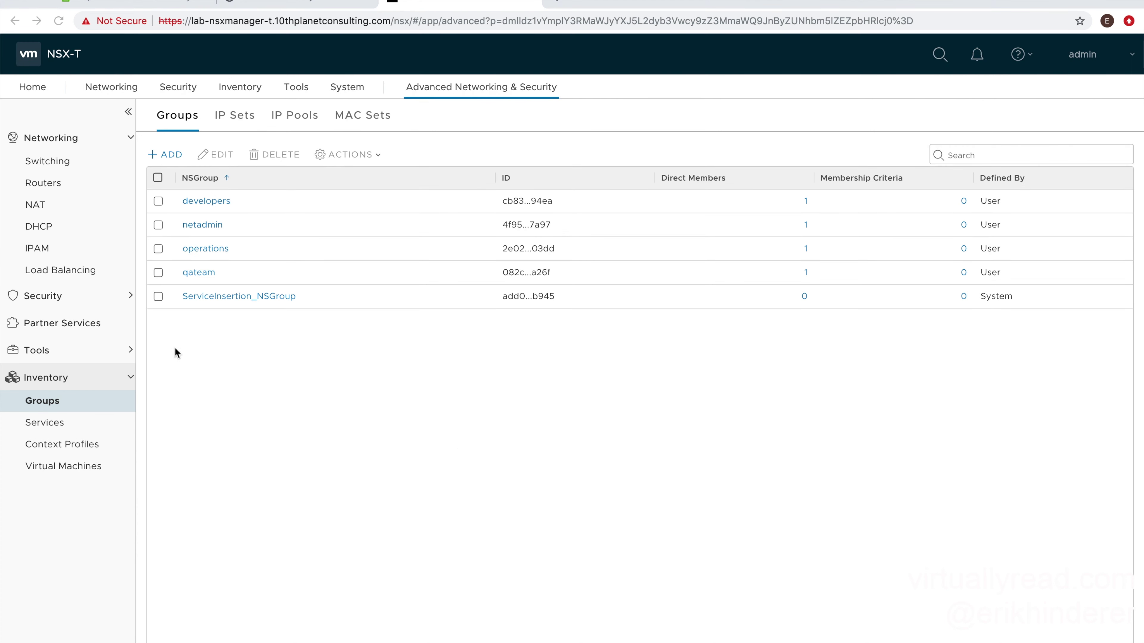
Create an NSGroup named prod whose membership criterion is Virtual Machine with Tag Equals prod.
click(171, 157)
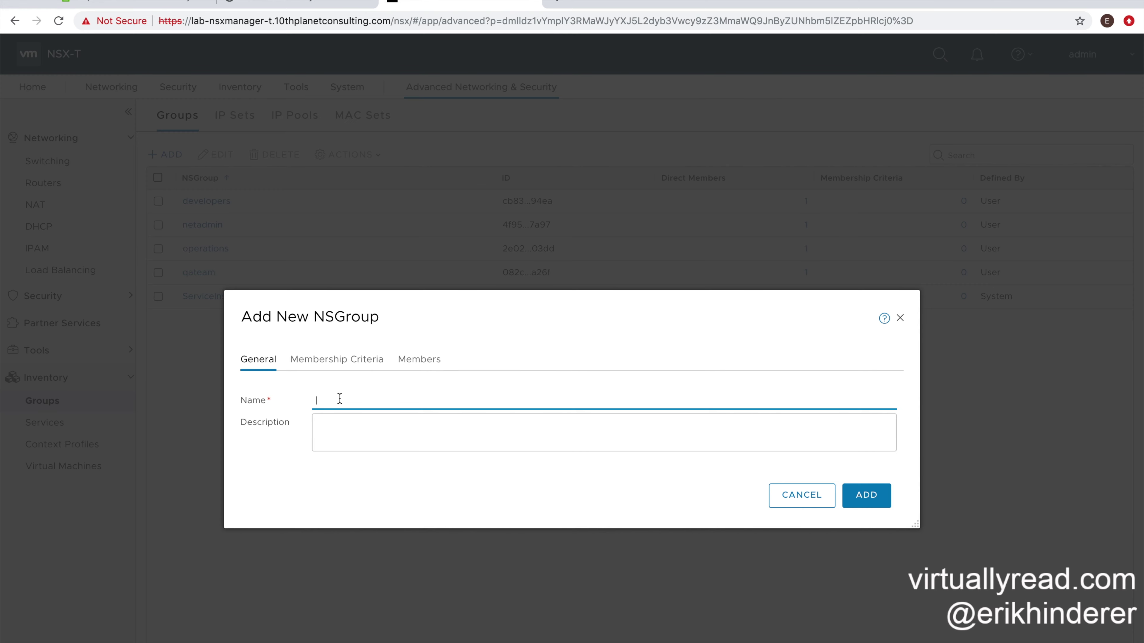
text(prod)
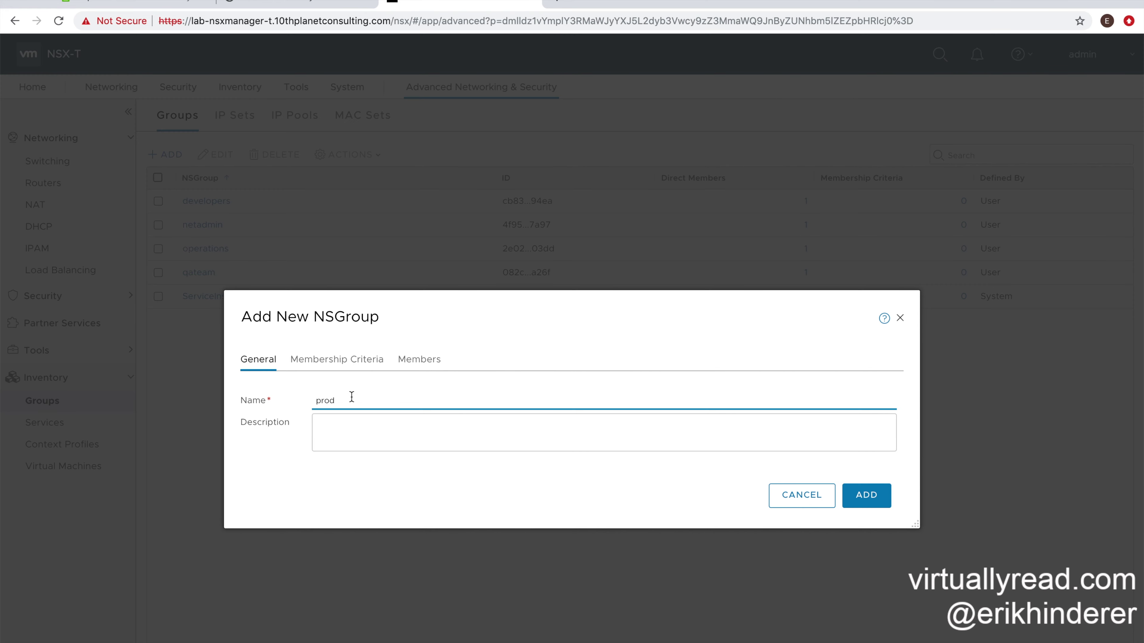
click(342, 361)
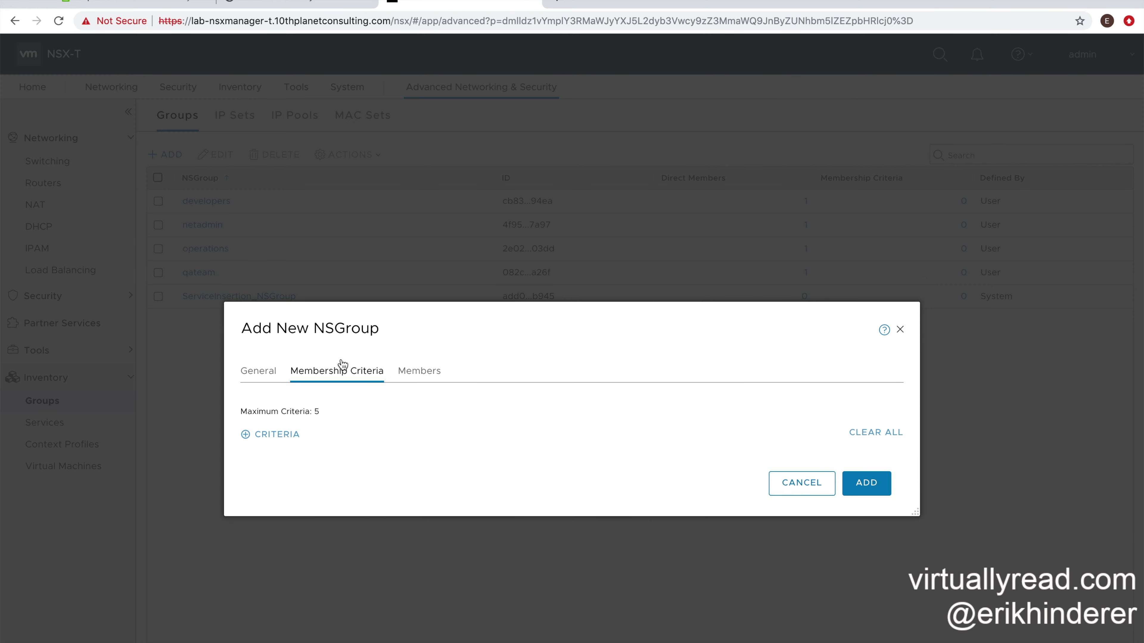
click(278, 435)
click(334, 420)
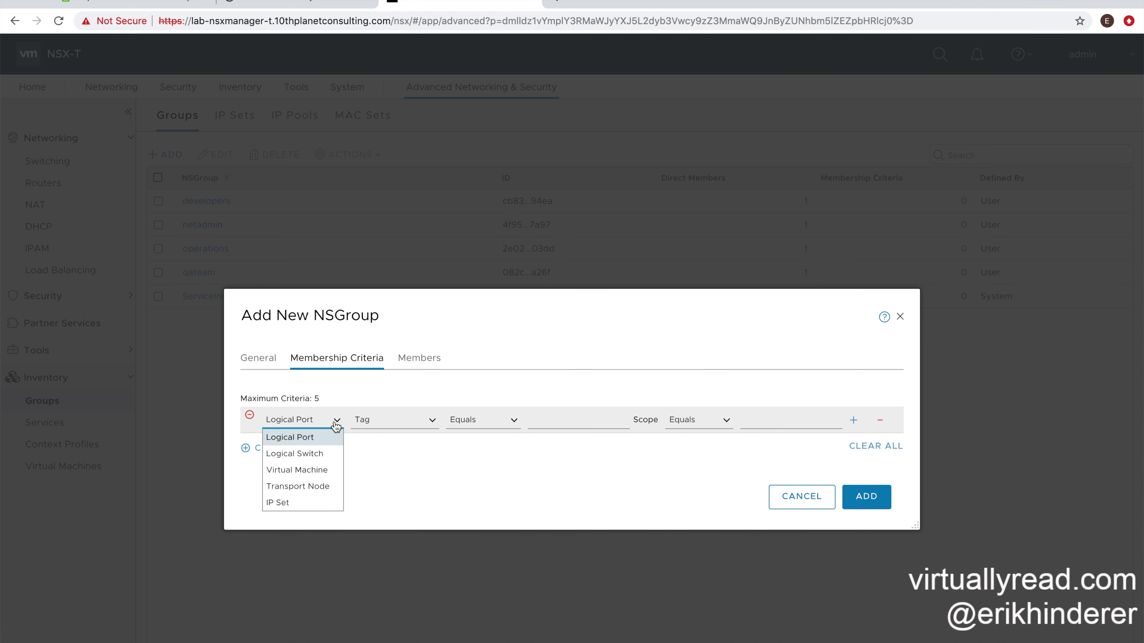
click(309, 472)
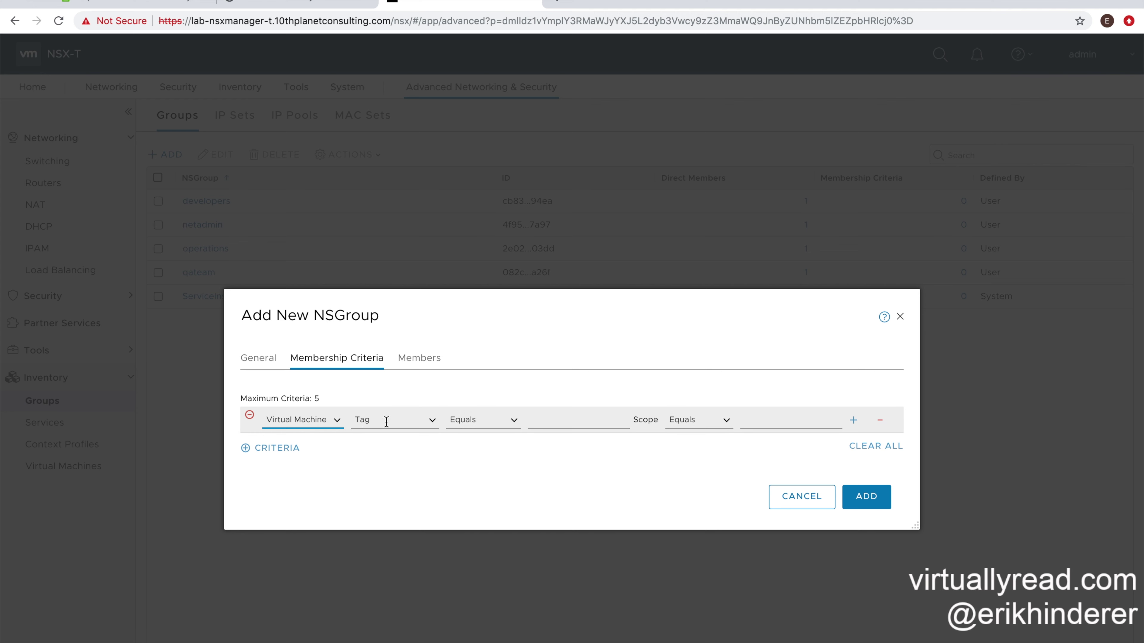
click(546, 419)
text(prod)
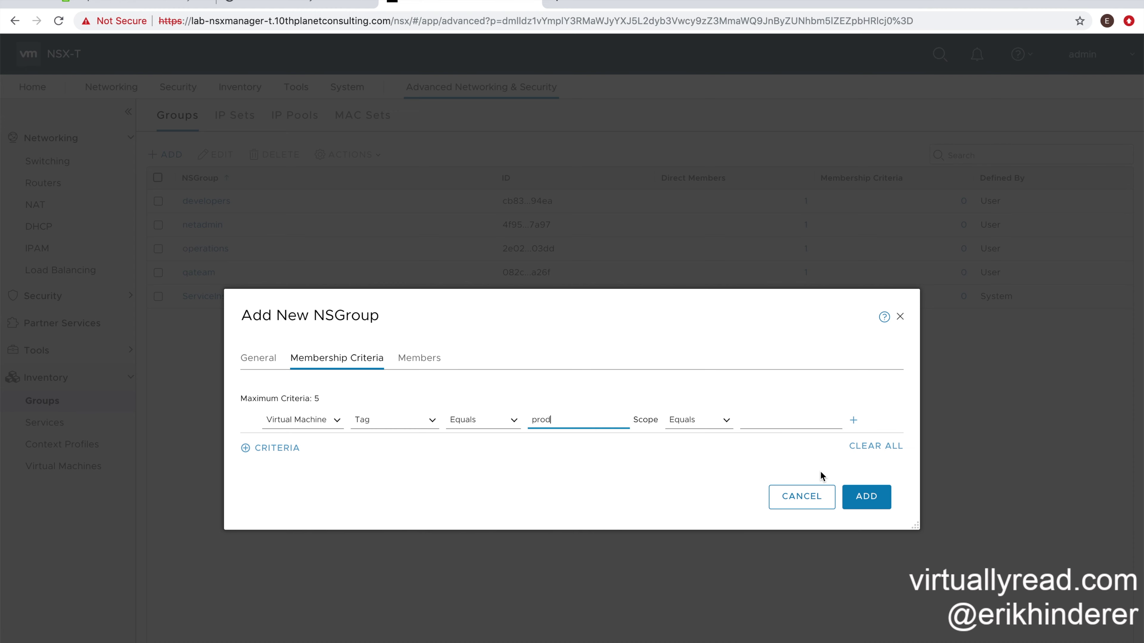
click(865, 497)
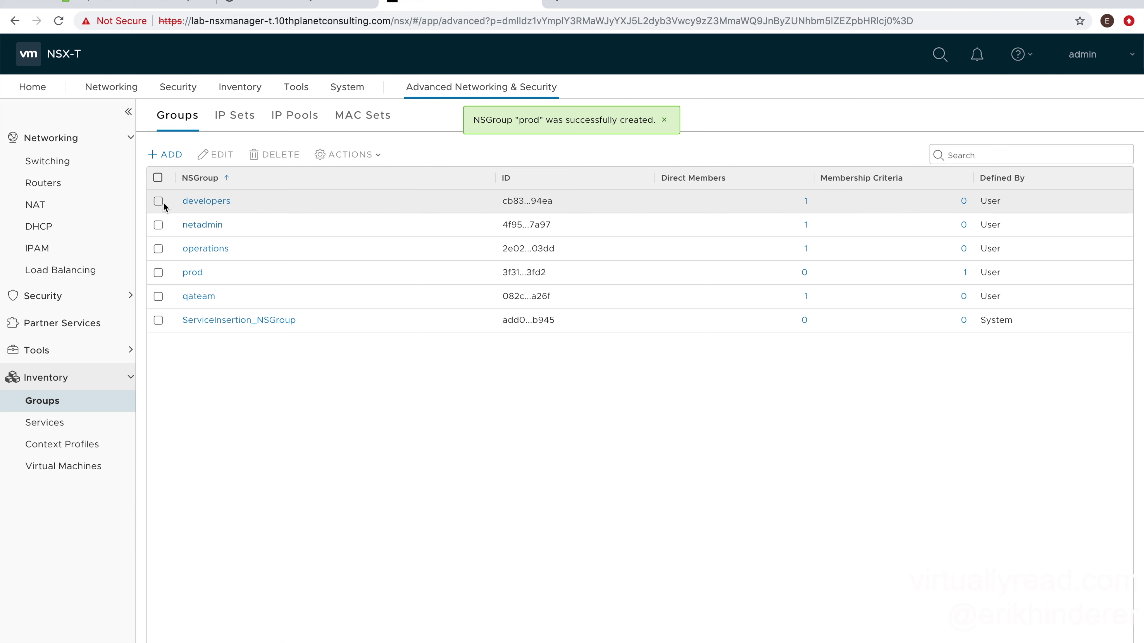
Create an NSGroup named nonprod whose membership criterion is Virtual Machine with Tag Equals nonprod.
click(172, 156)
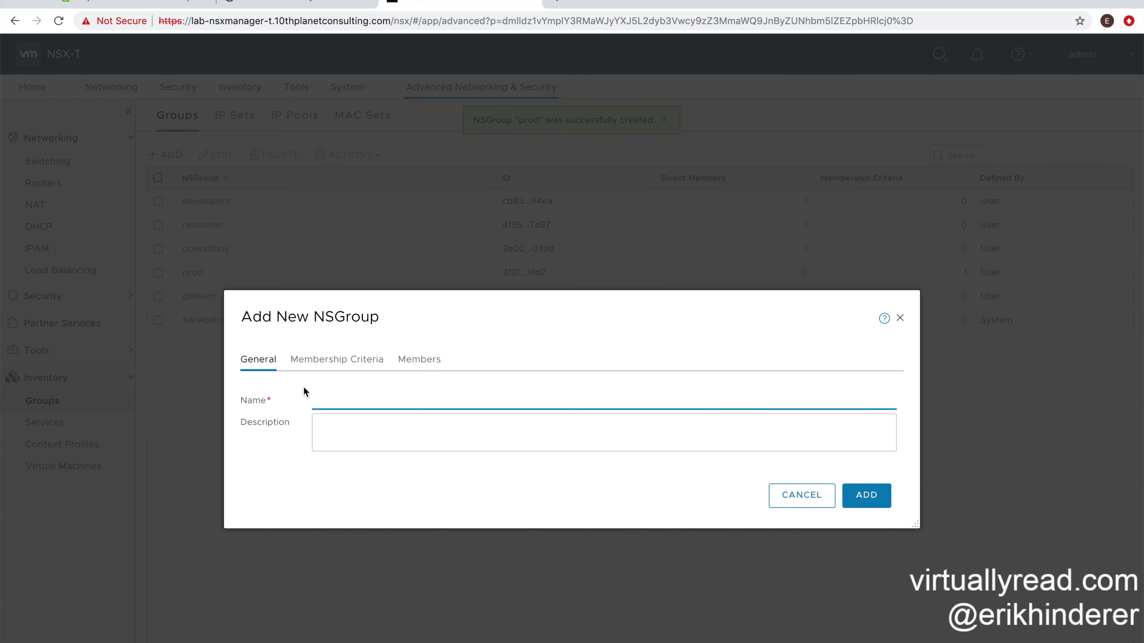
text(nonprod)
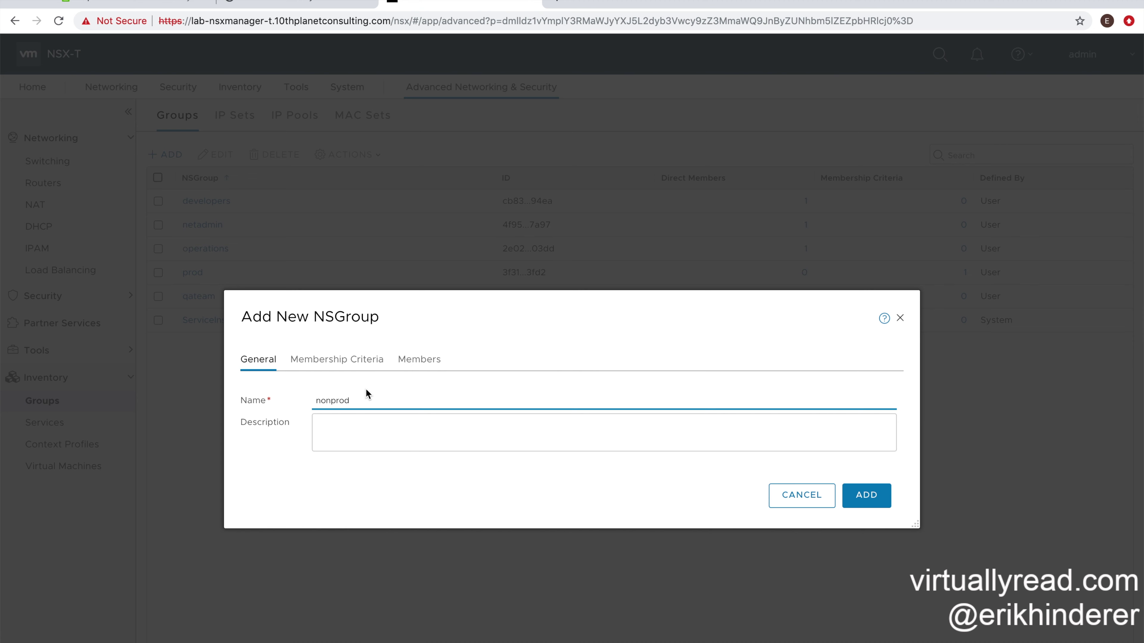
click(361, 367)
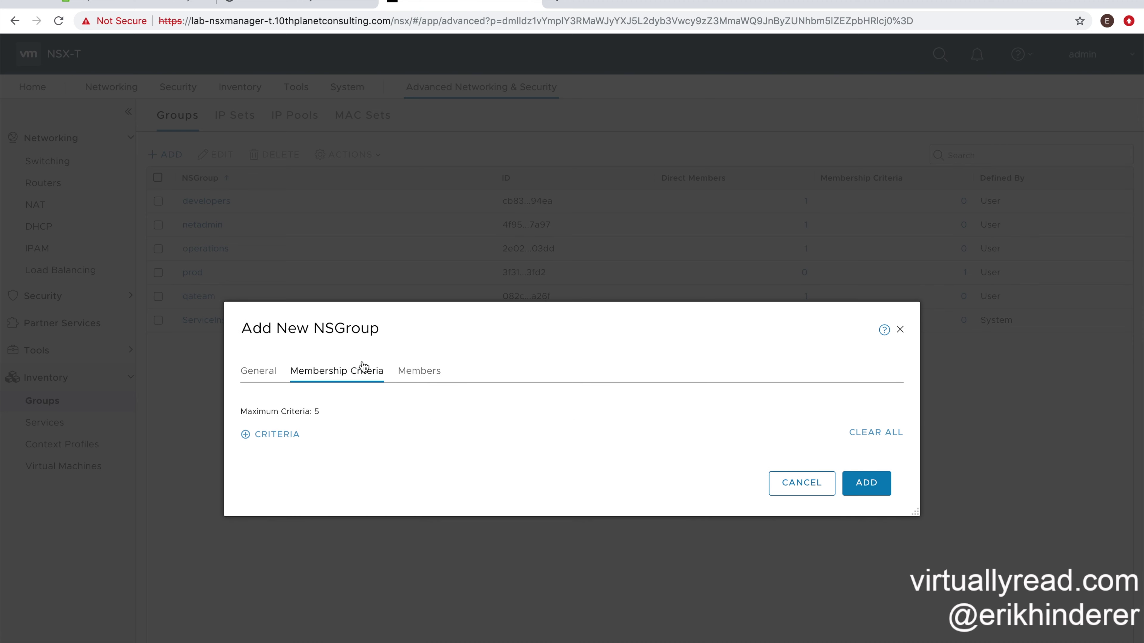
click(275, 435)
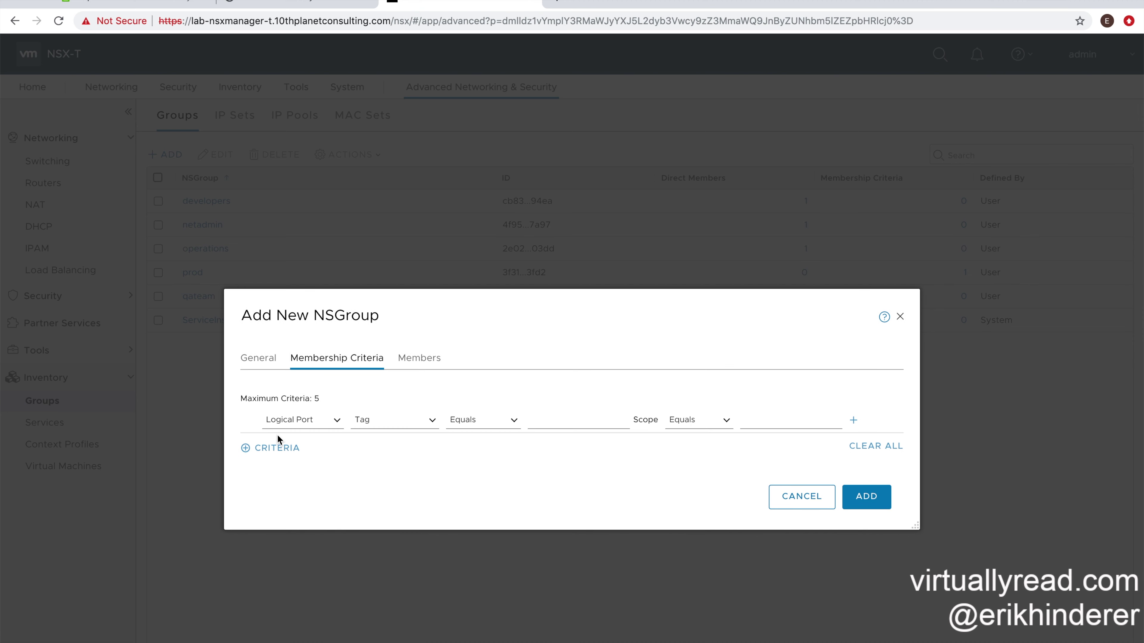
click(336, 422)
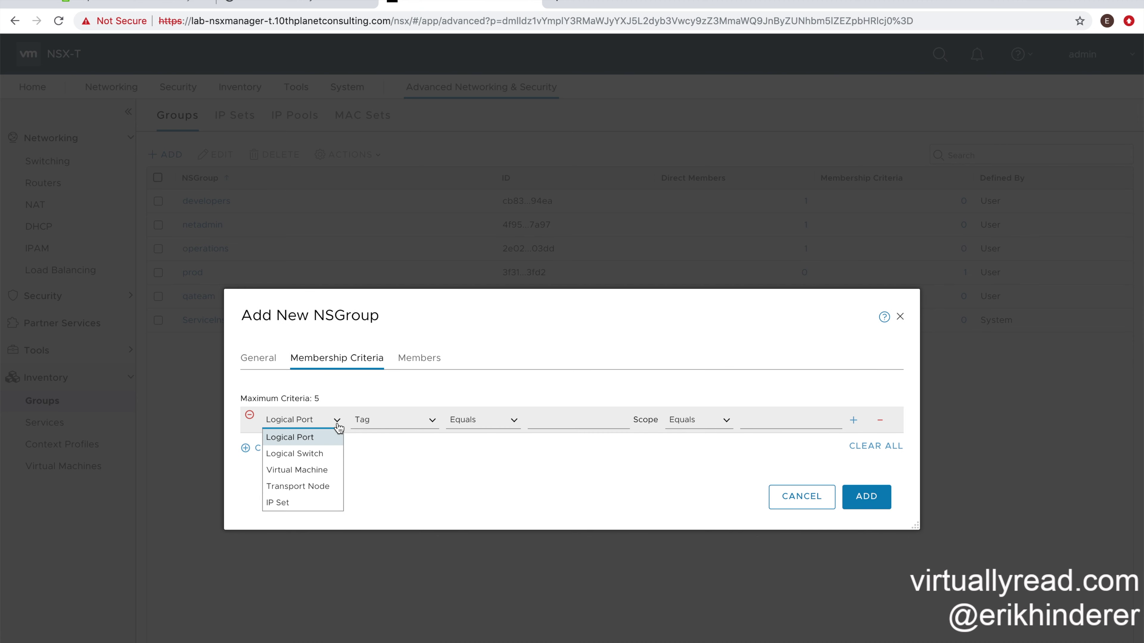
click(291, 471)
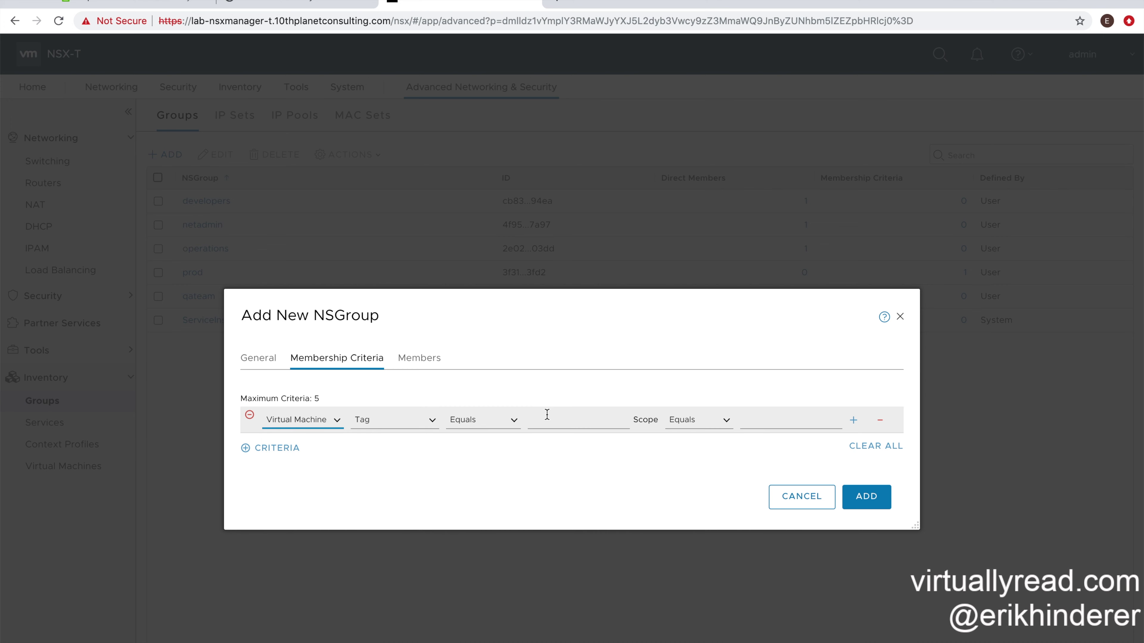
click(545, 424)
text(nonprod)
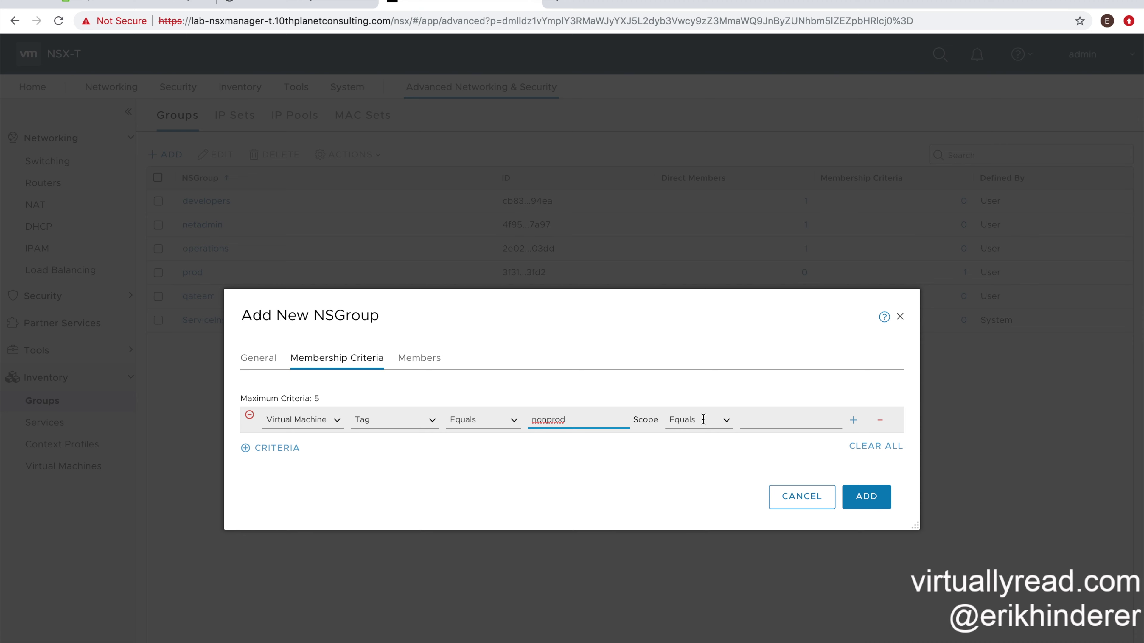
click(867, 497)
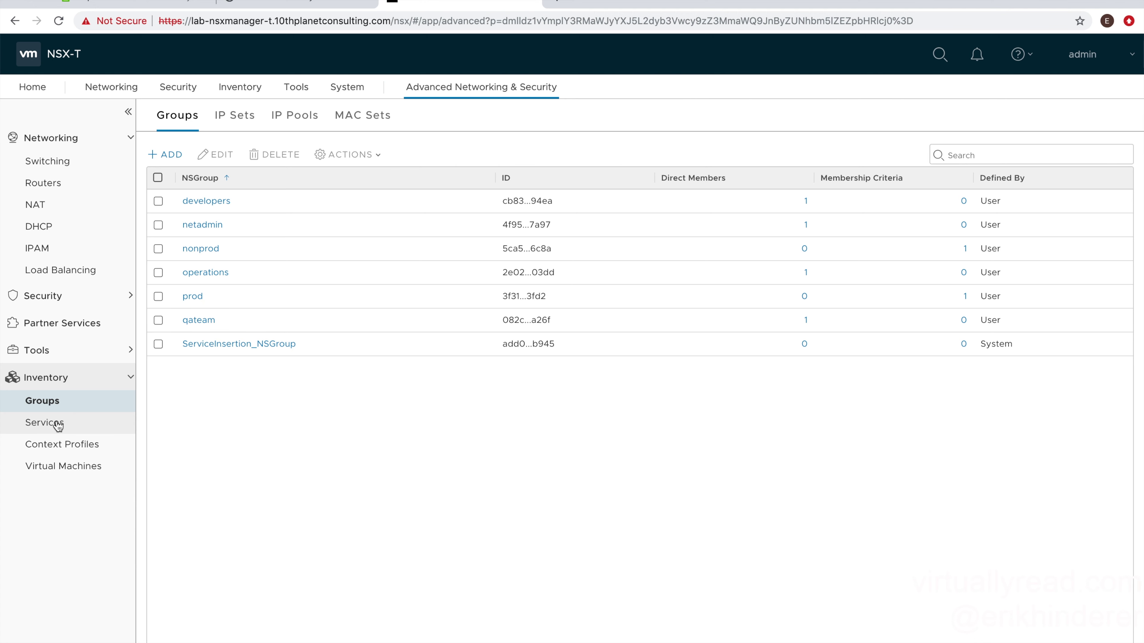
Open the virtual machine inventory and assign the tag nonprod to lab-devapp-t.
click(77, 473)
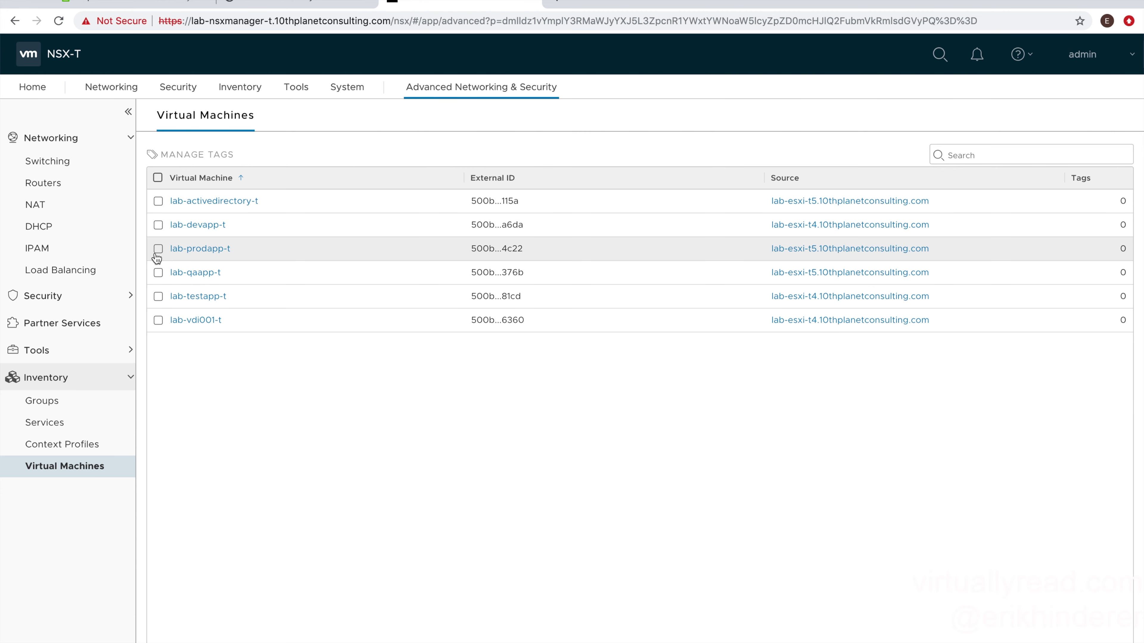
click(158, 225)
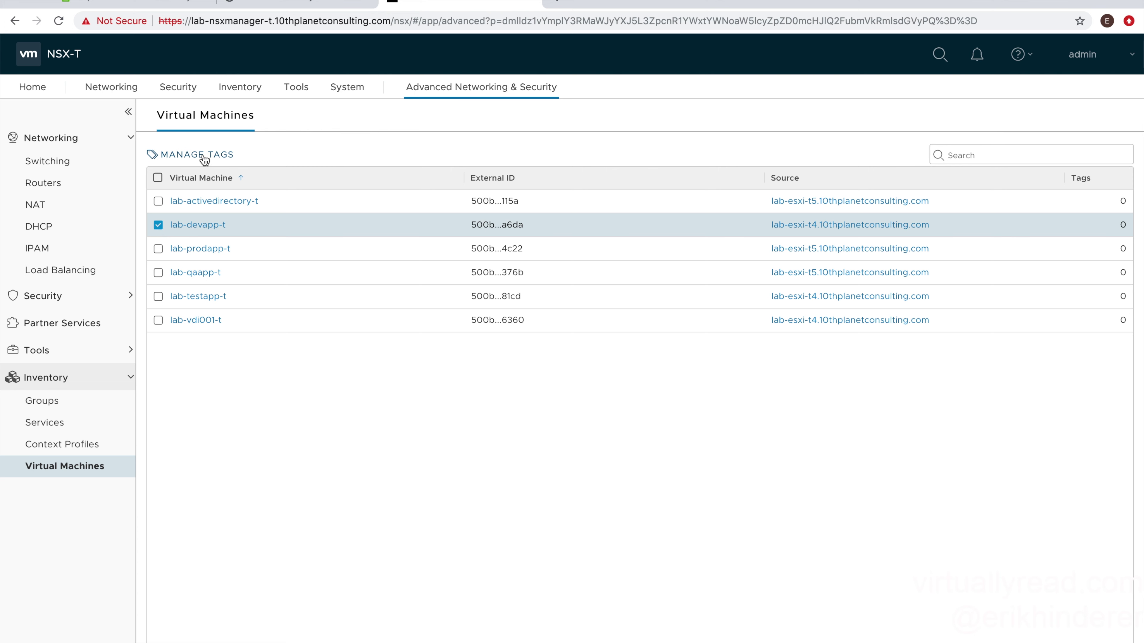
click(198, 155)
click(406, 373)
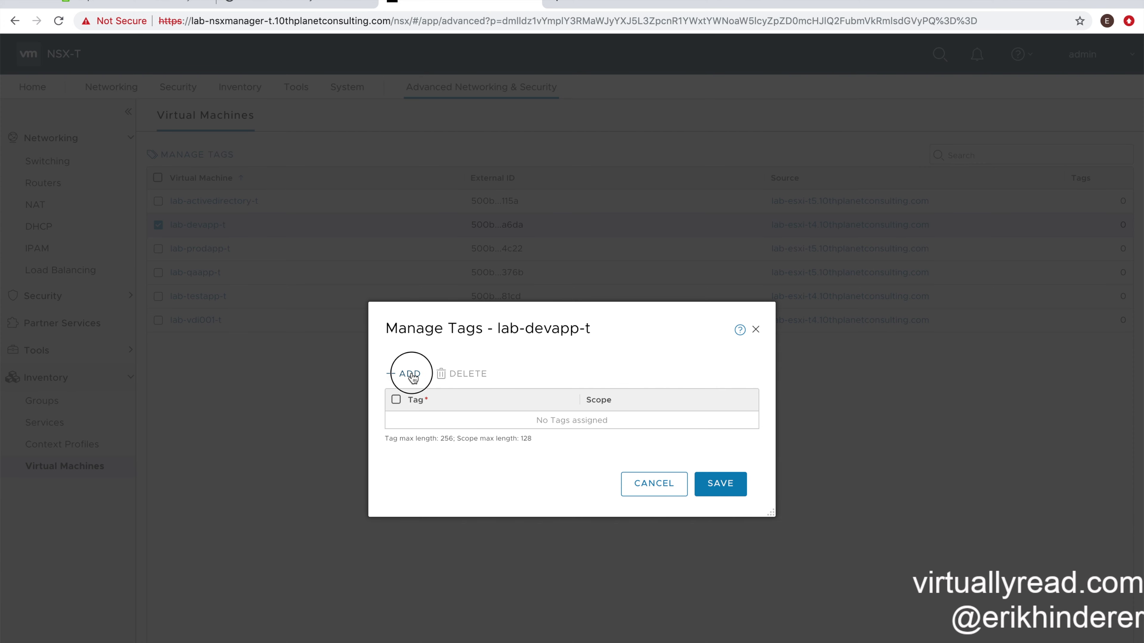
click(396, 422)
click(576, 424)
text(non pr)
text(rod)
click(720, 488)
Assign the tag prod to the virtual machine lab-prodapp-t and save it.
click(158, 225)
click(158, 249)
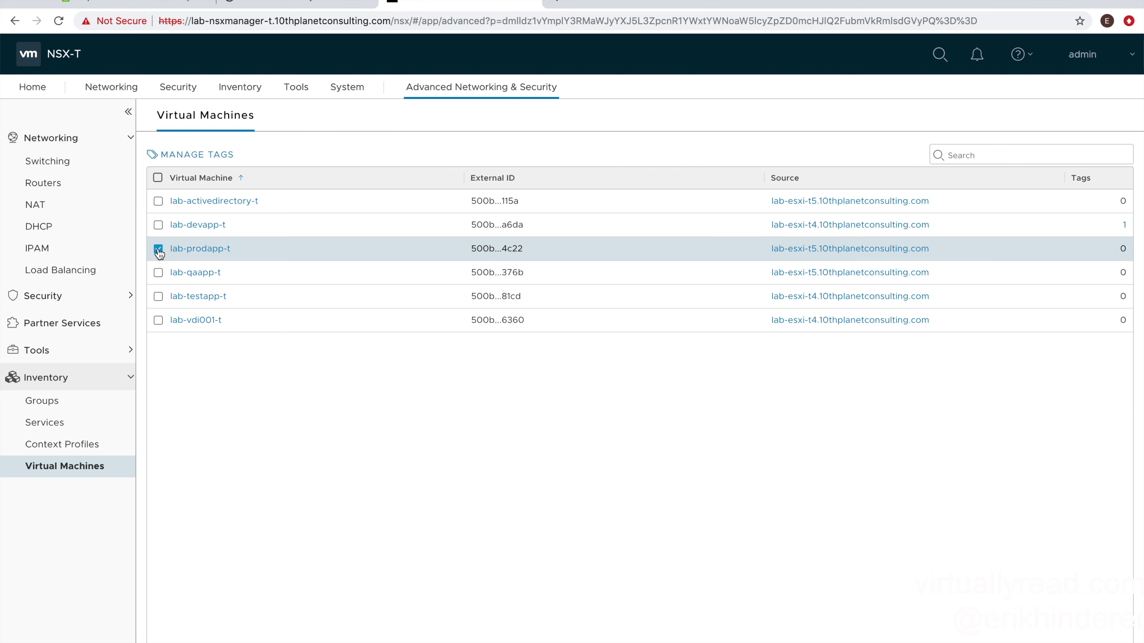
click(189, 155)
click(413, 374)
click(481, 424)
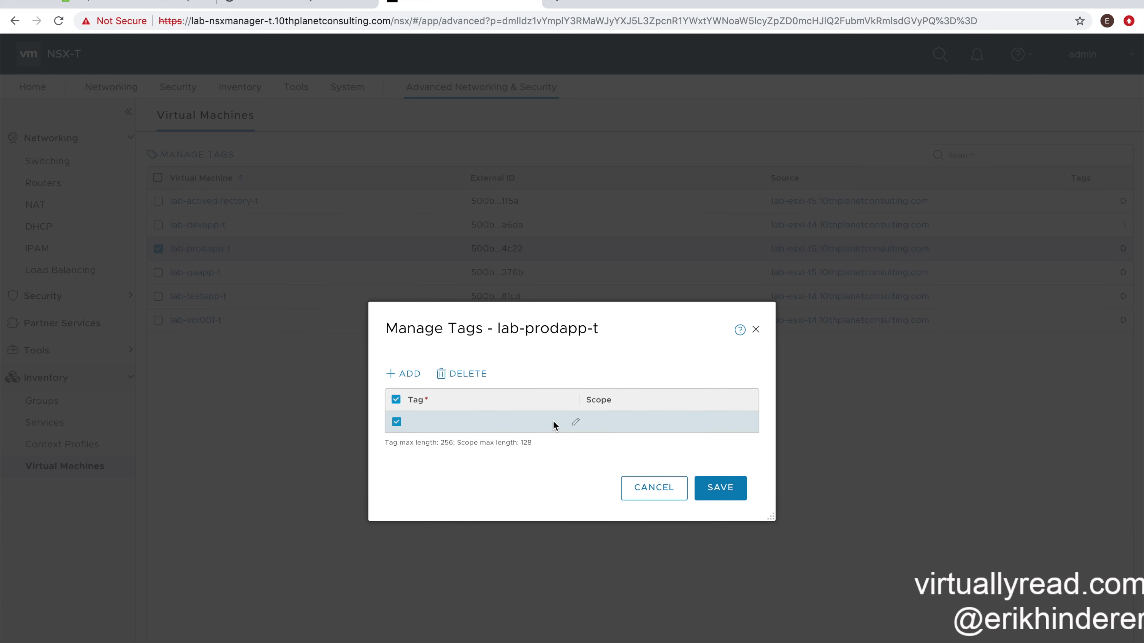
click(576, 422)
text(prod)
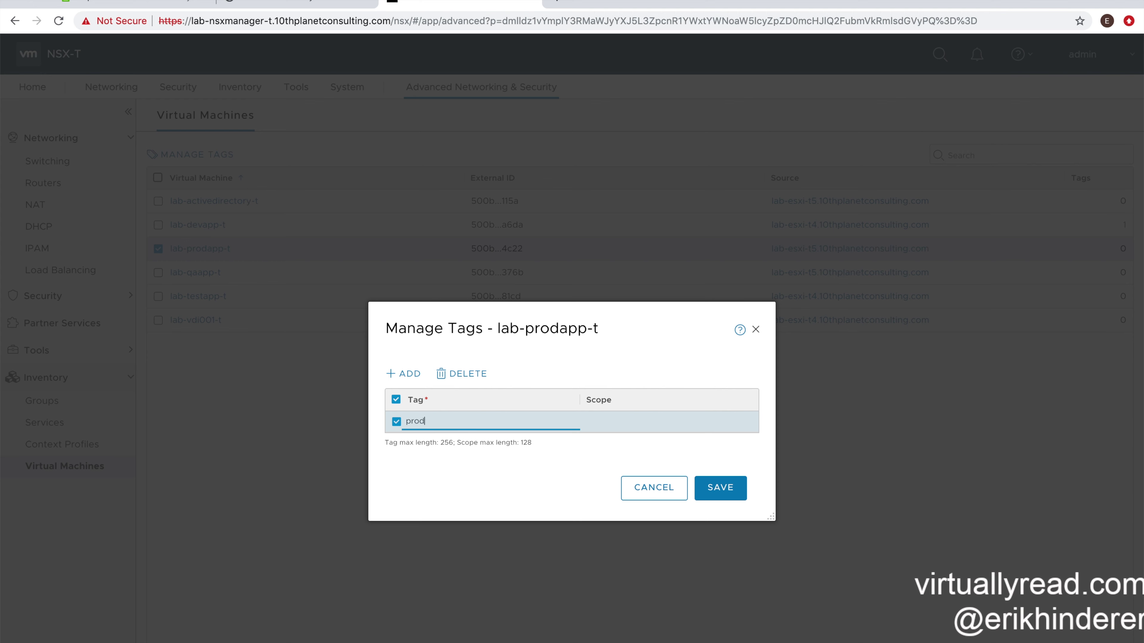
click(718, 489)
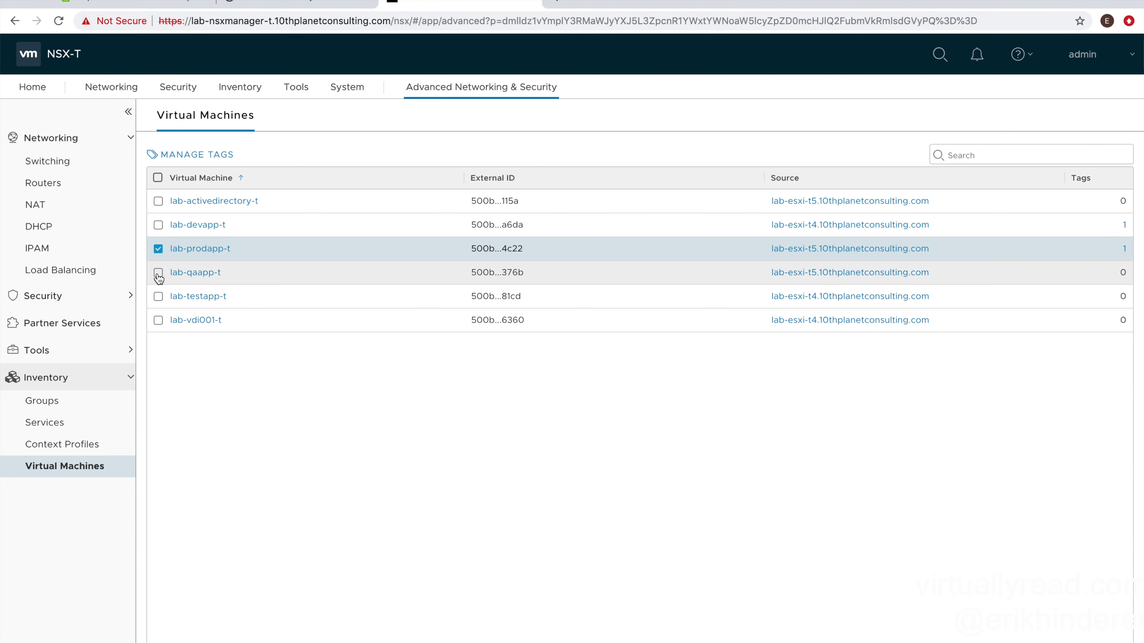
Assign the tag nonprod to the virtual machine lab-qaapp-t and save it.
click(158, 251)
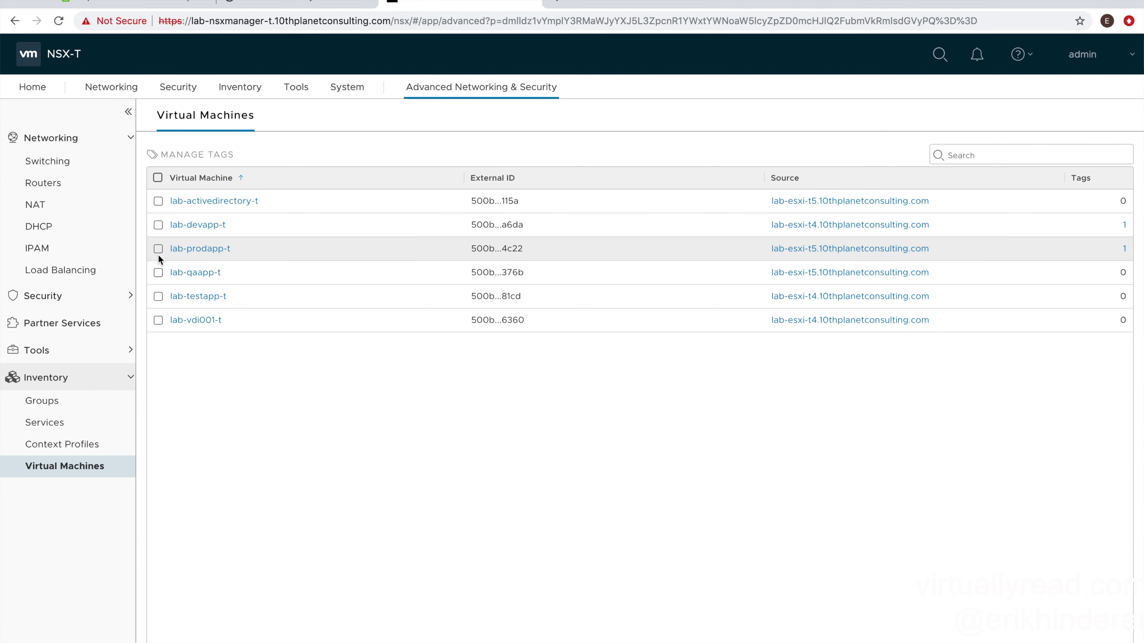
click(158, 273)
click(216, 154)
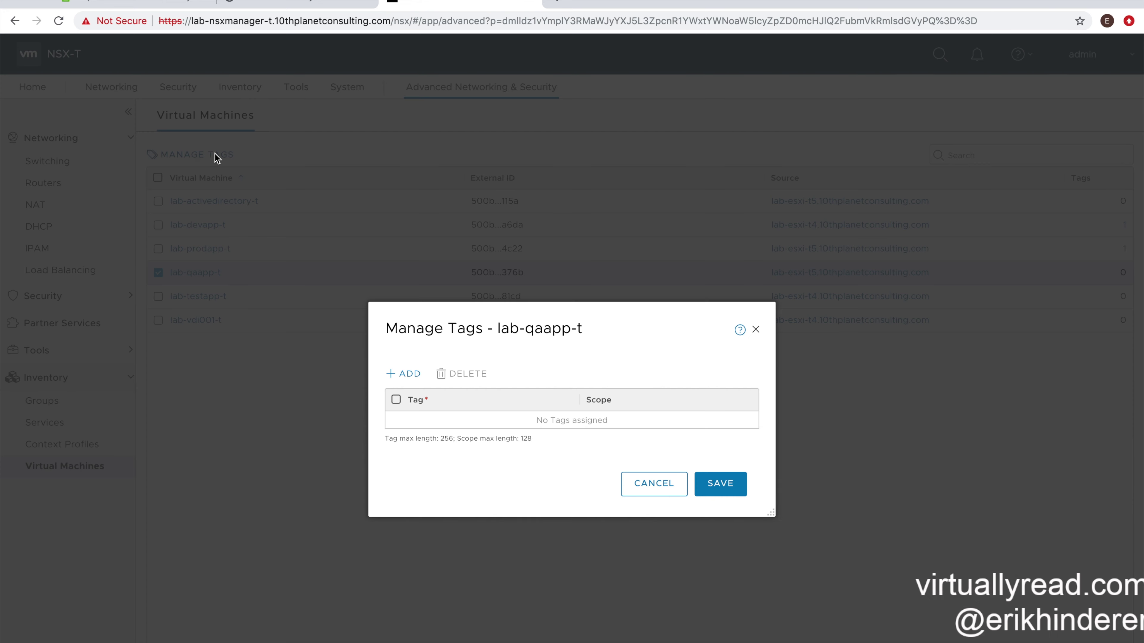
click(417, 376)
click(397, 423)
click(576, 425)
text(no)
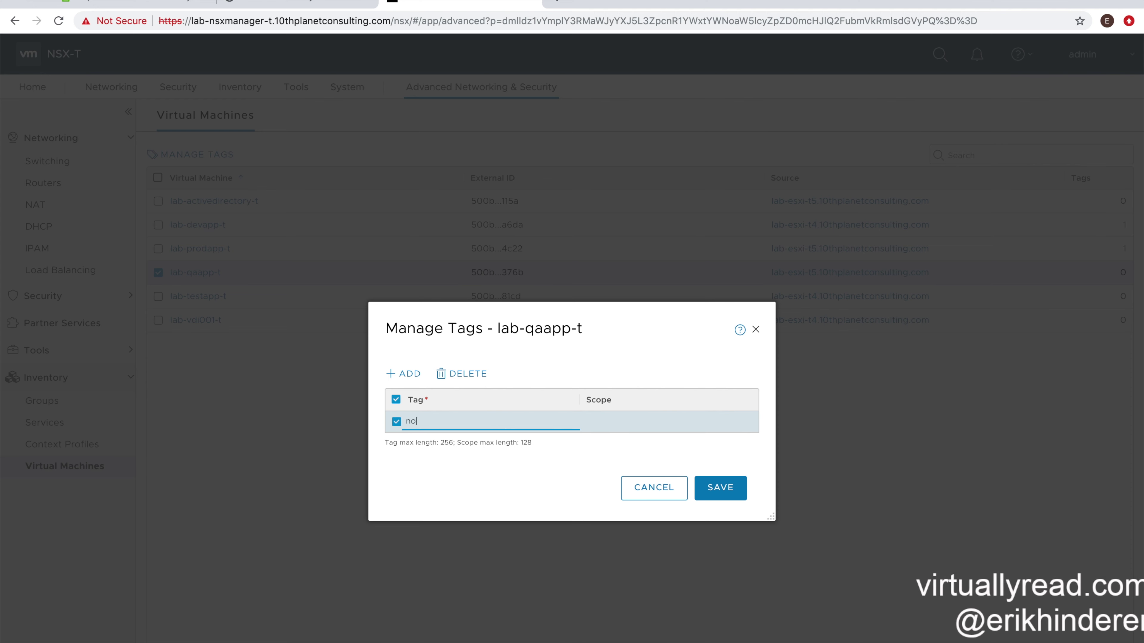
text(nprod)
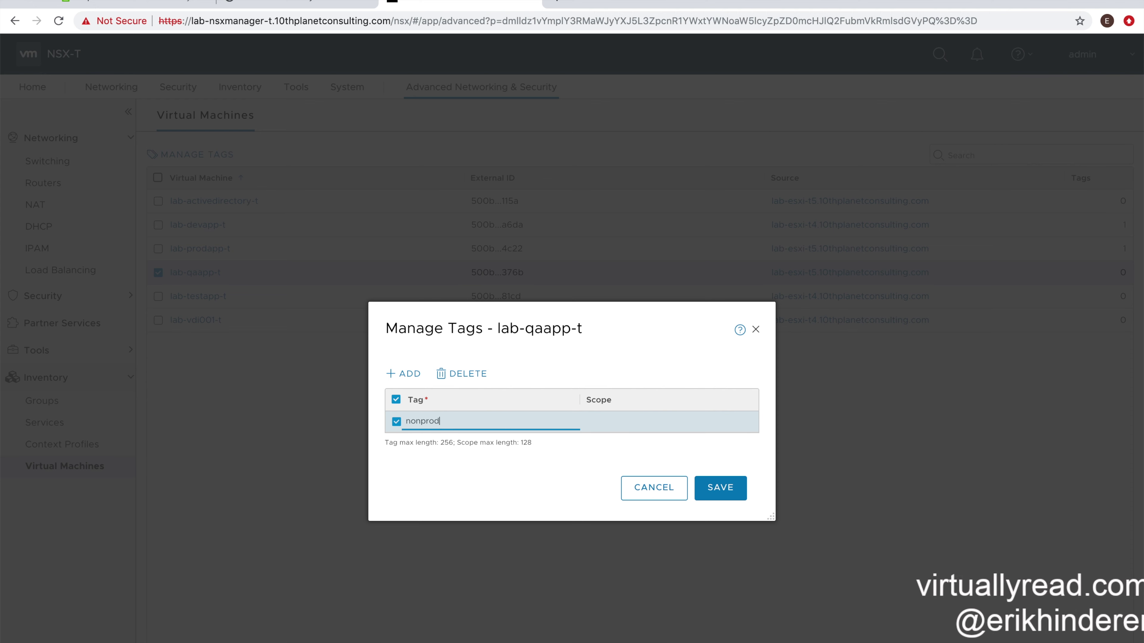
click(724, 489)
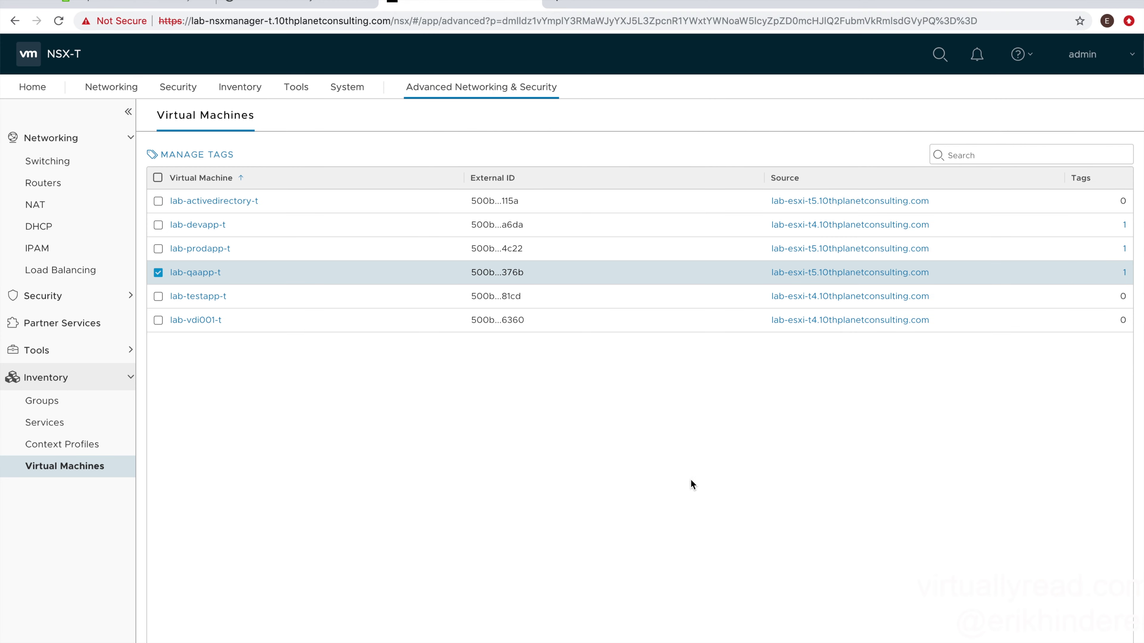
Assign the tag nonprod to the virtual machine lab-testapp-t and save it.
click(158, 273)
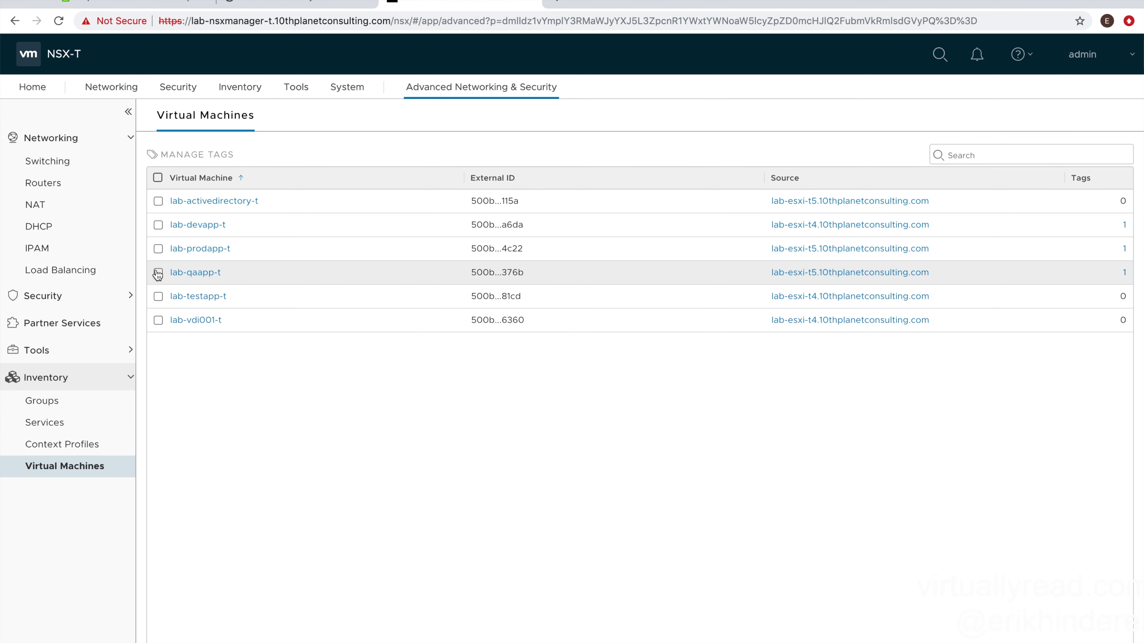
click(159, 296)
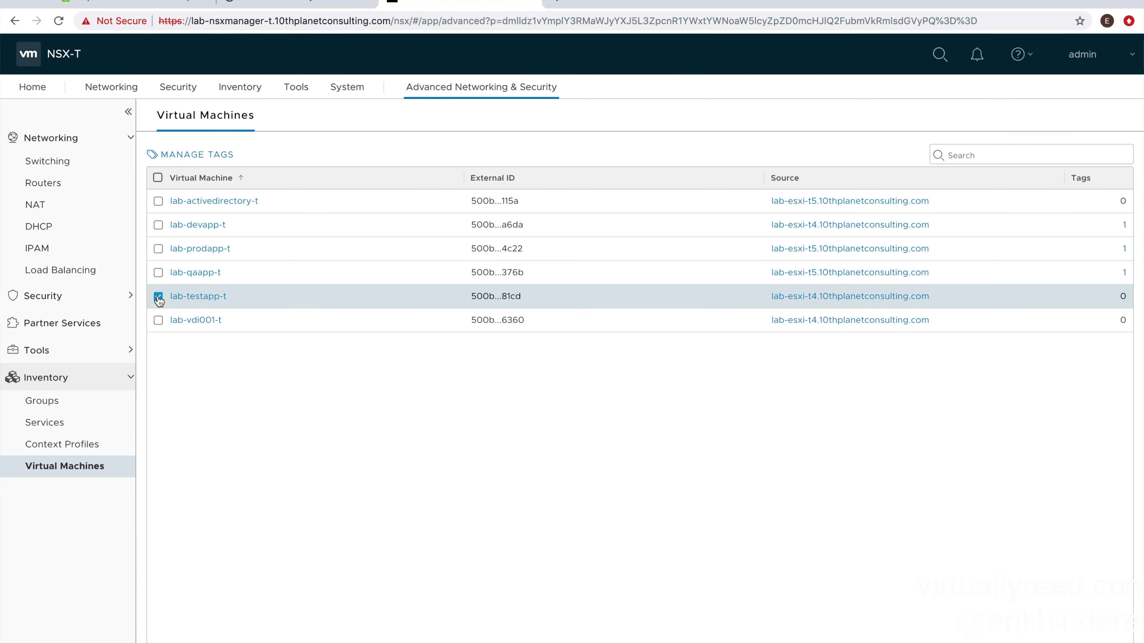
click(213, 158)
click(410, 377)
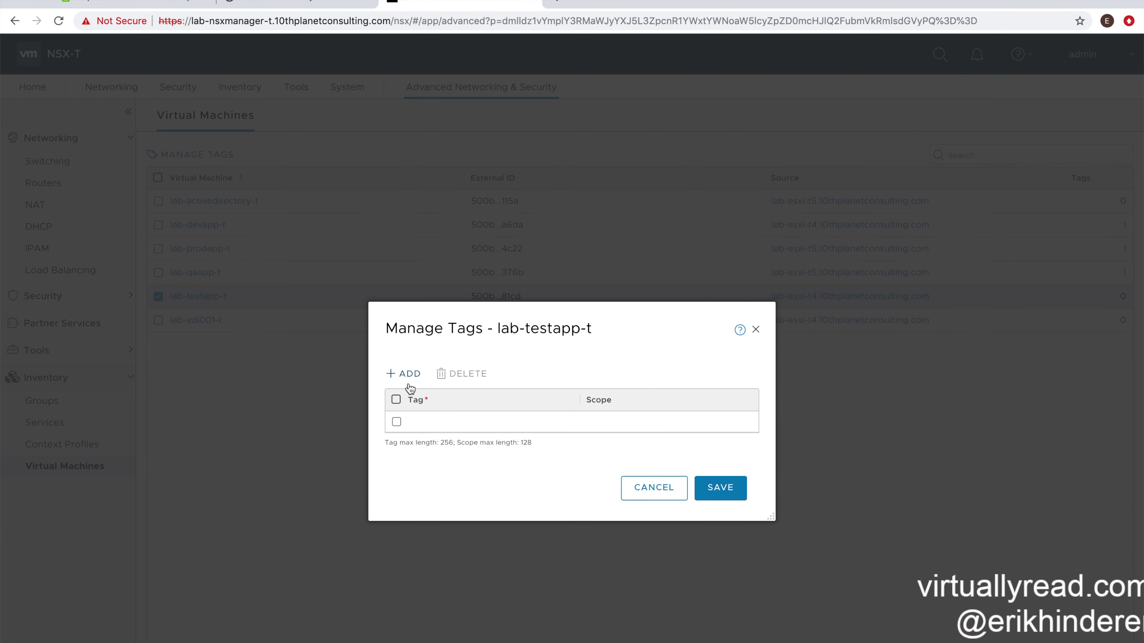
click(397, 421)
click(574, 421)
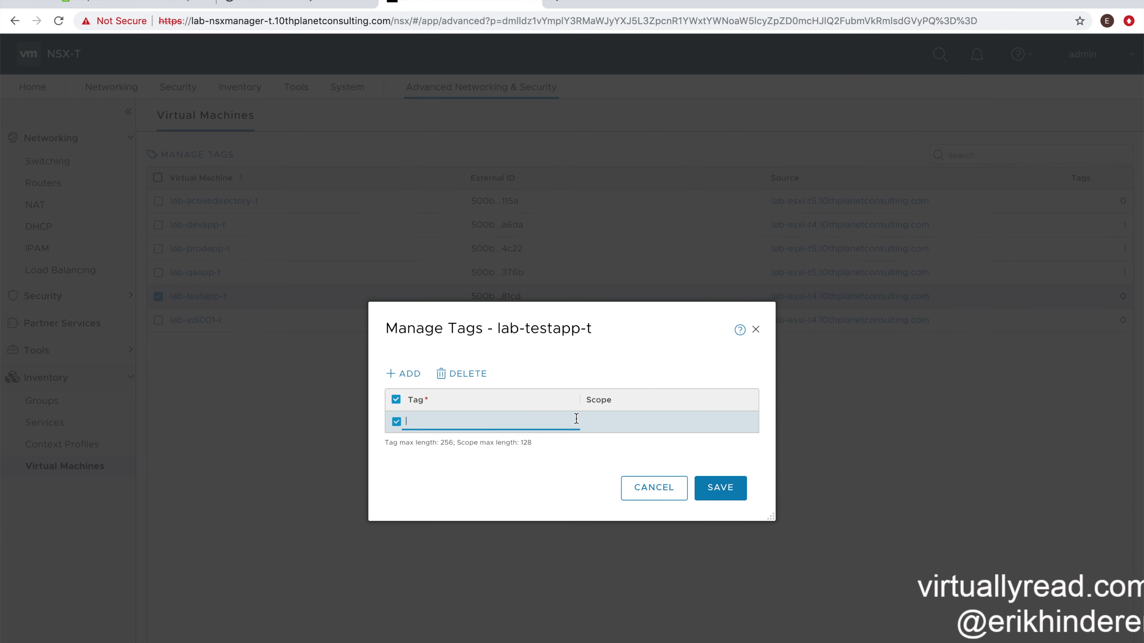
text(nonprod)
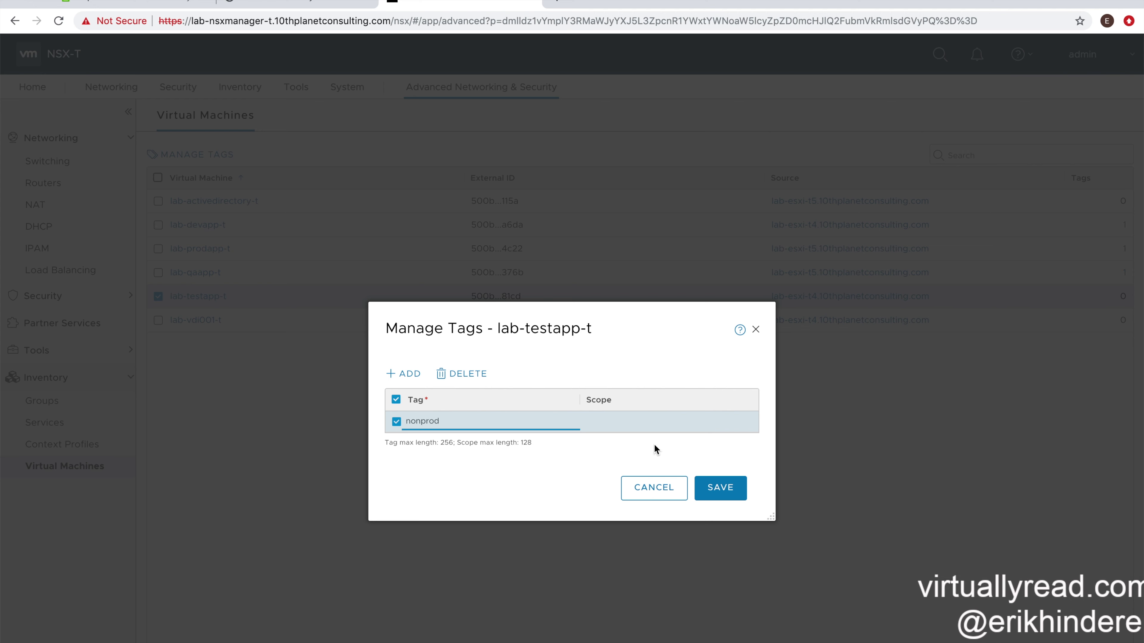
click(718, 488)
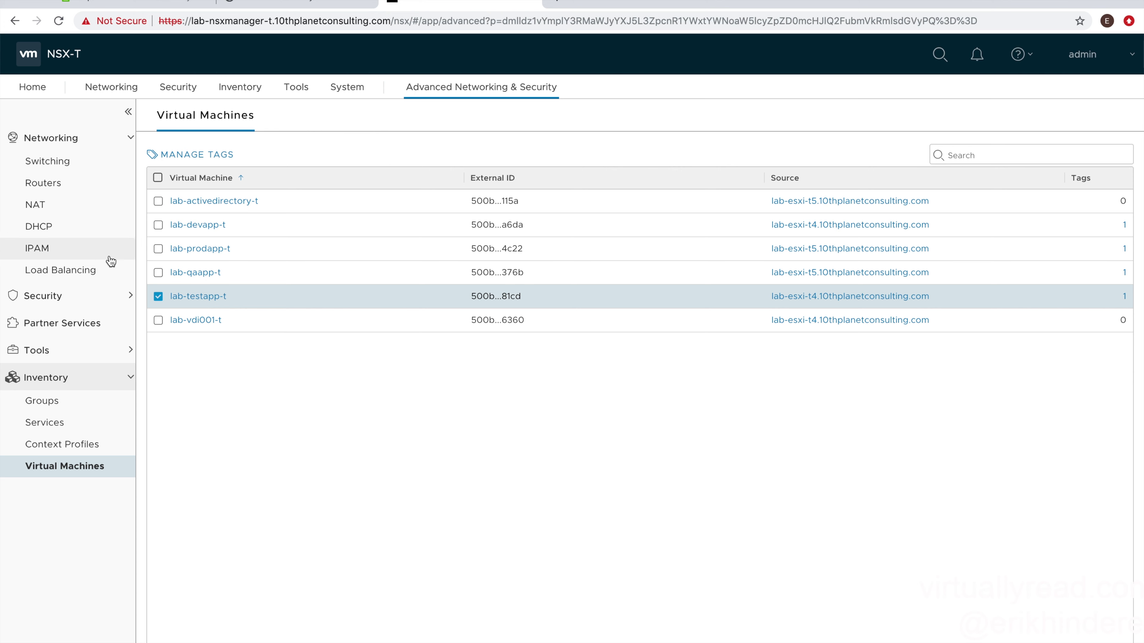
In the Distributed Firewall, start a new section above Default Layer3 Section and name it AD IDFW Rules.
click(70, 297)
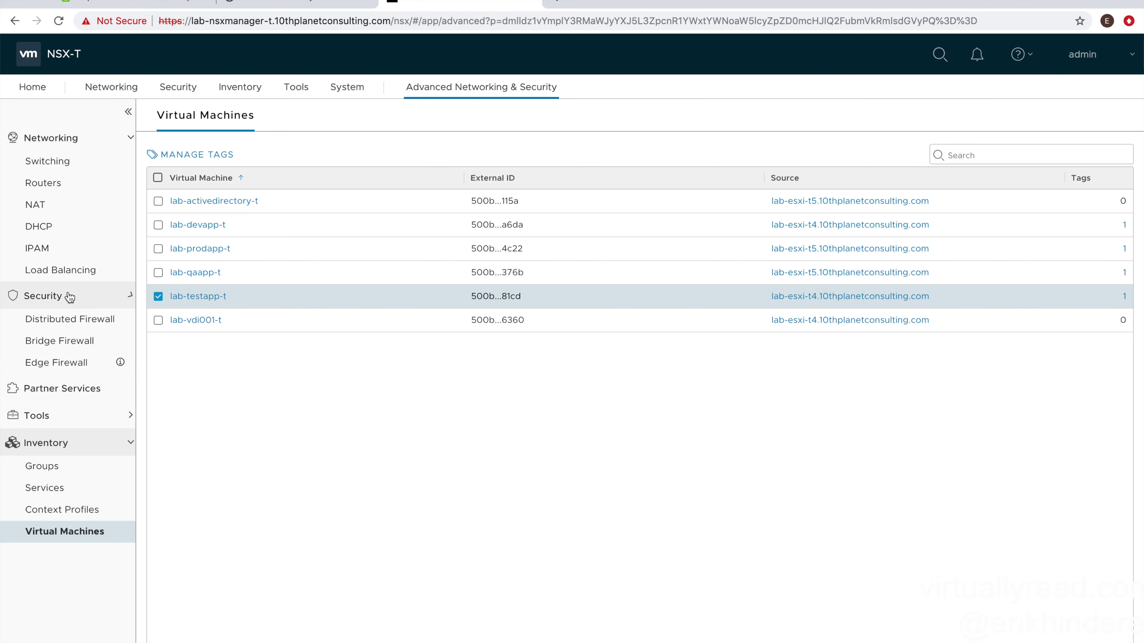
click(74, 320)
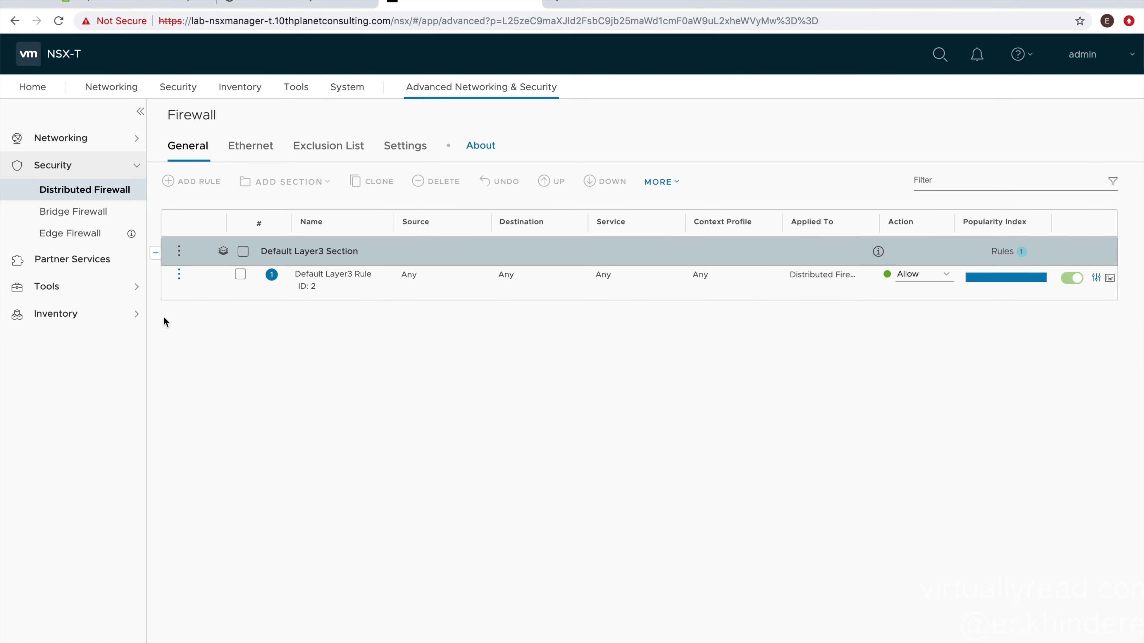
click(243, 251)
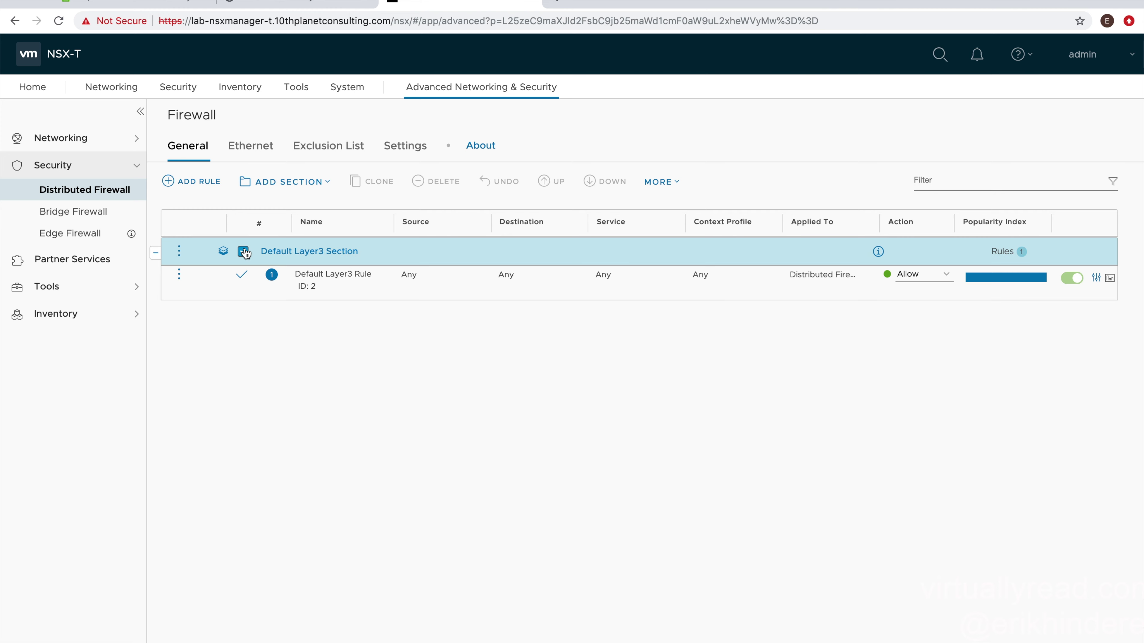
click(328, 182)
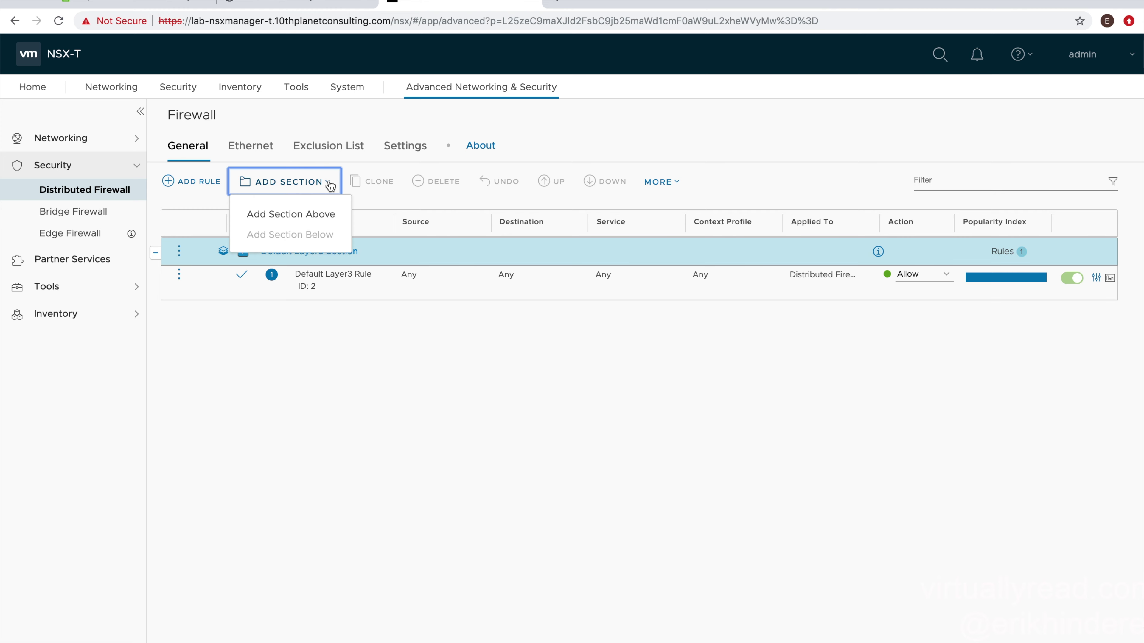
click(288, 216)
text(AD)
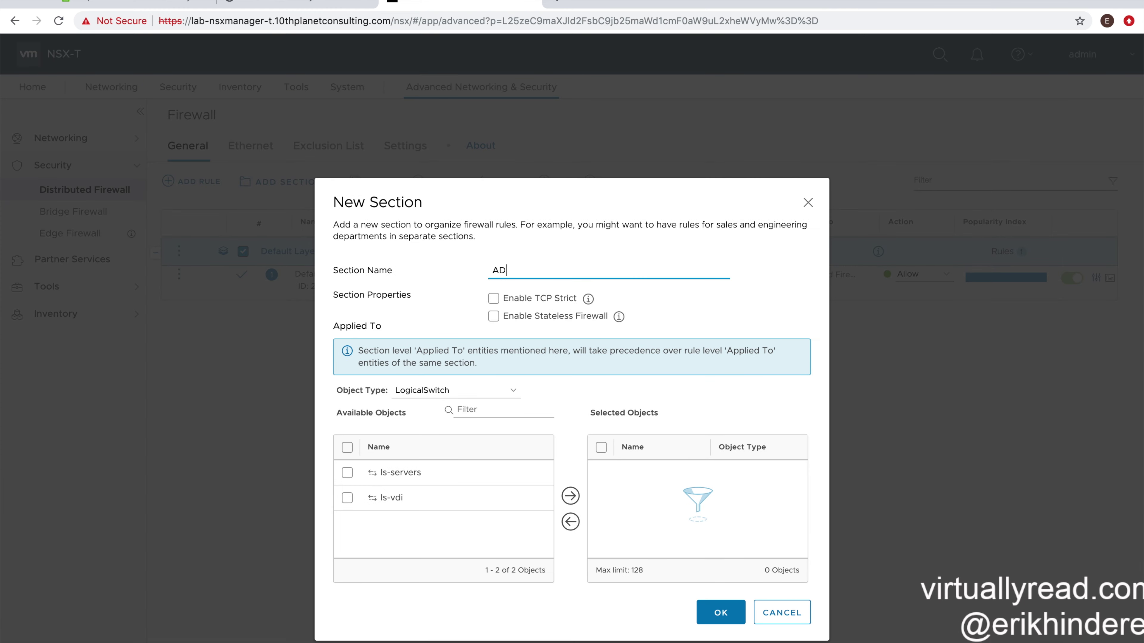
text( IDFW Rules)
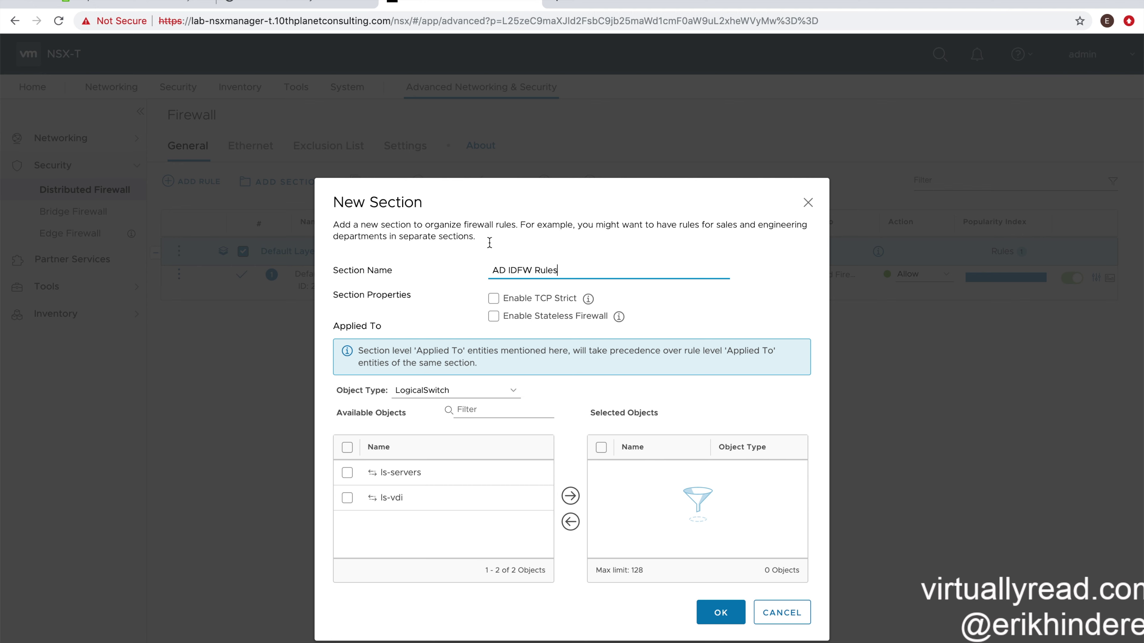
Read the notes on TCP Strict and Stateless Firewall, and create the section with NSGroup as the Applied To object type and no objects selected.
click(589, 301)
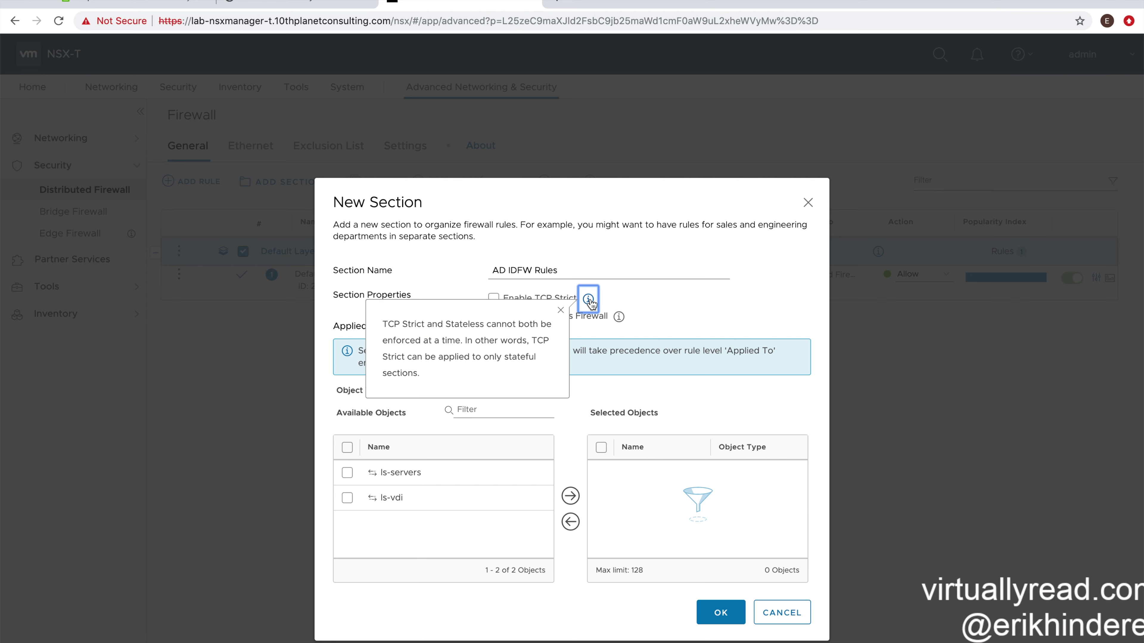
click(589, 301)
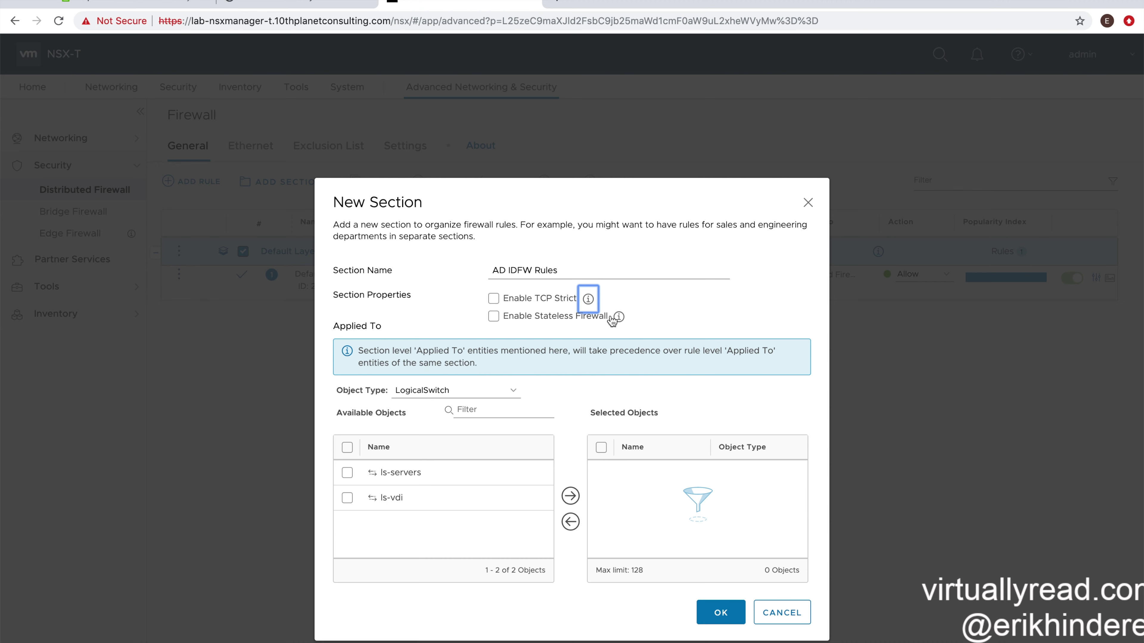
click(618, 317)
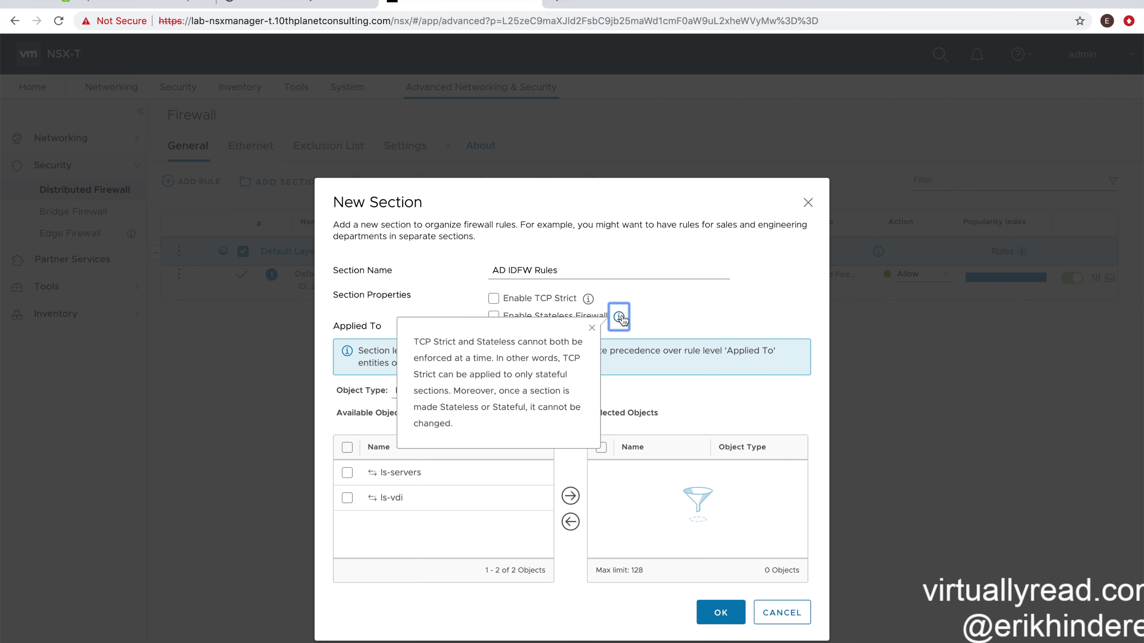
click(620, 317)
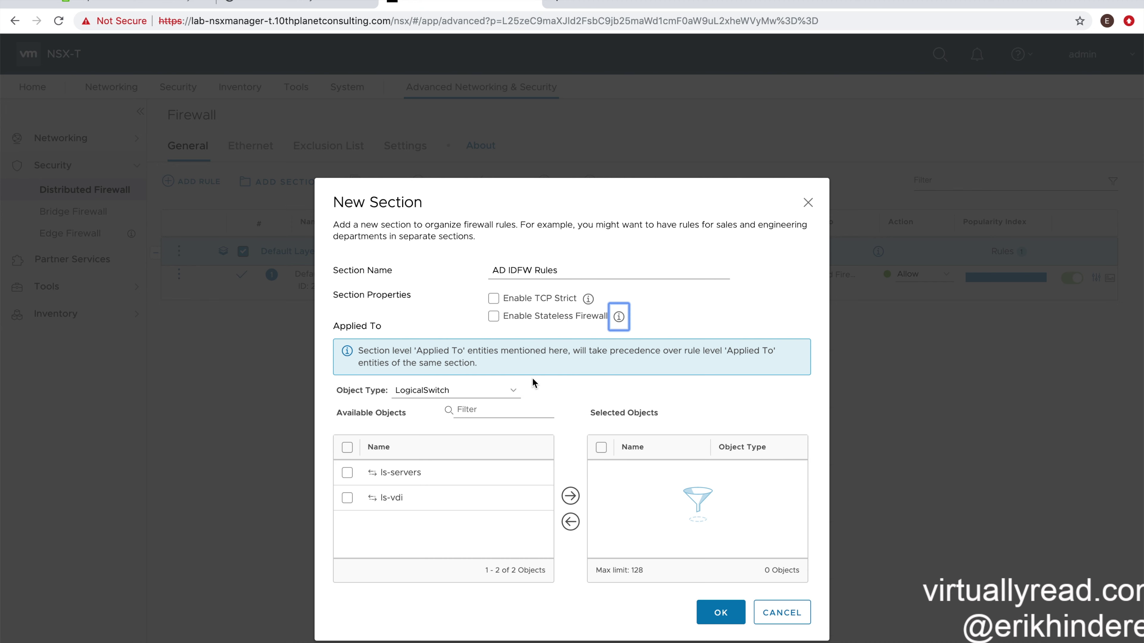
click(514, 391)
click(464, 402)
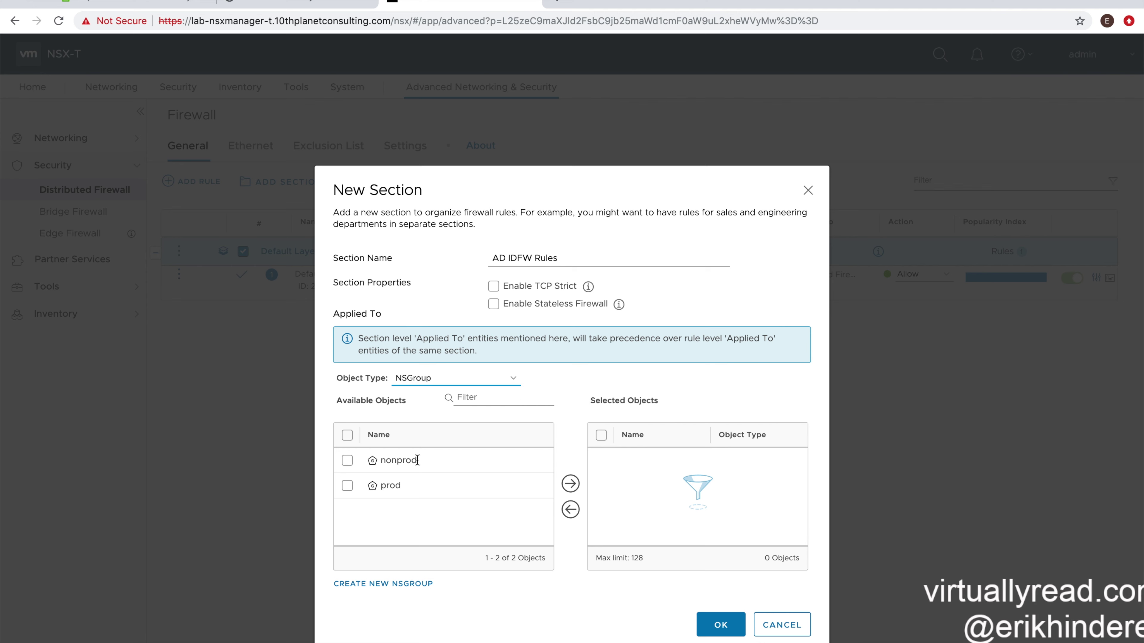
click(721, 626)
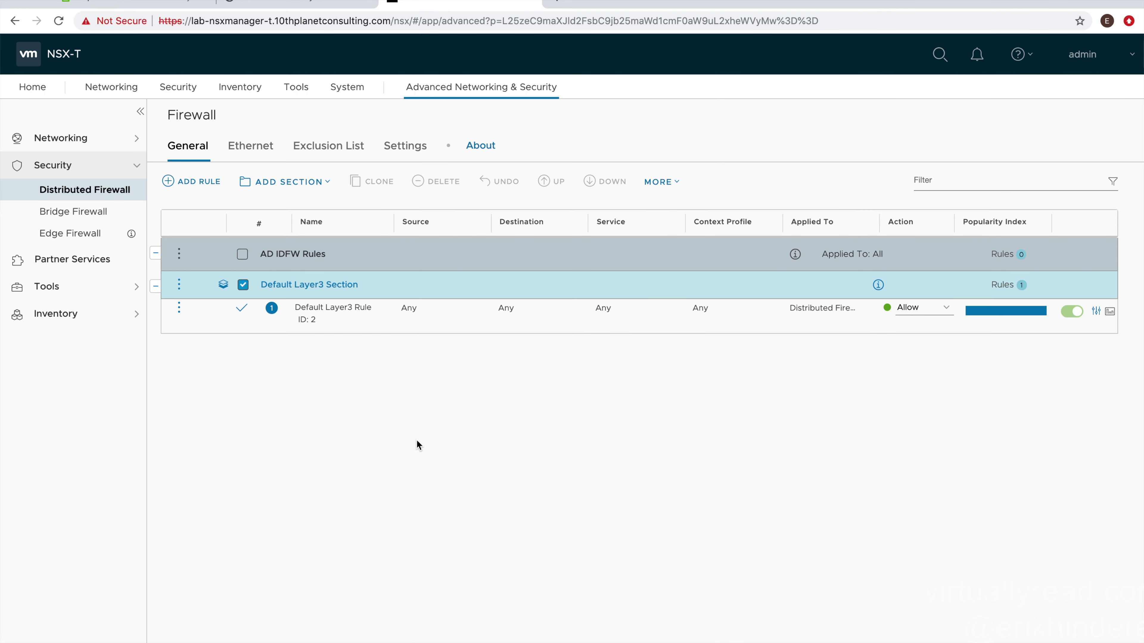
click(242, 254)
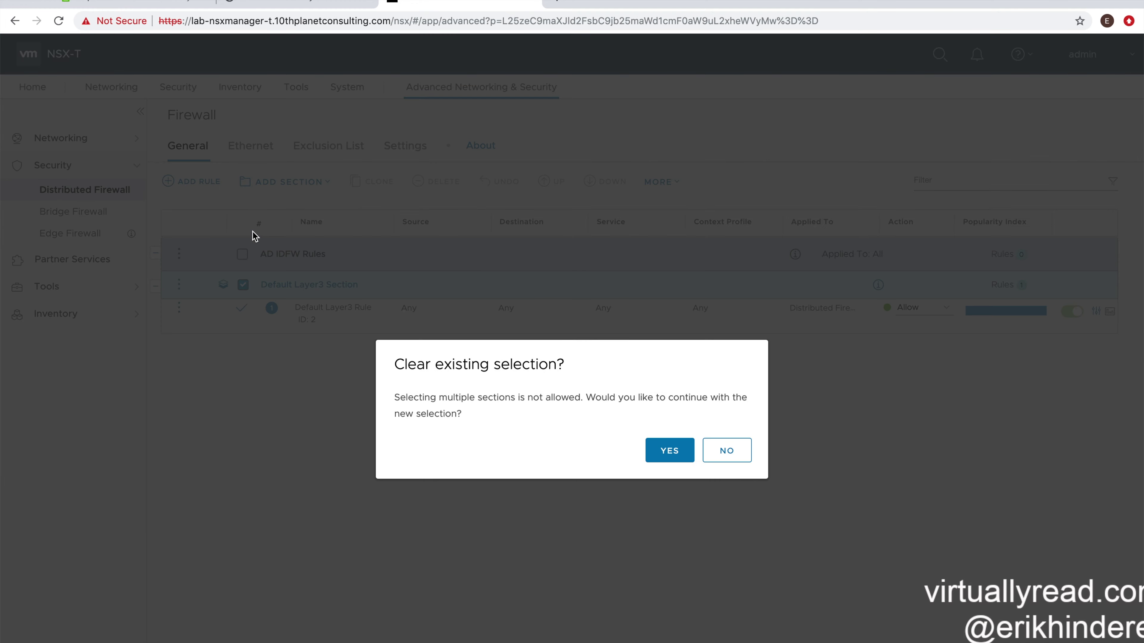
click(727, 451)
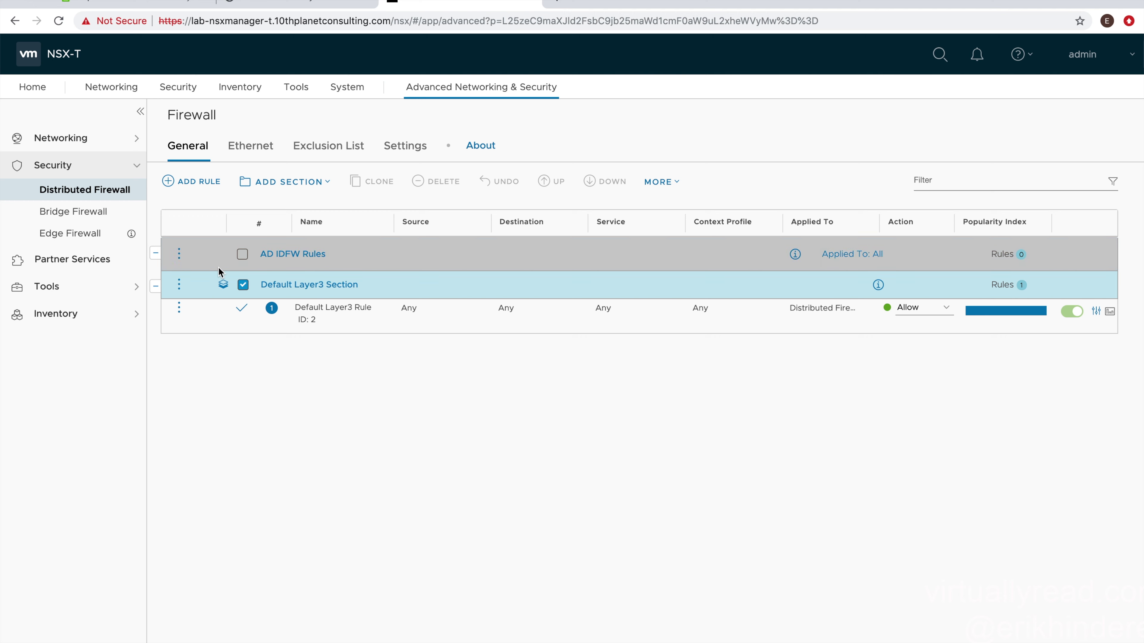
click(180, 254)
click(379, 477)
Add a rule to the AD IDFW Rules section and name it NetAdmin Access.
click(179, 255)
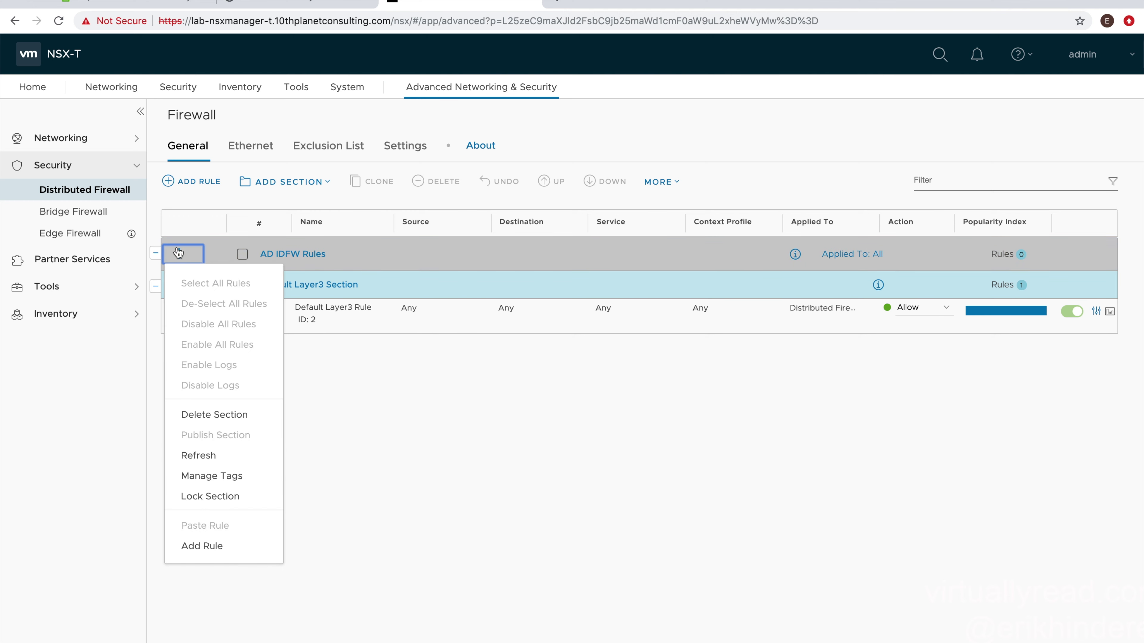
click(211, 547)
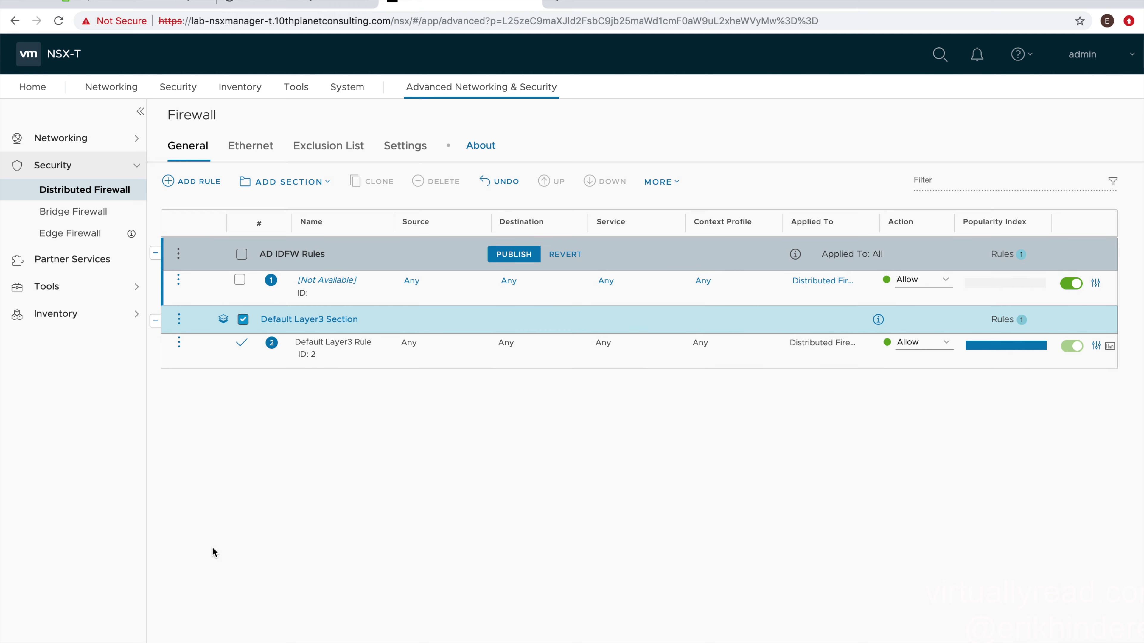
click(342, 279)
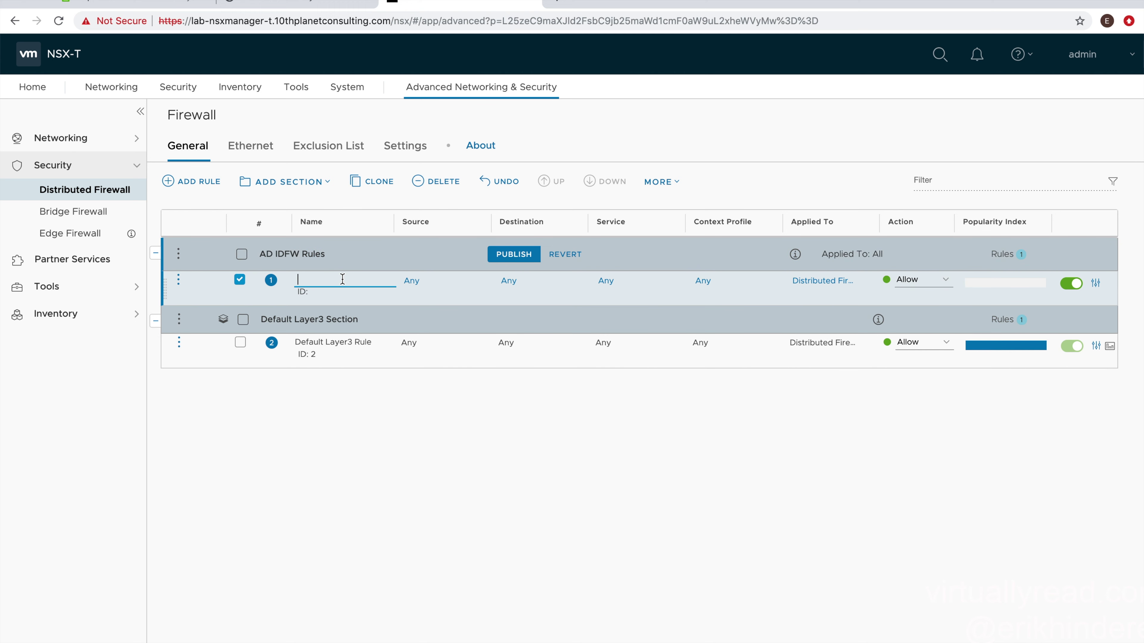
text(NetAdmin Access)
Set the source of the NetAdmin Access rule to the identity NSGroup netadmin.
click(478, 284)
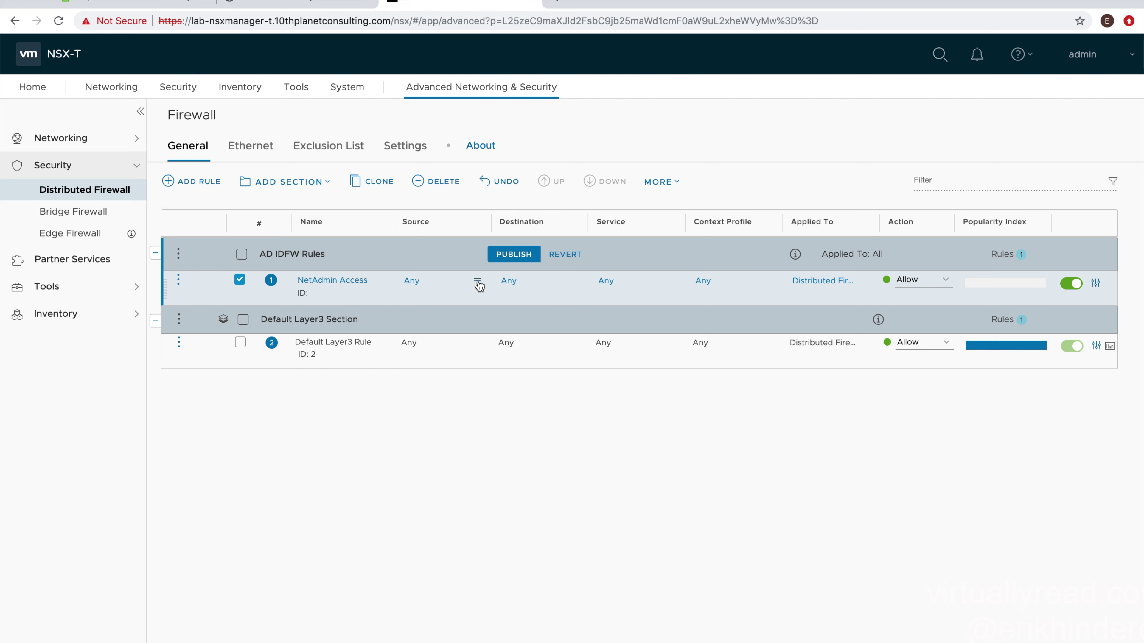
click(478, 284)
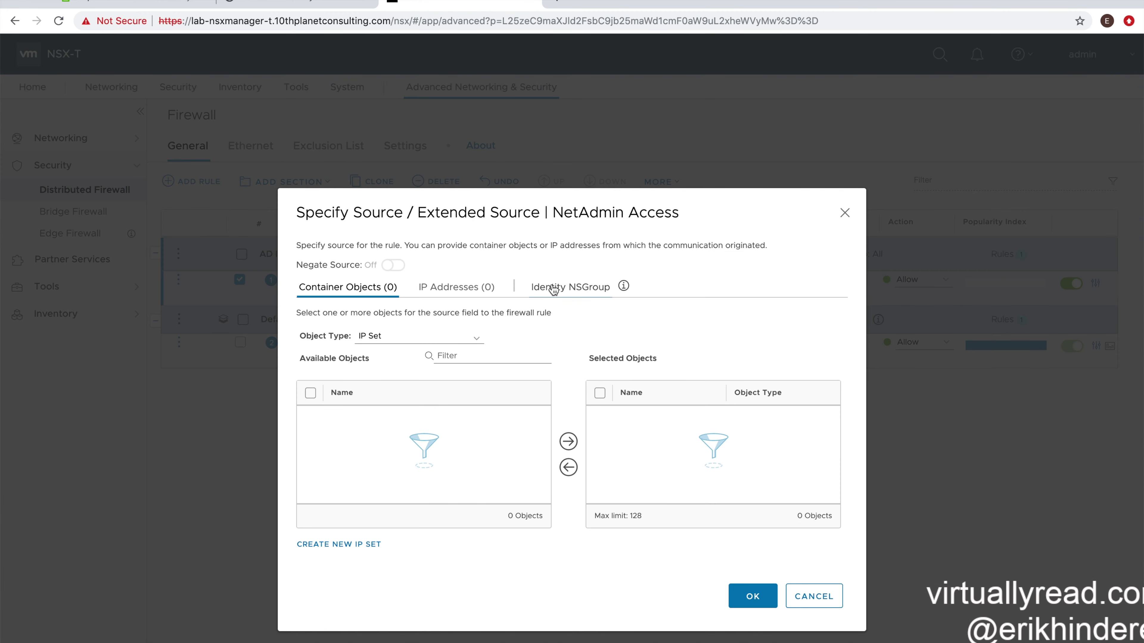
click(555, 289)
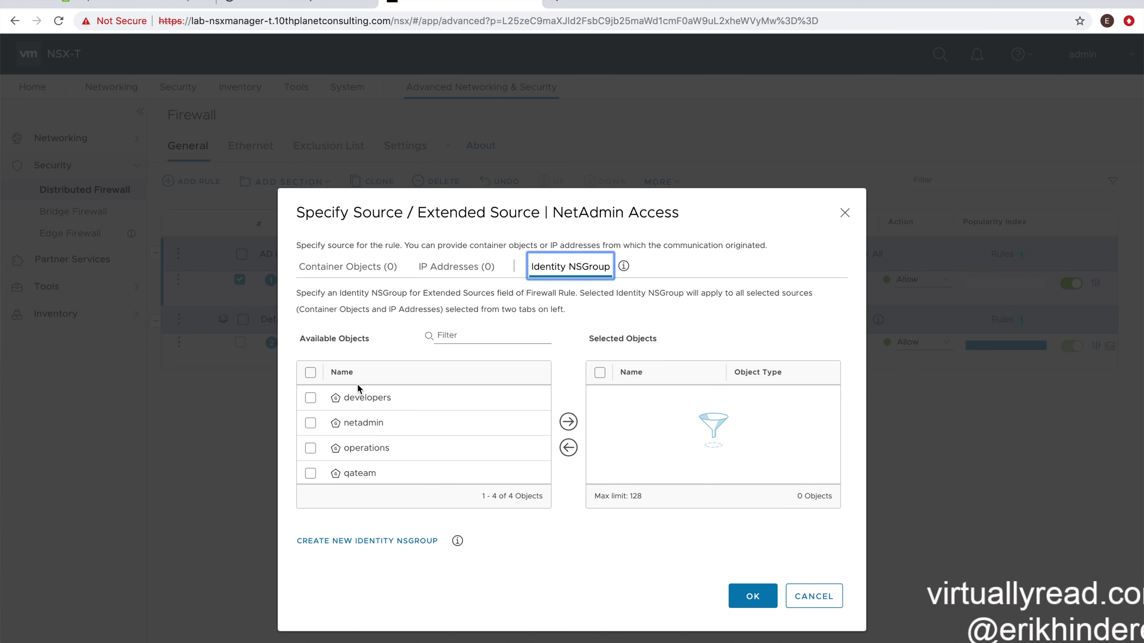
click(311, 424)
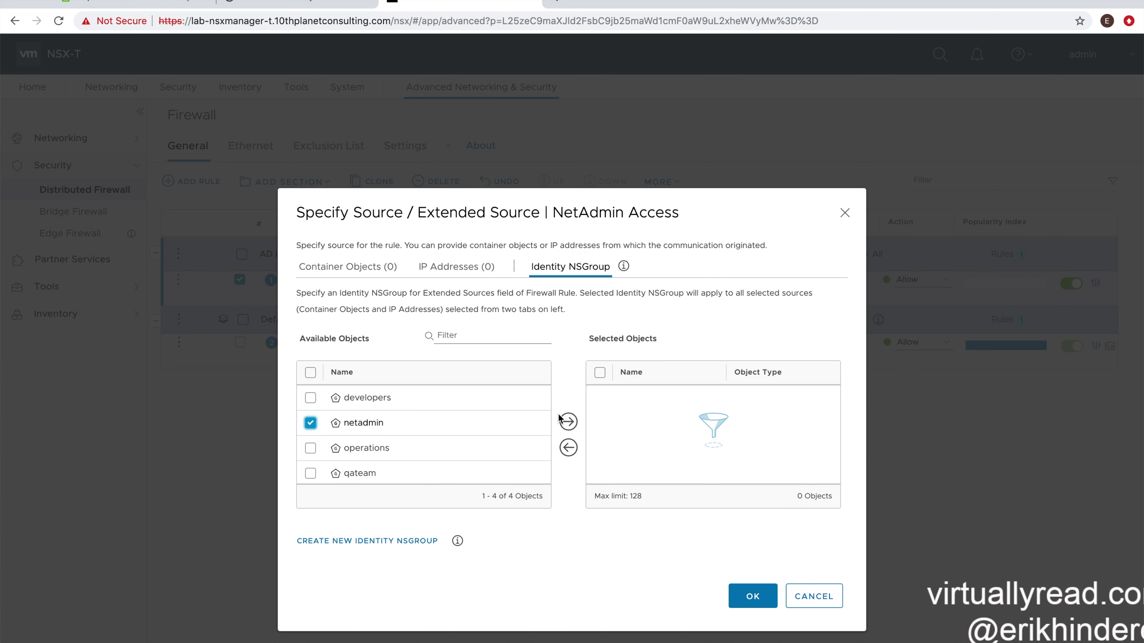
click(570, 423)
click(752, 596)
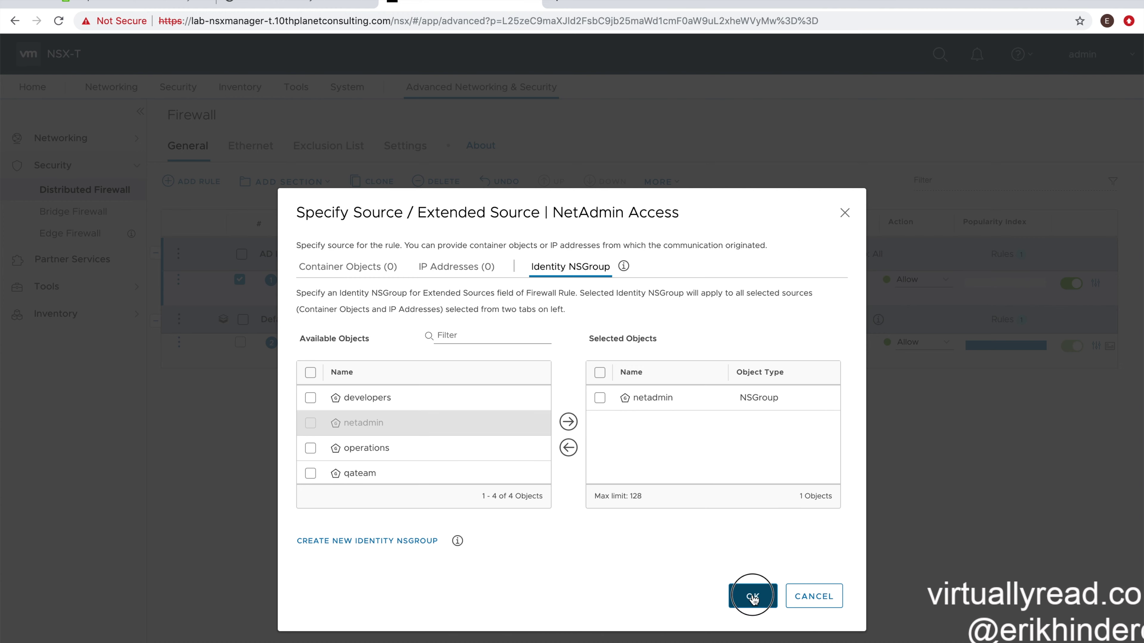
Add a rule below NetAdmin Access and name it Production Access.
mouse_move(510, 277)
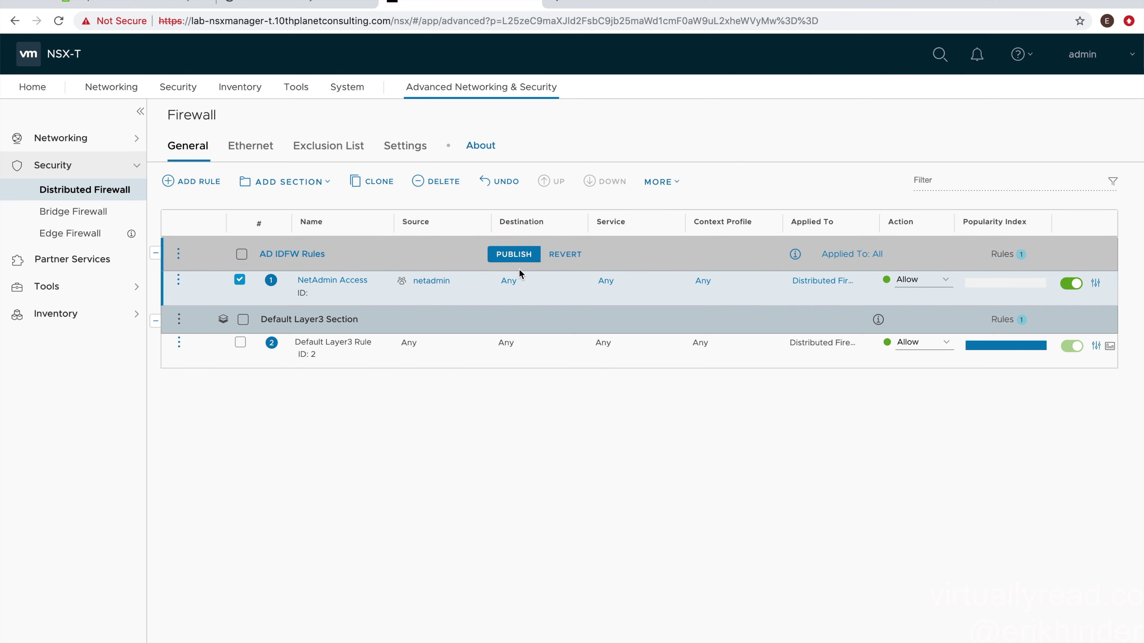
click(178, 280)
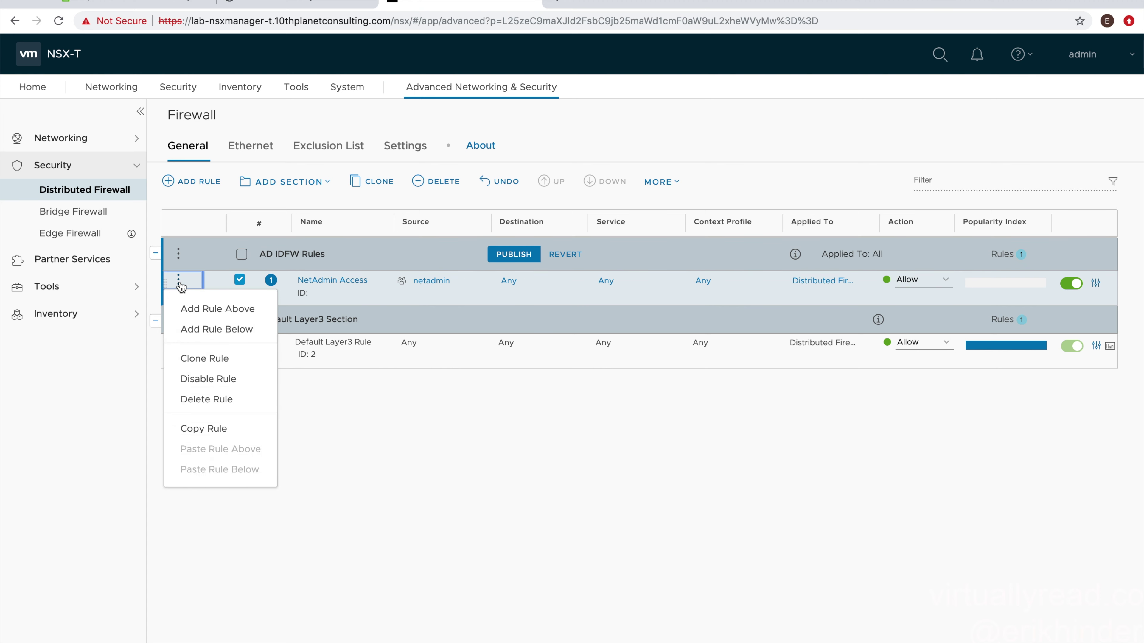
click(204, 331)
click(326, 308)
text(Production Access)
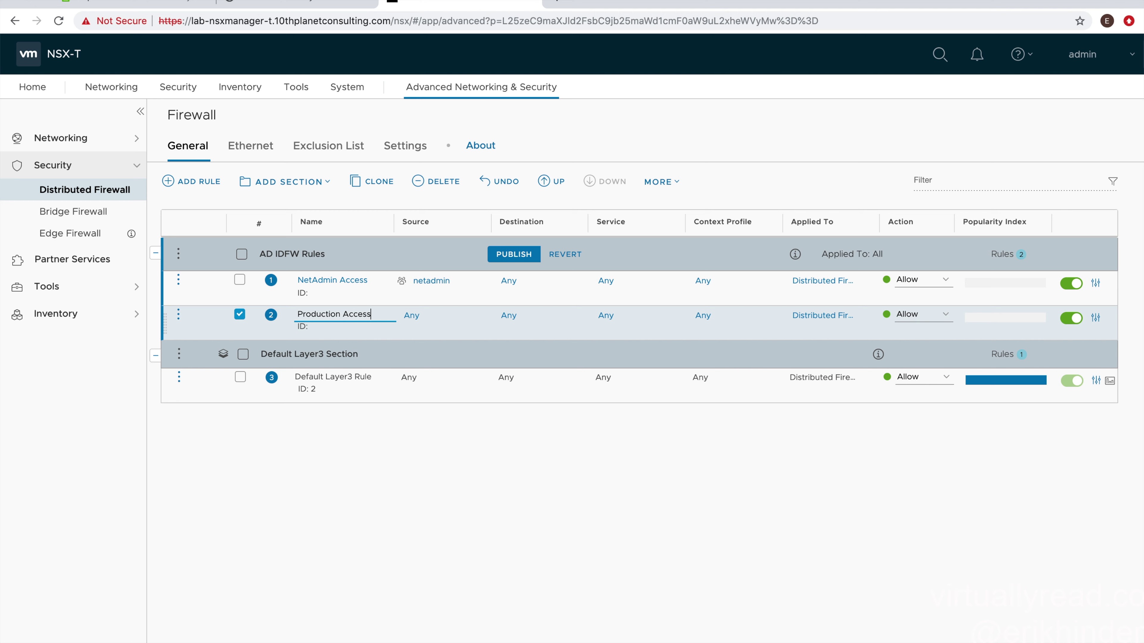
Set the source of the Production Access rule to the identity NSGroup operations.
click(434, 318)
click(478, 317)
click(479, 318)
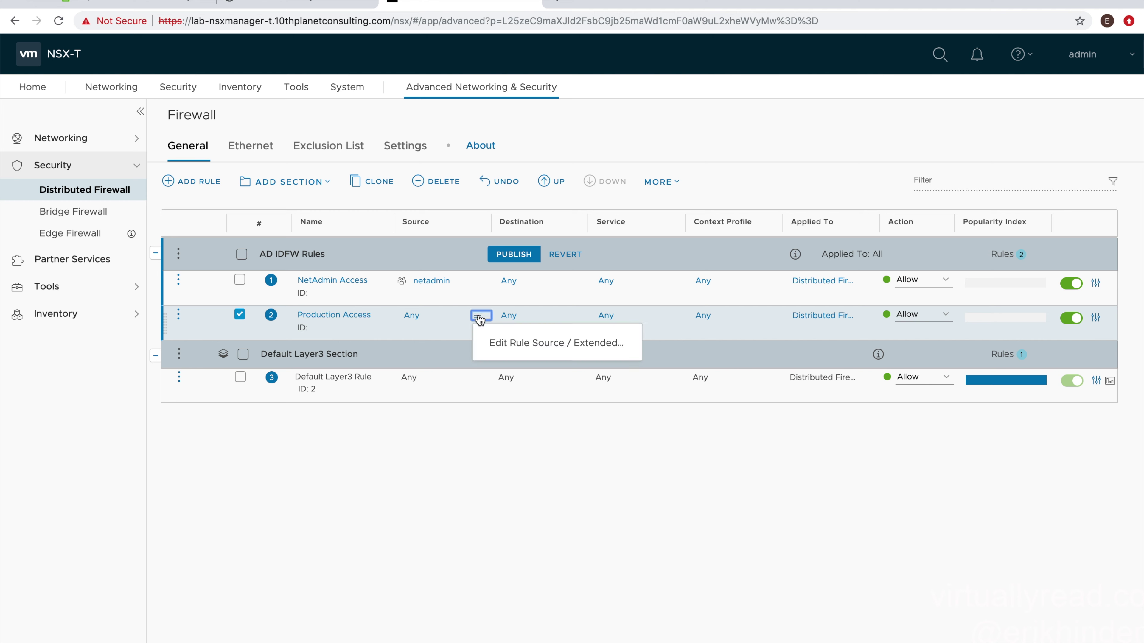
click(486, 342)
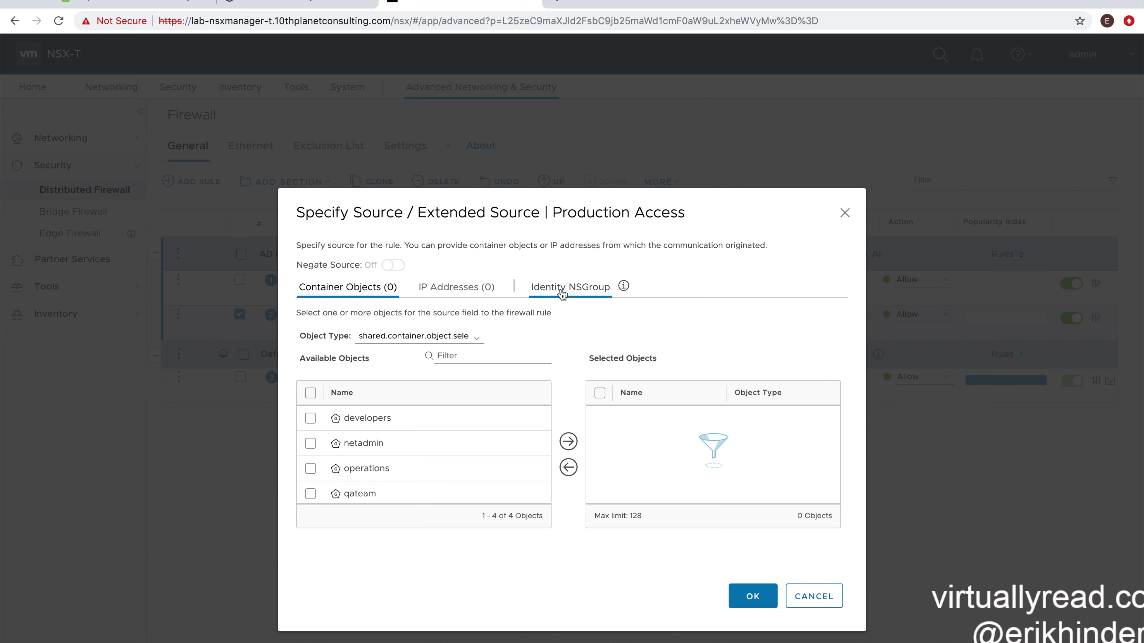
click(562, 292)
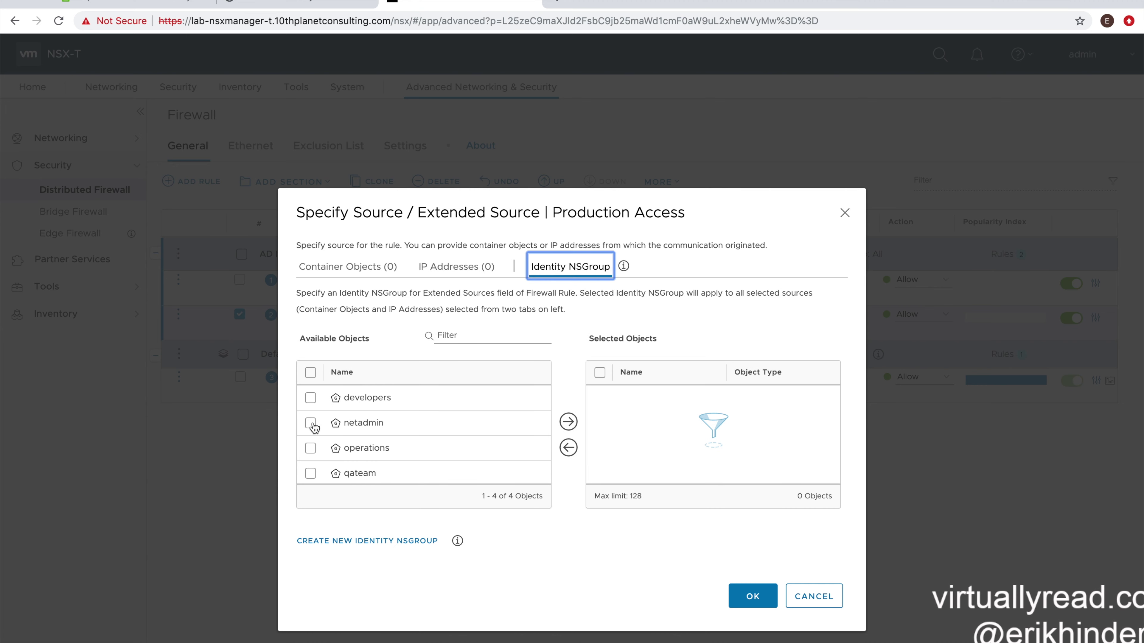
click(310, 448)
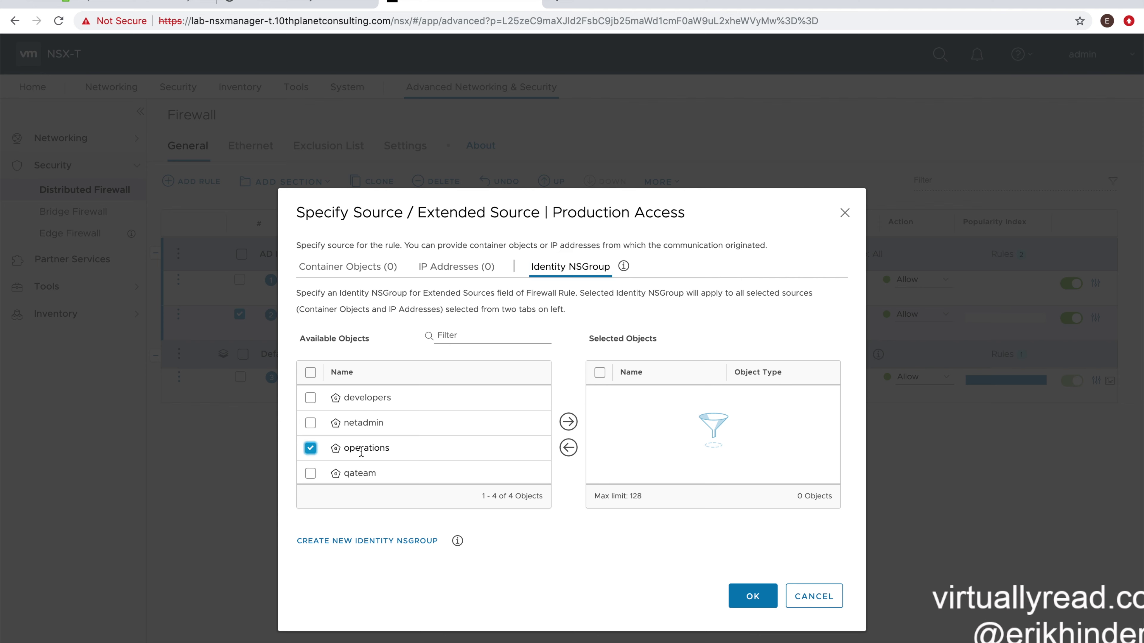
scroll(361, 452, down, 1)
click(568, 422)
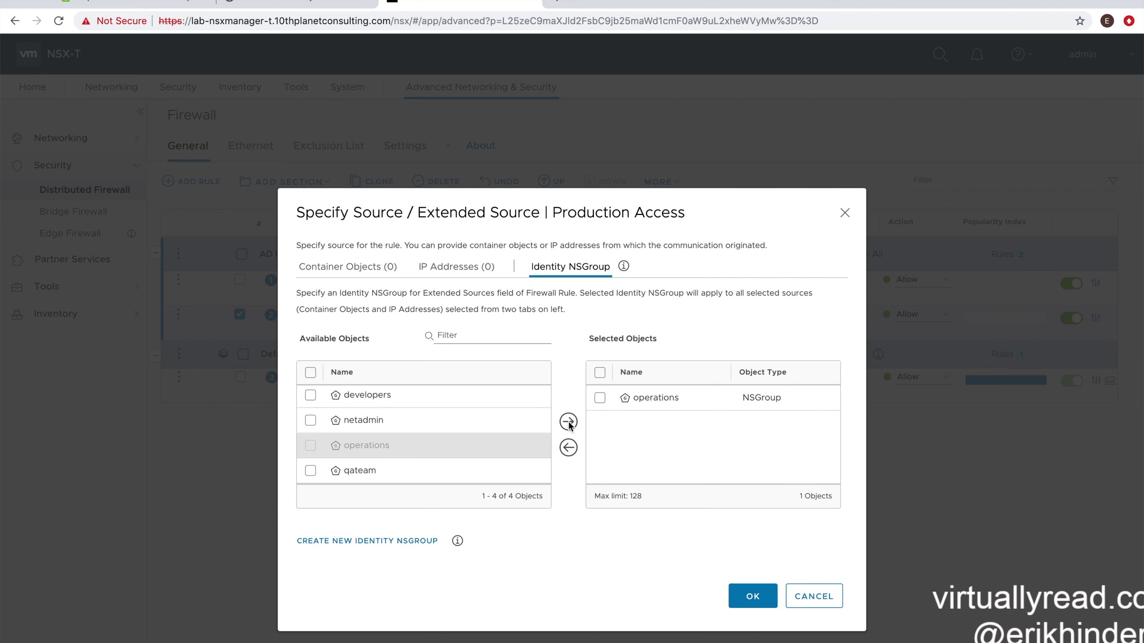
click(759, 600)
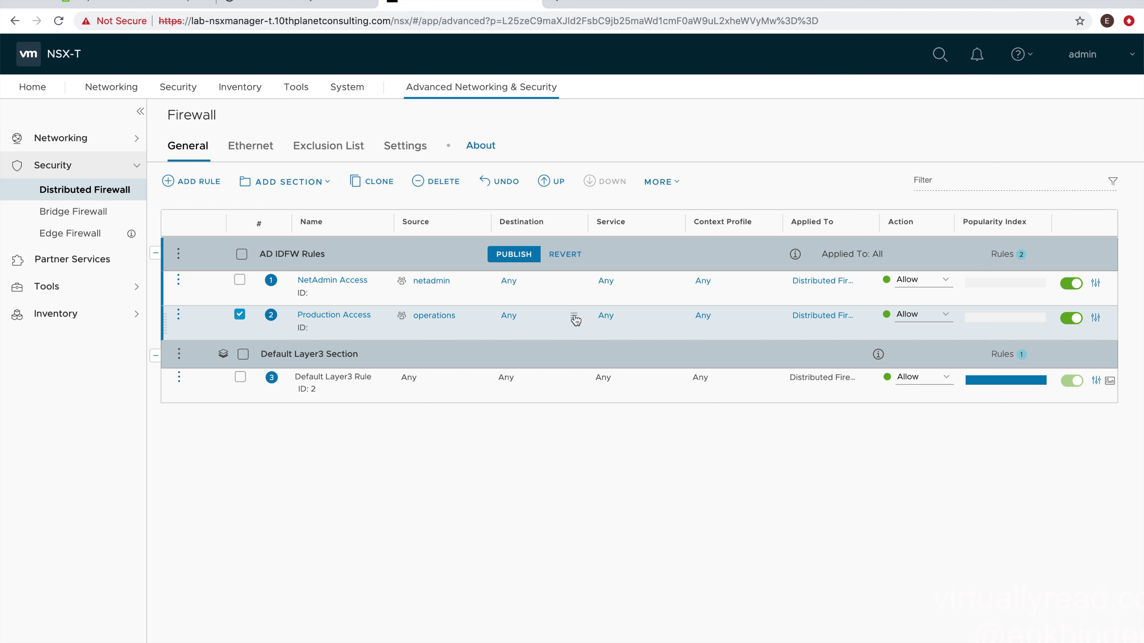
Set the destination of the Production Access rule to the NSGroup prod.
click(574, 318)
click(585, 348)
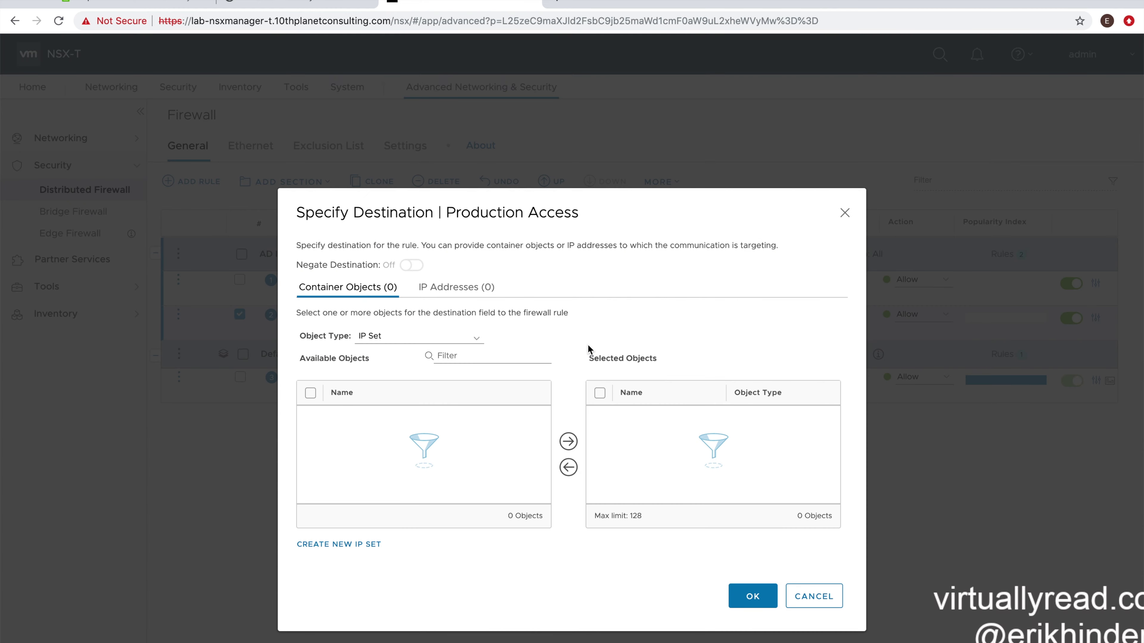
click(476, 338)
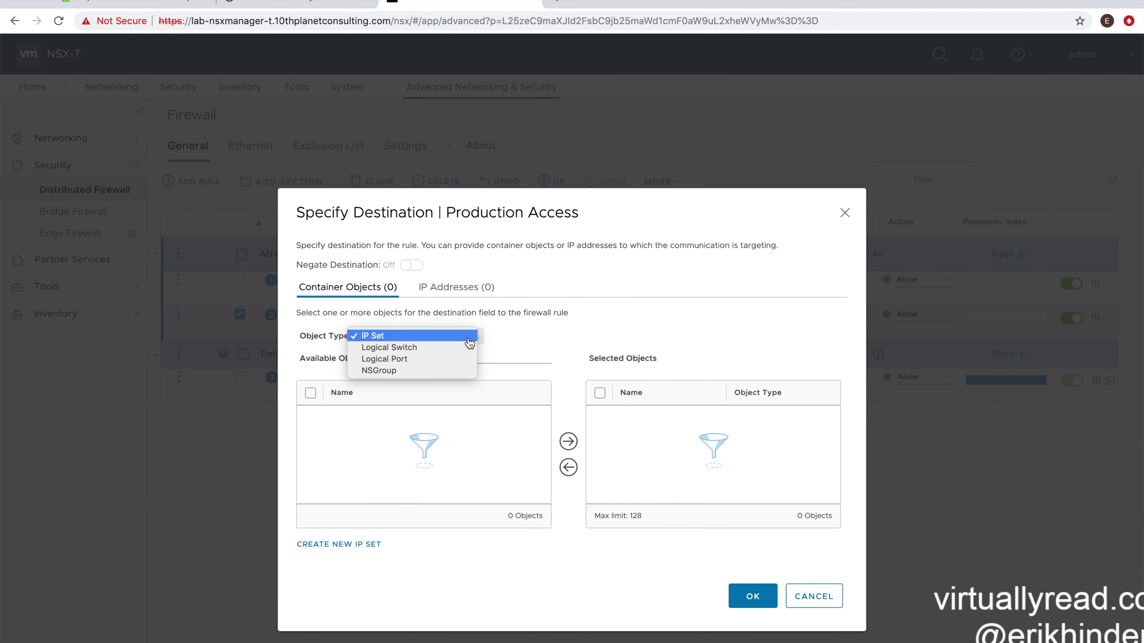
click(390, 370)
click(310, 444)
click(569, 443)
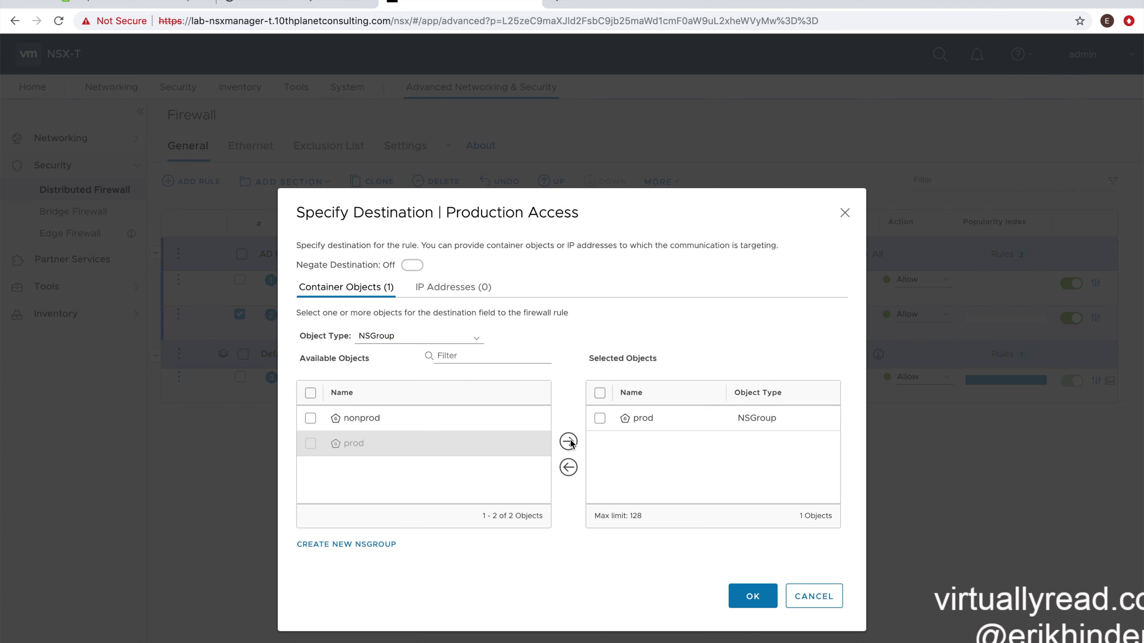
click(752, 596)
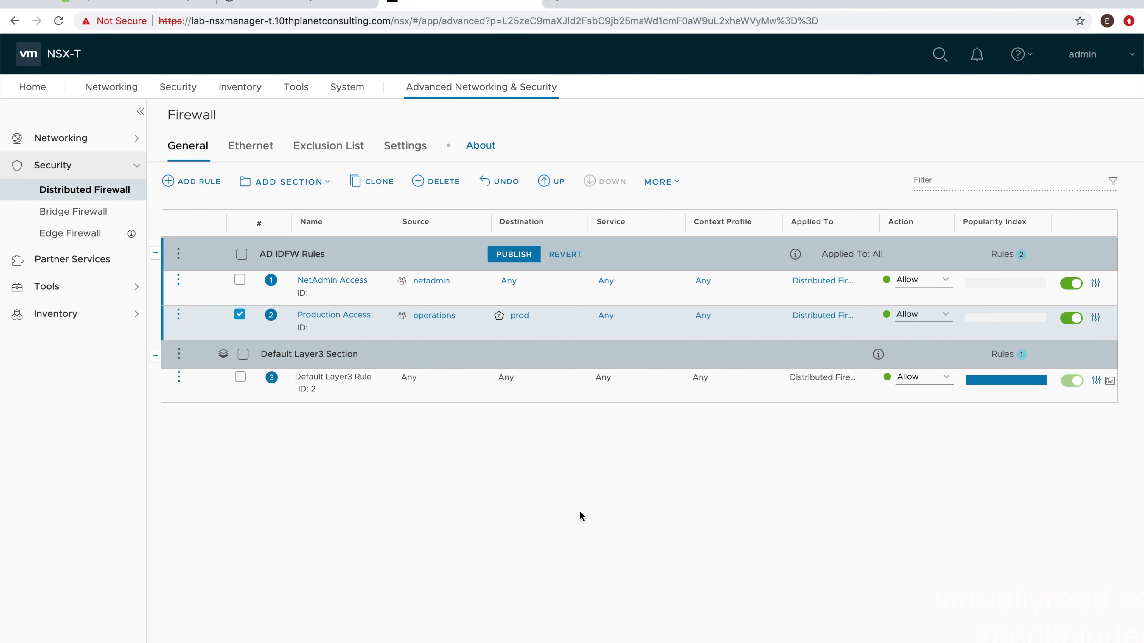
Filter the services by http and assign HTTP and HTTPS to the Production Access rule.
mouse_move(610, 313)
click(672, 316)
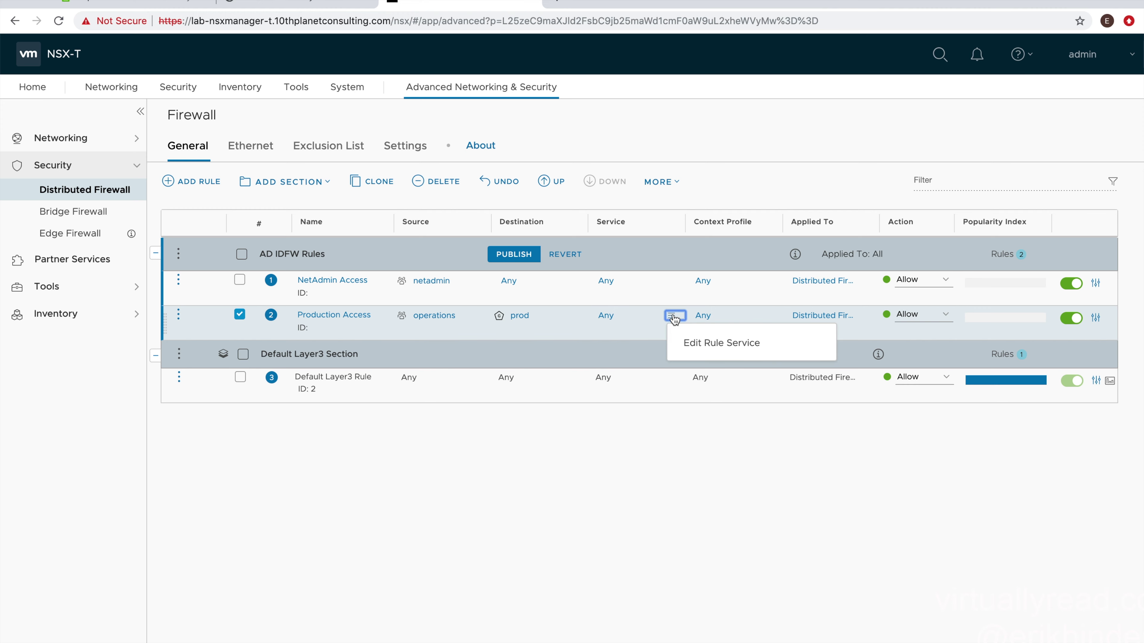
click(687, 343)
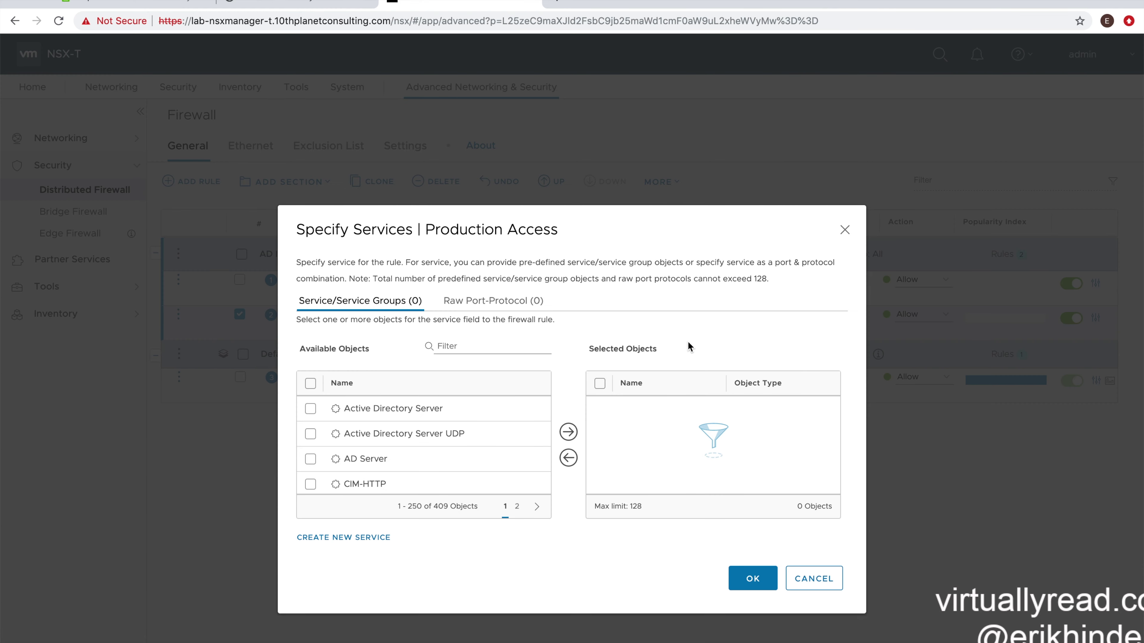
click(492, 348)
text(http)
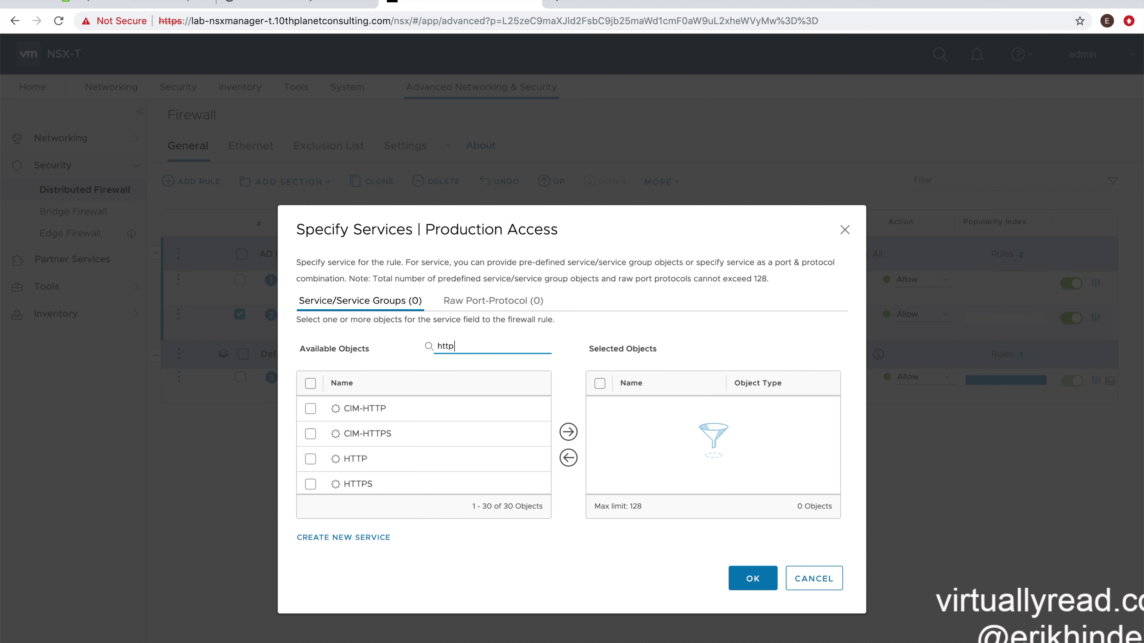
click(311, 459)
click(311, 484)
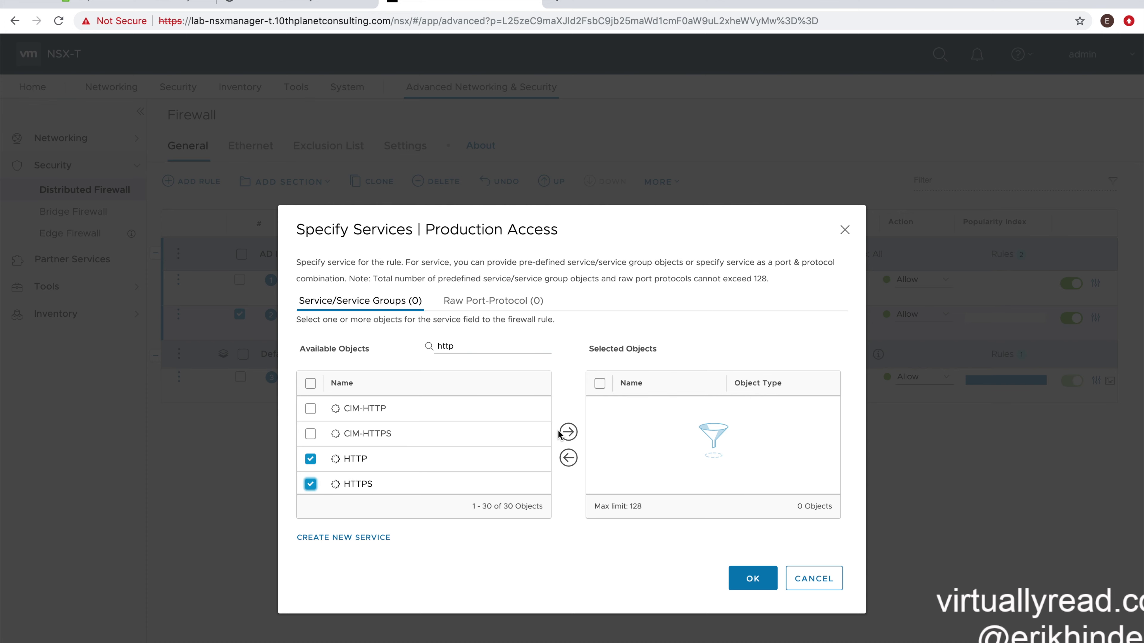
click(569, 433)
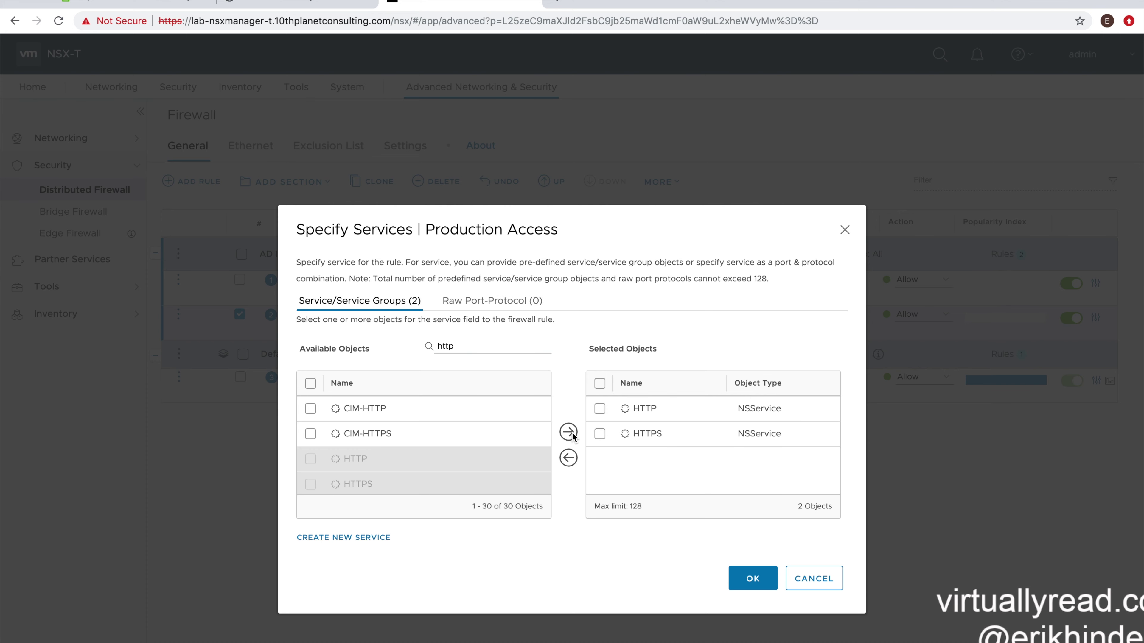
click(752, 578)
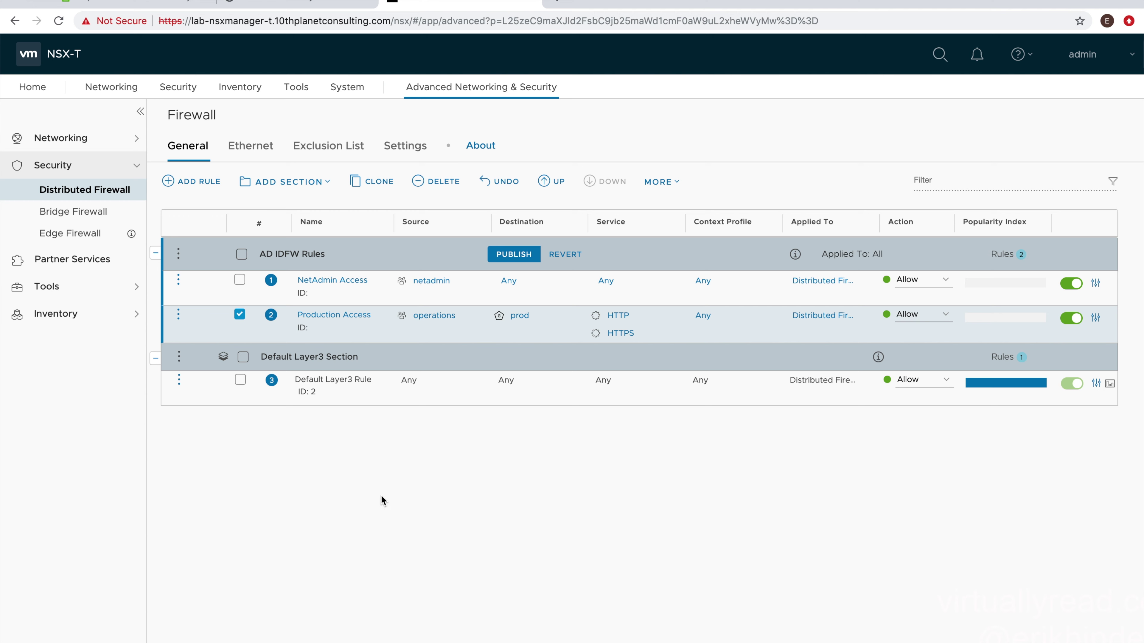
Add a rule below Production Access and name it Developer Access.
click(232, 316)
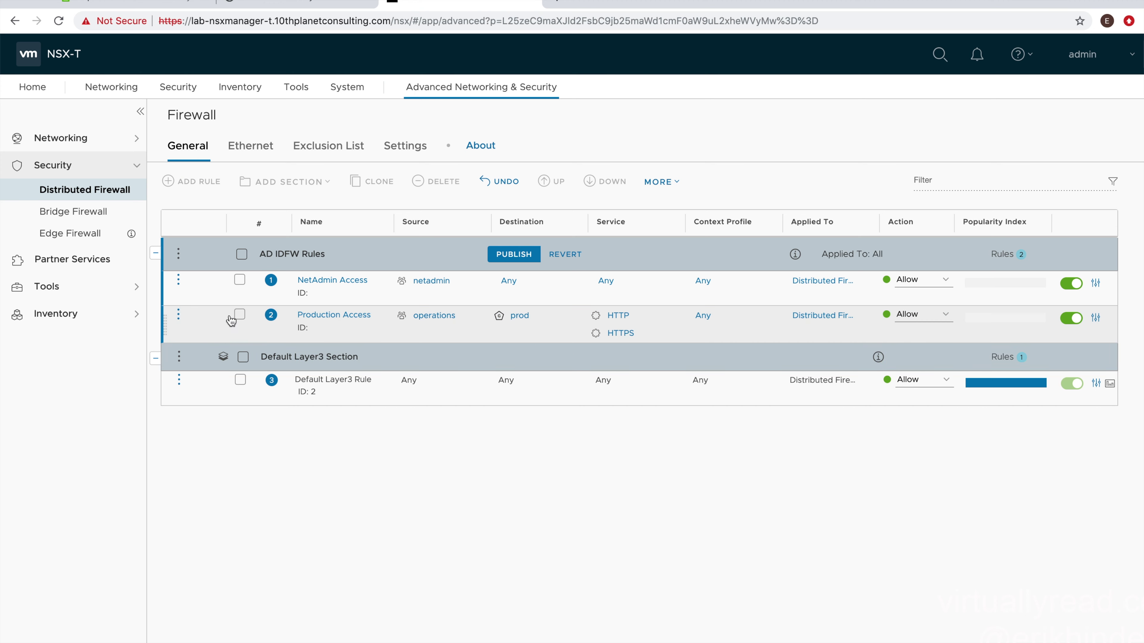
click(178, 315)
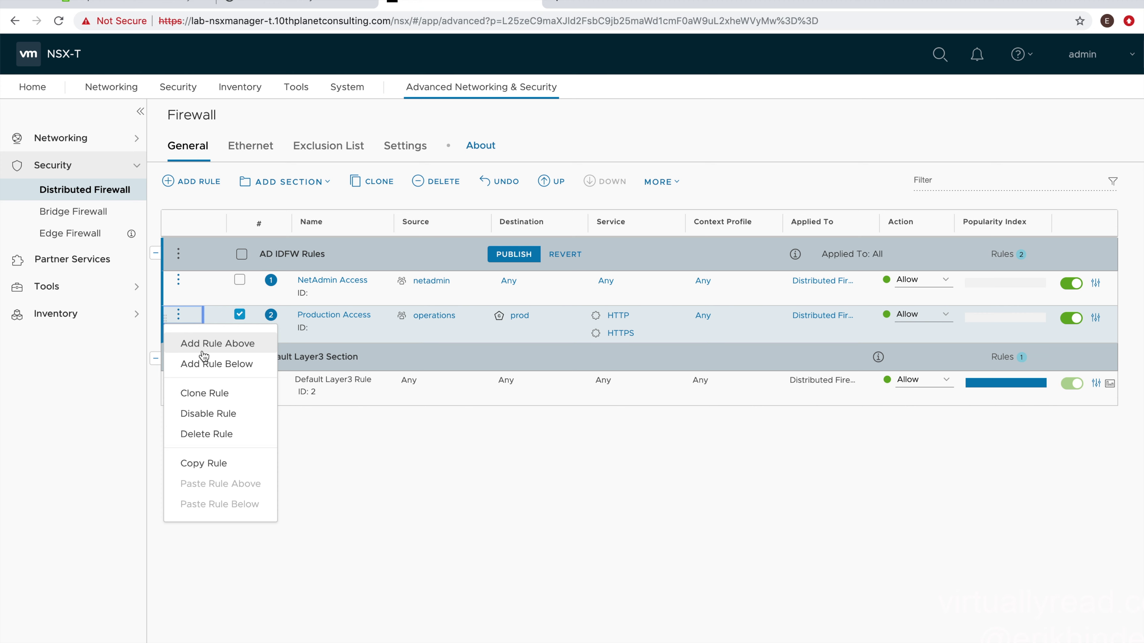
click(203, 365)
click(300, 353)
text(Developer Access)
Set the source of the Developer Access rule to the identity NSGroup developers.
click(435, 355)
click(479, 355)
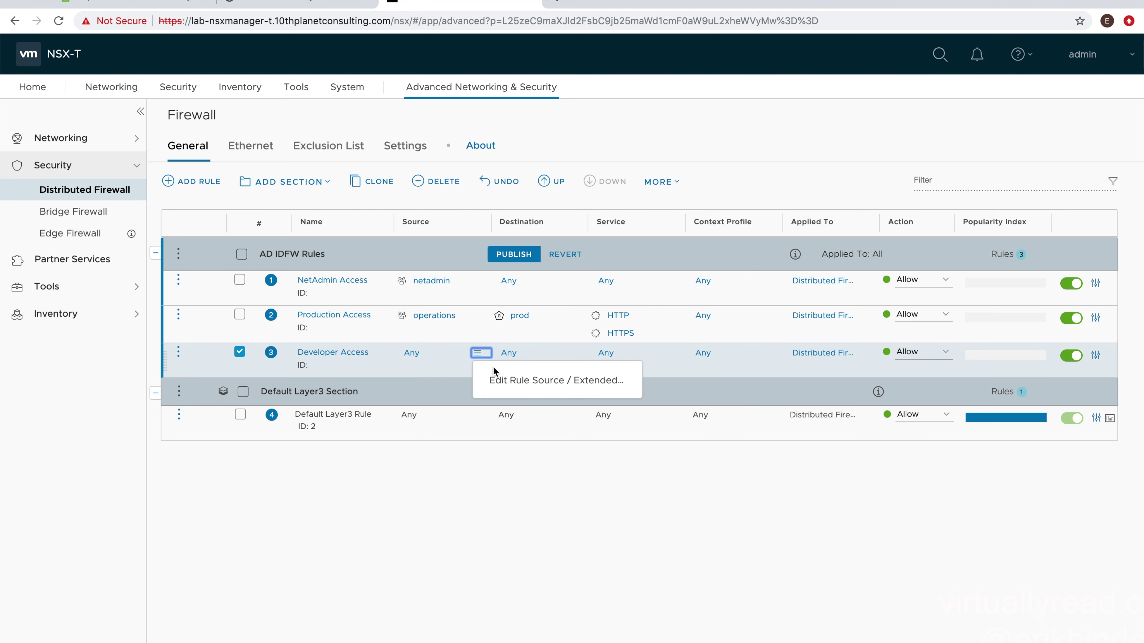
click(500, 380)
click(569, 287)
click(312, 399)
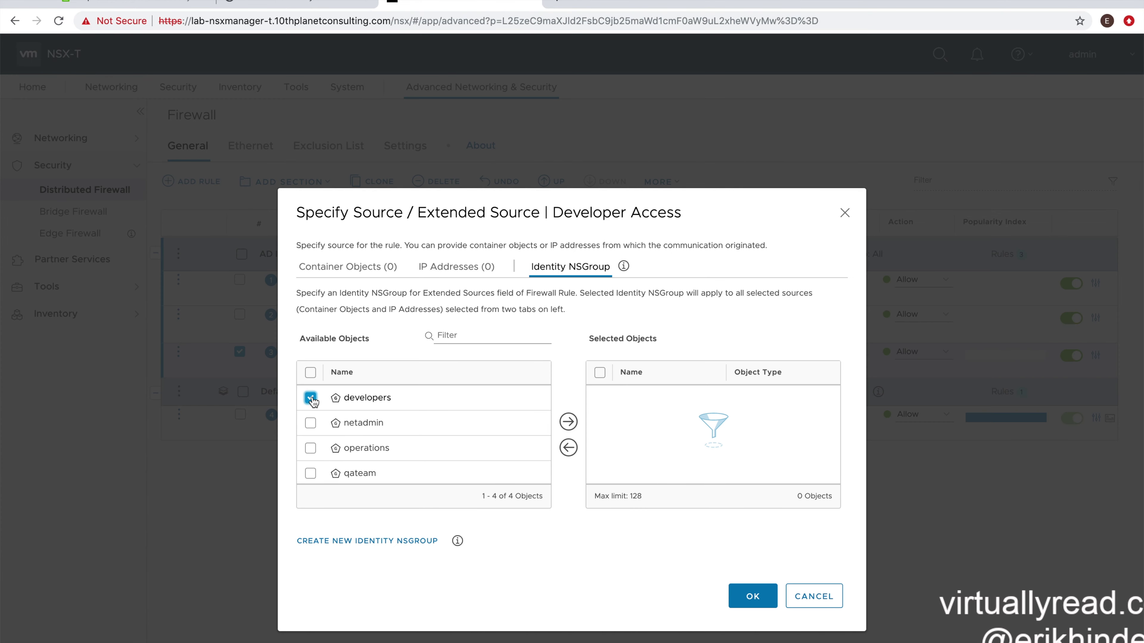
click(568, 422)
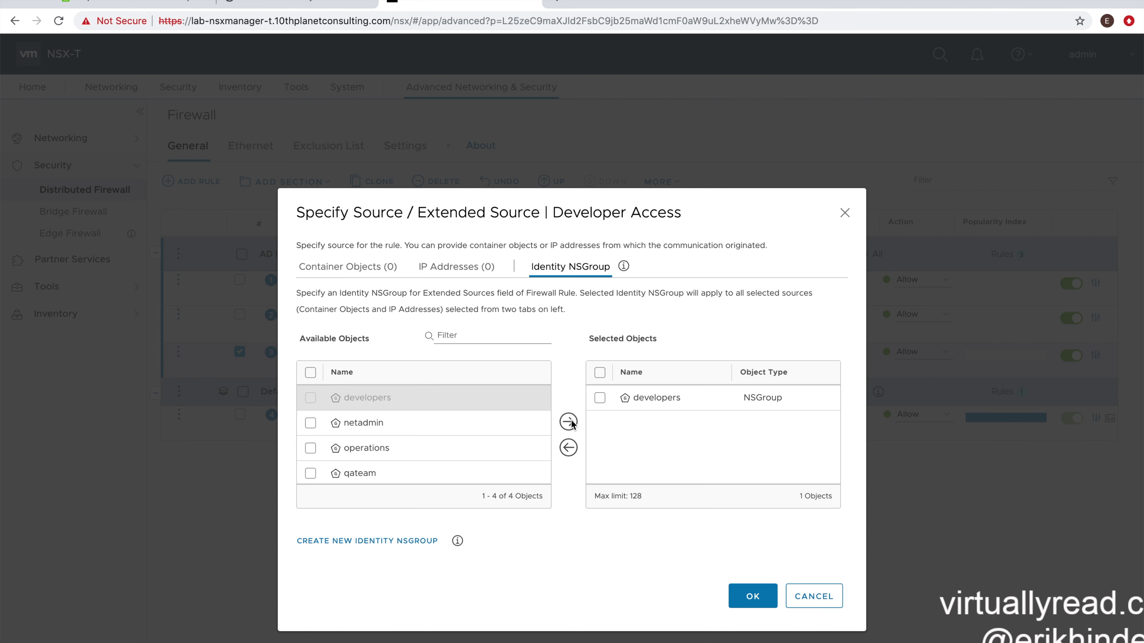
click(753, 598)
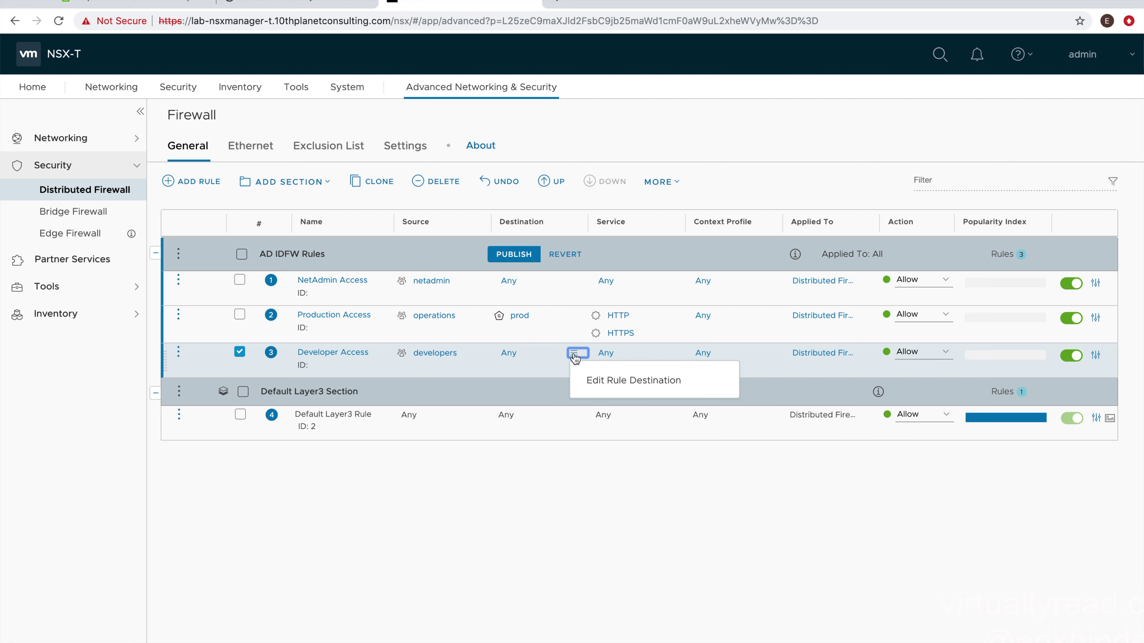
Set the destination of the Developer Access rule to the NSGroup nonprod.
click(585, 380)
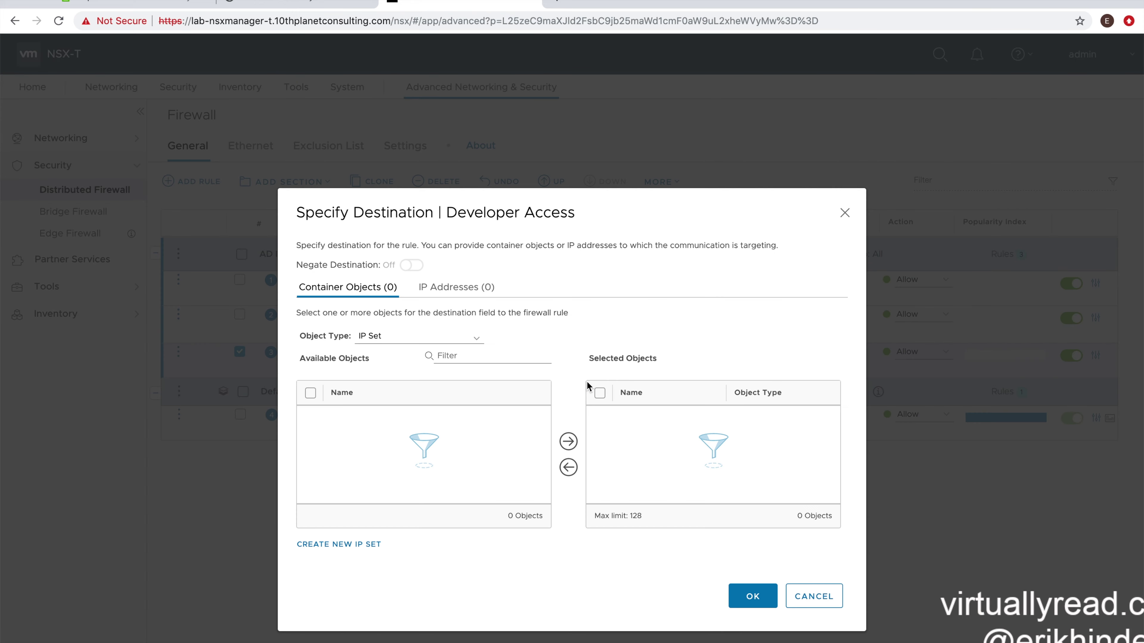
click(476, 337)
click(405, 371)
click(311, 419)
click(568, 442)
click(750, 596)
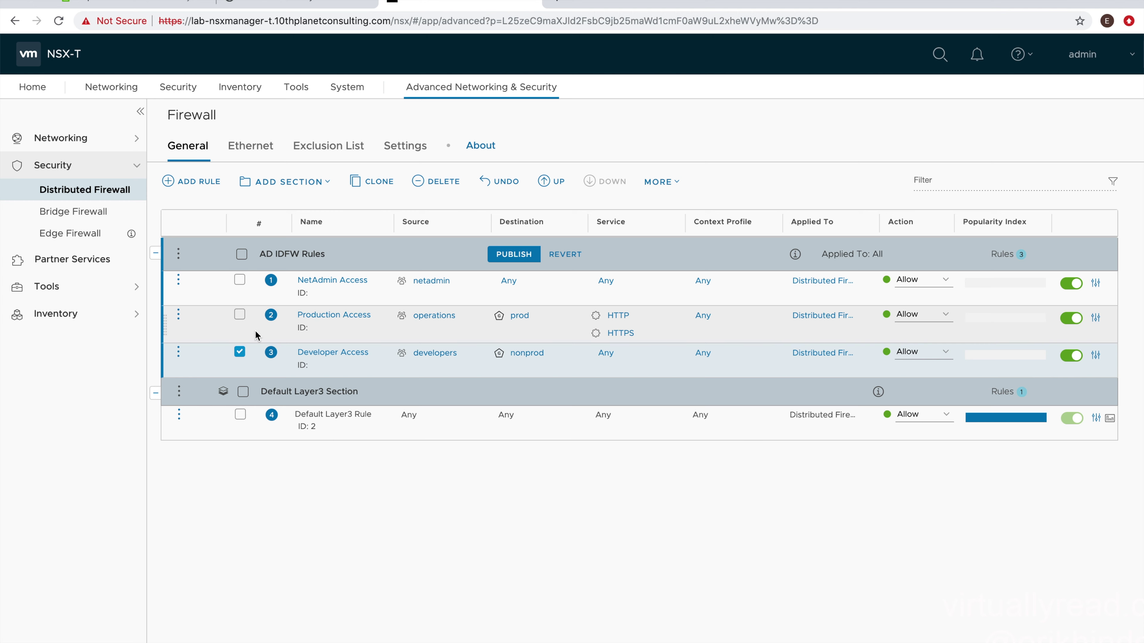
click(239, 352)
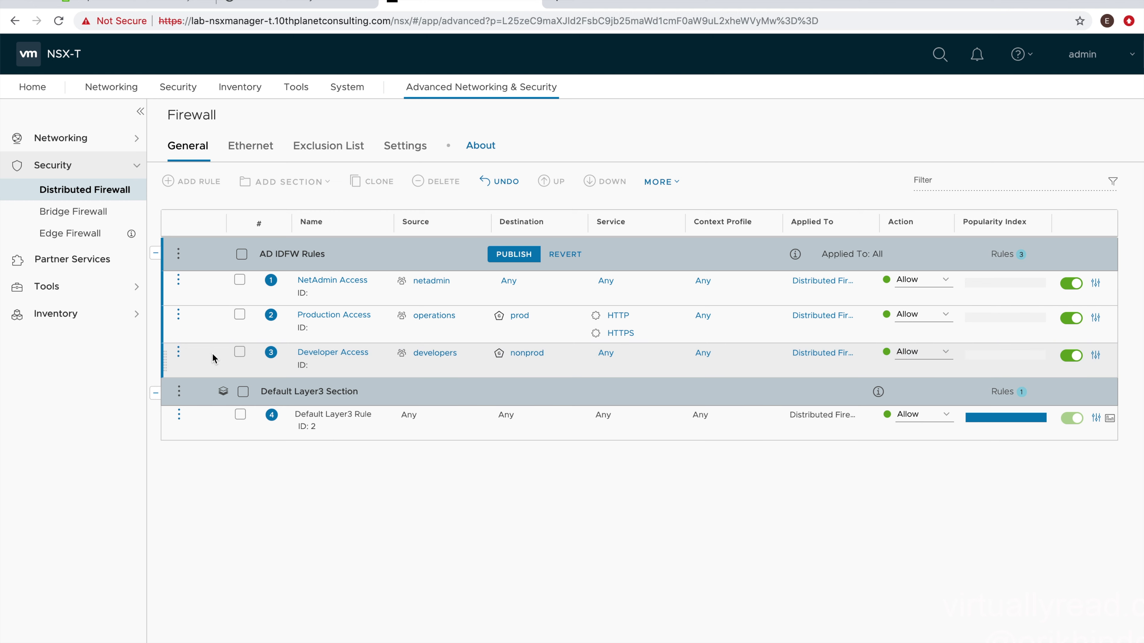
click(178, 352)
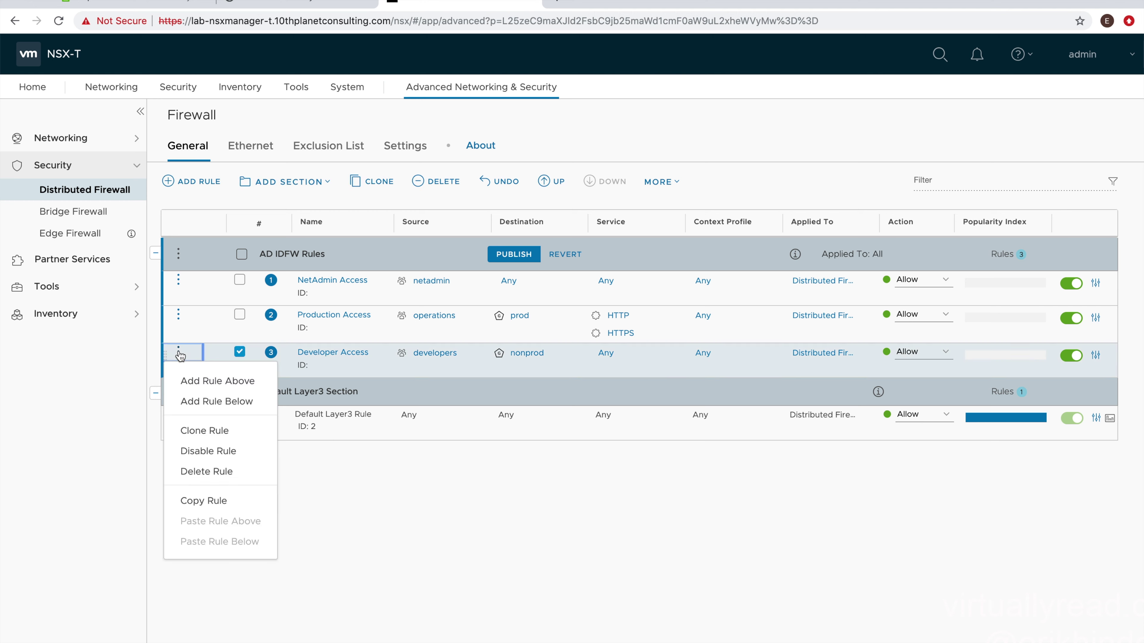
click(192, 401)
click(321, 385)
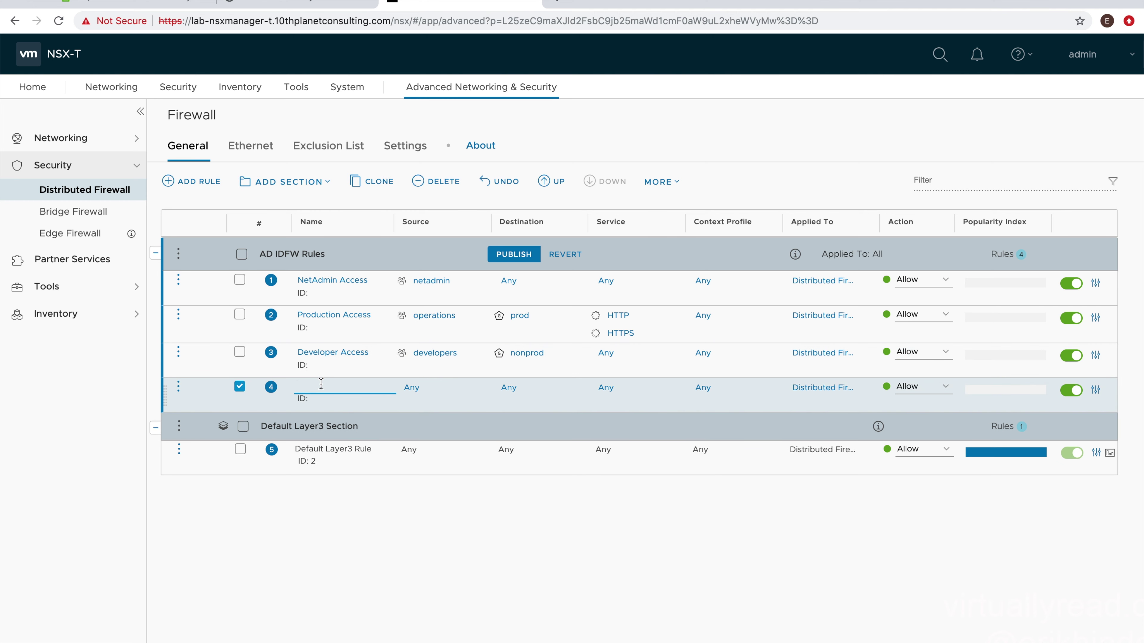
text(A)
click(178, 390)
click(175, 390)
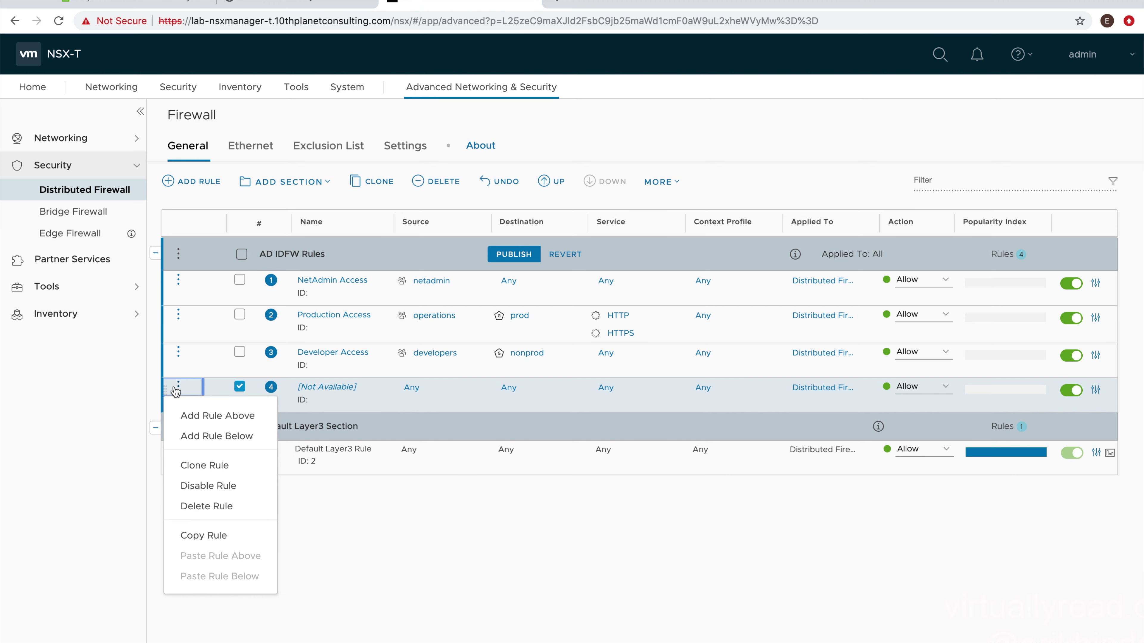
click(200, 506)
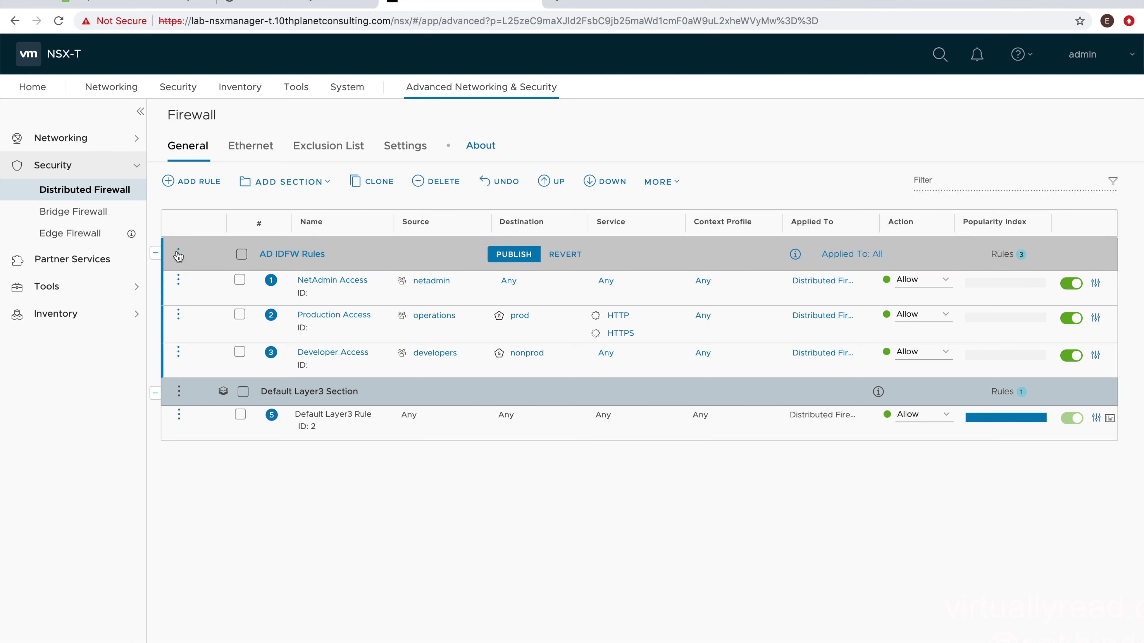
Collapse the AD IDFW Rules section and publish it.
click(155, 255)
click(180, 257)
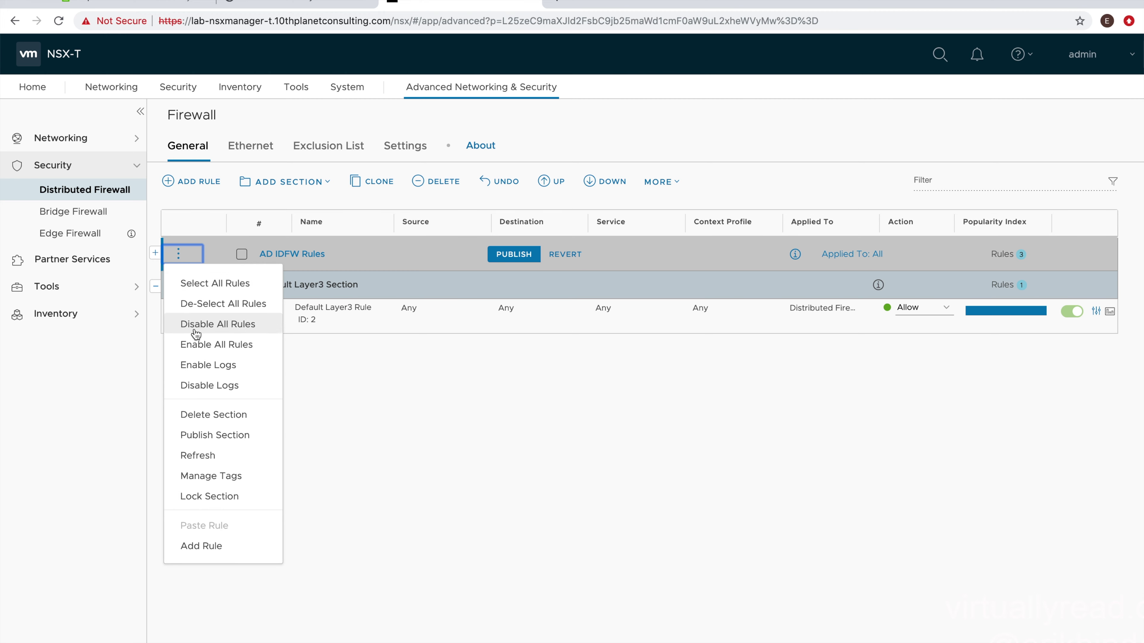
click(201, 435)
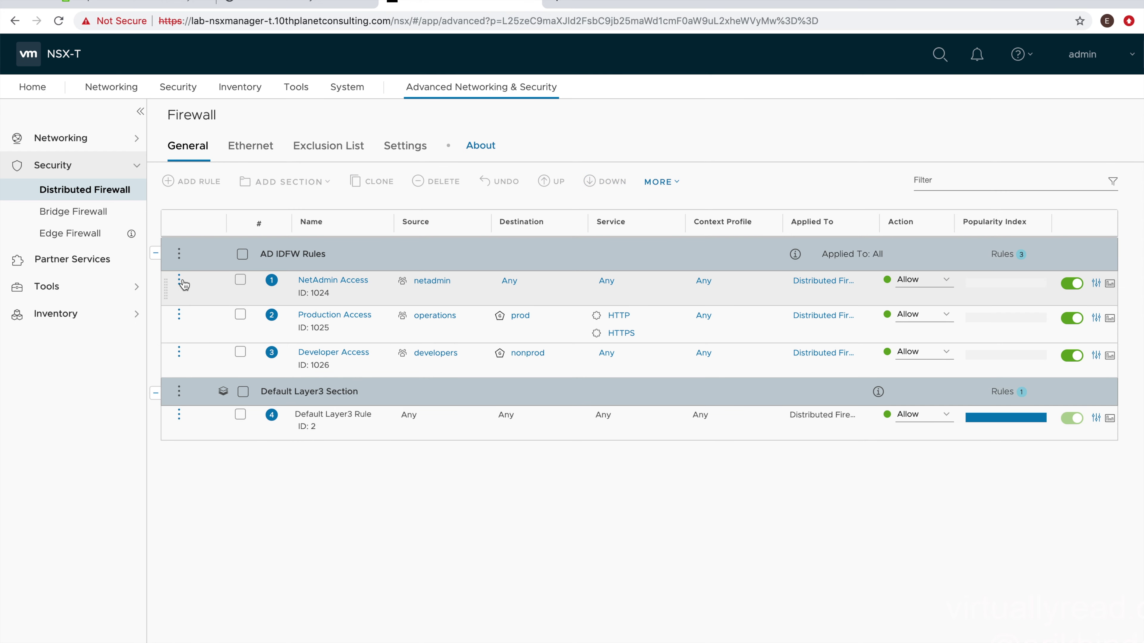
Add a section named App to App above the Default Layer3 Section, applied to the logical switch ls-servers.
click(179, 391)
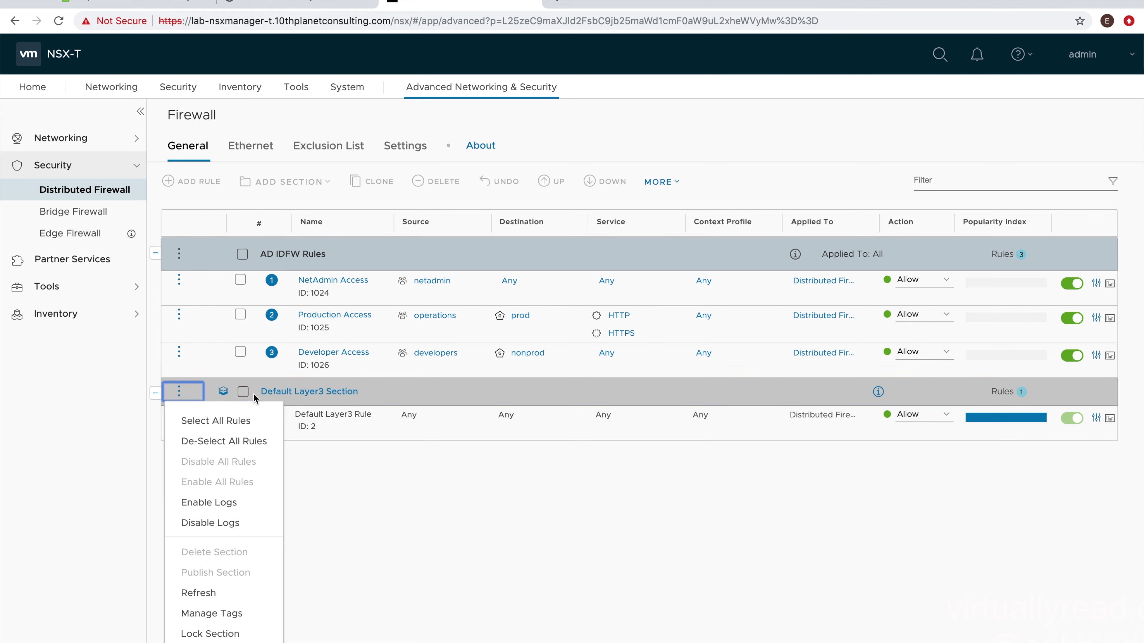
click(243, 392)
click(330, 182)
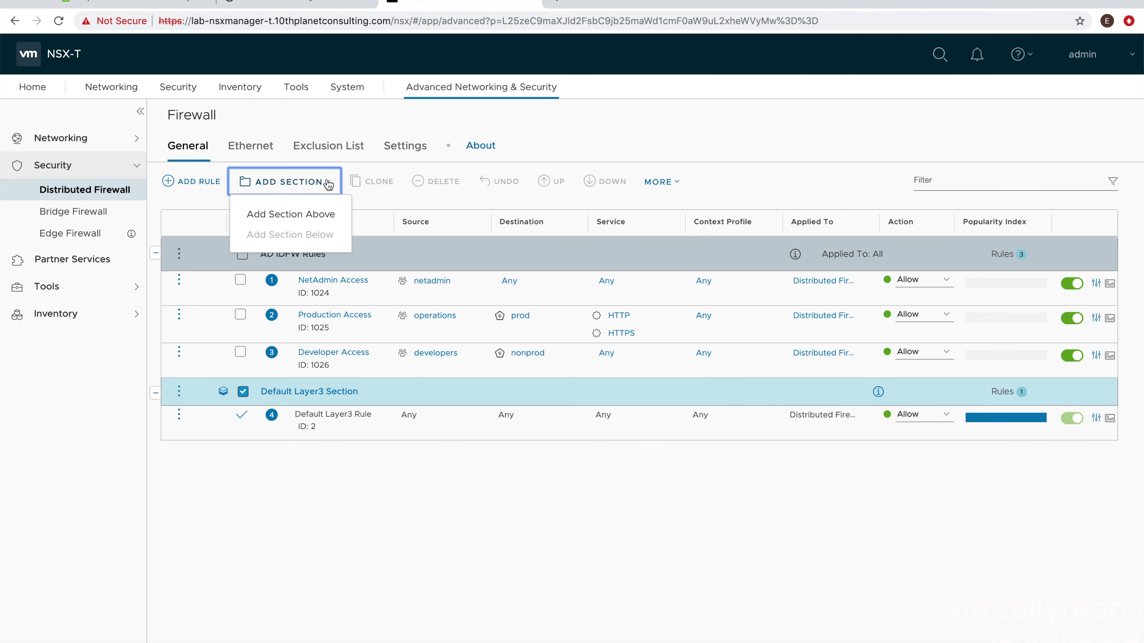
click(289, 216)
text(App to App)
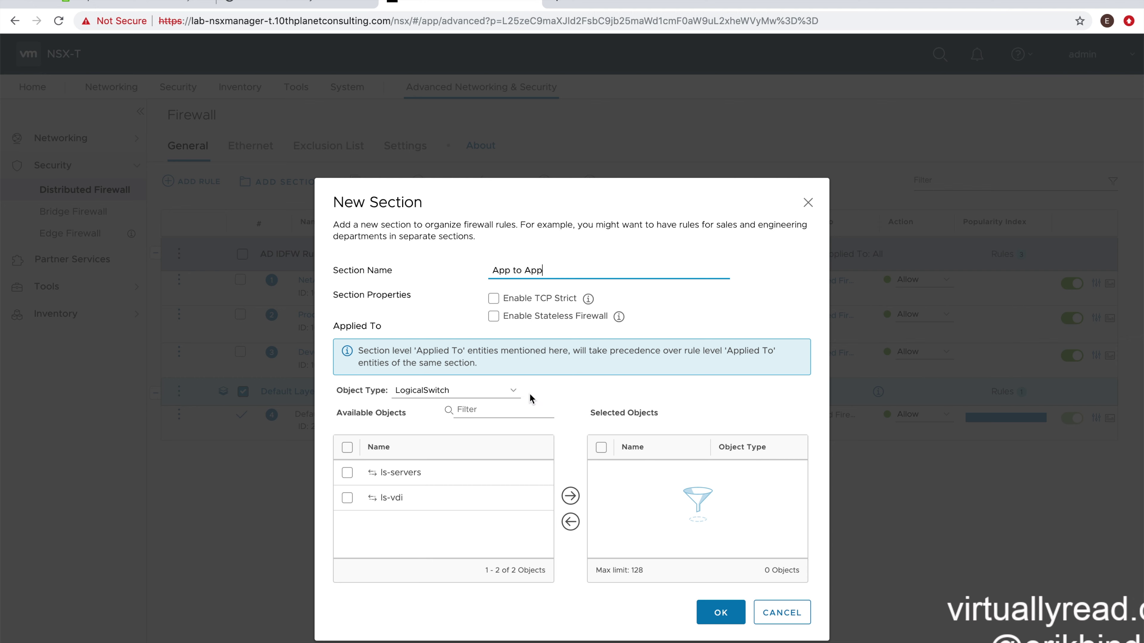
click(347, 472)
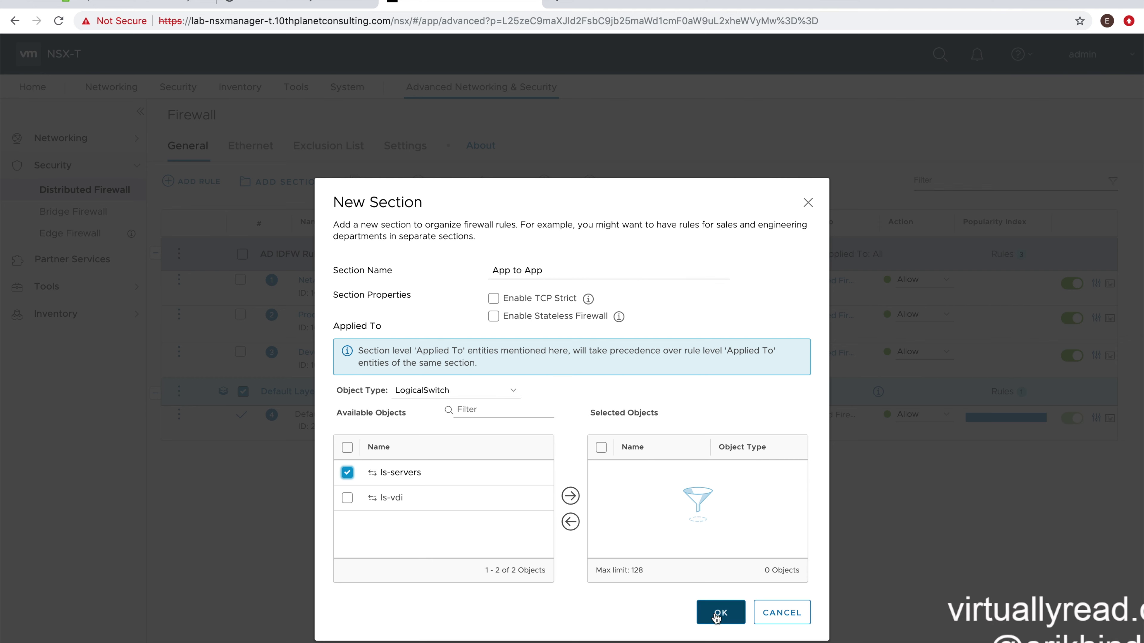
click(570, 496)
click(720, 614)
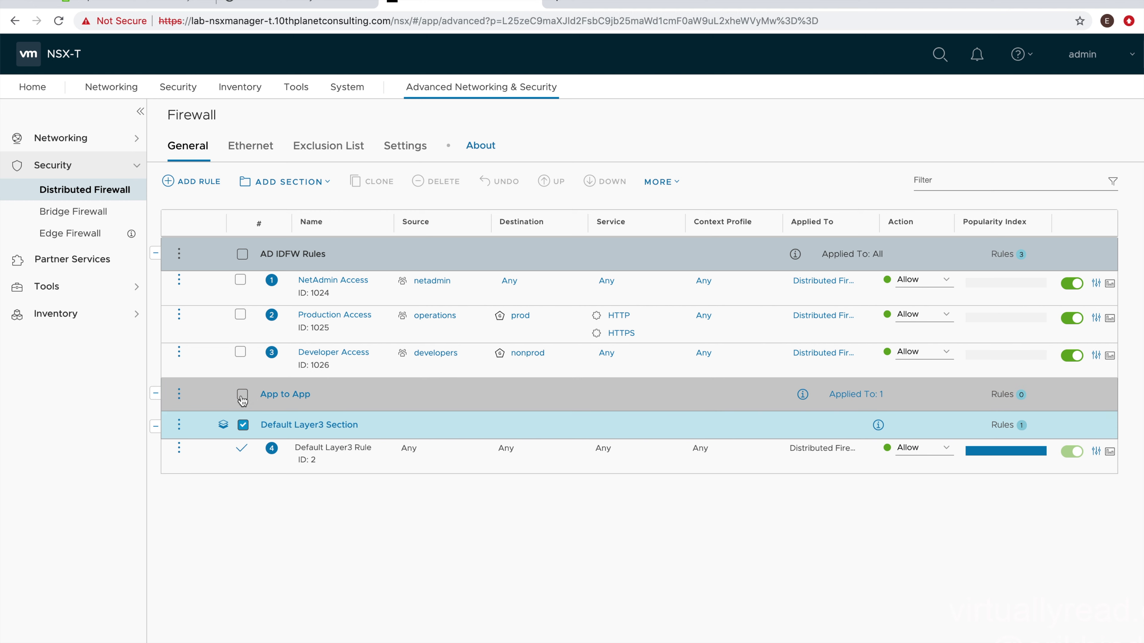
Add a rule to the App to App section and name it Production to Production Access.
click(180, 395)
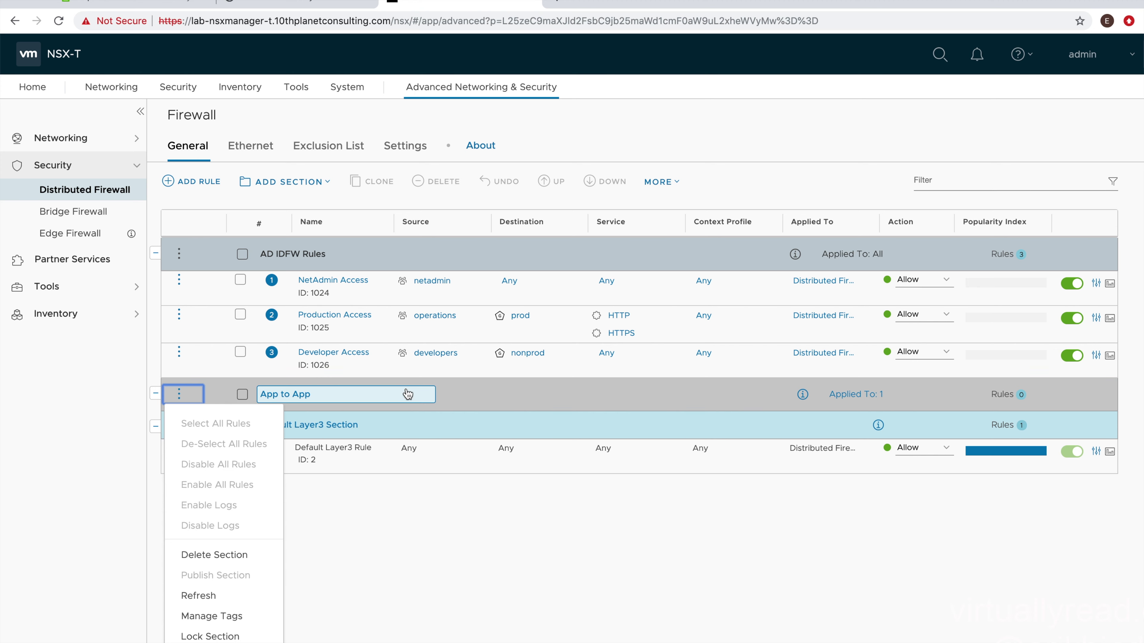
click(406, 390)
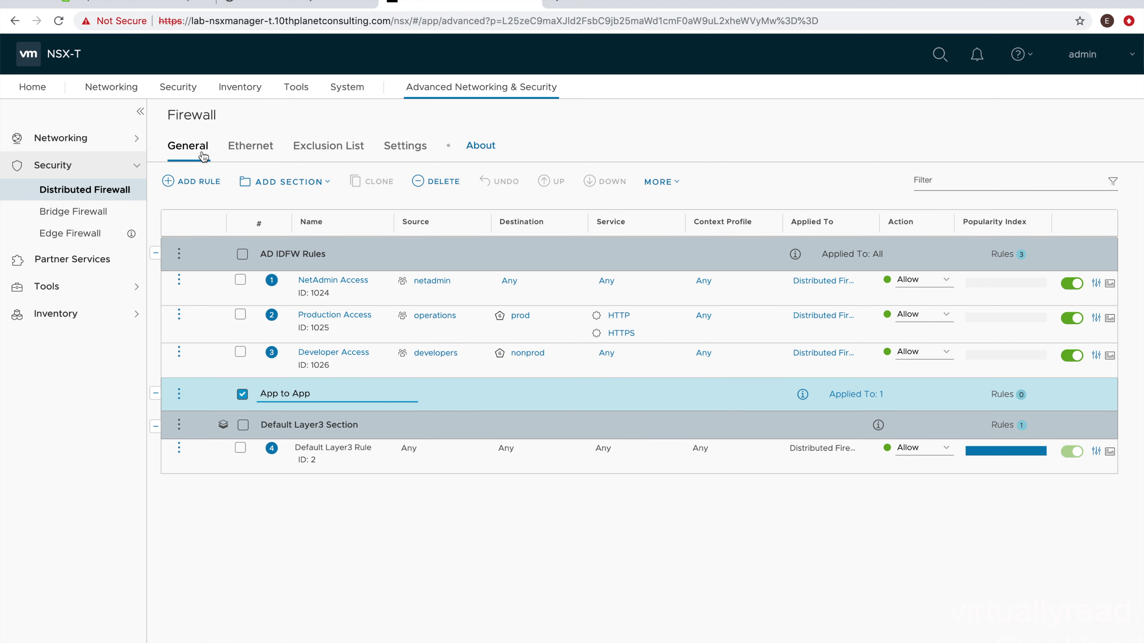
click(192, 181)
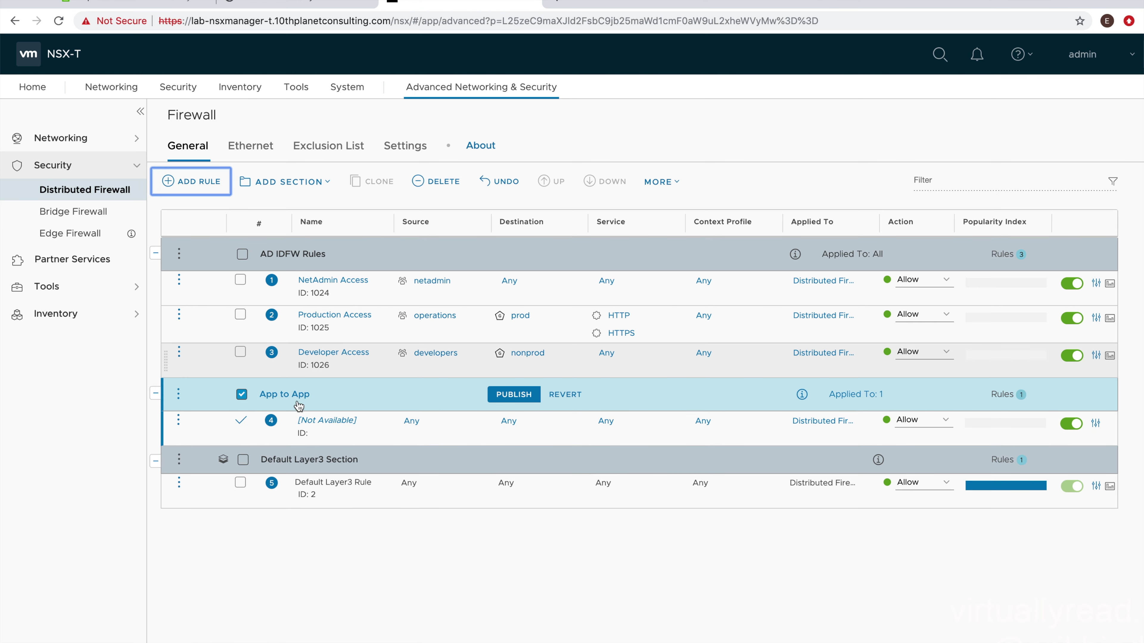
click(333, 419)
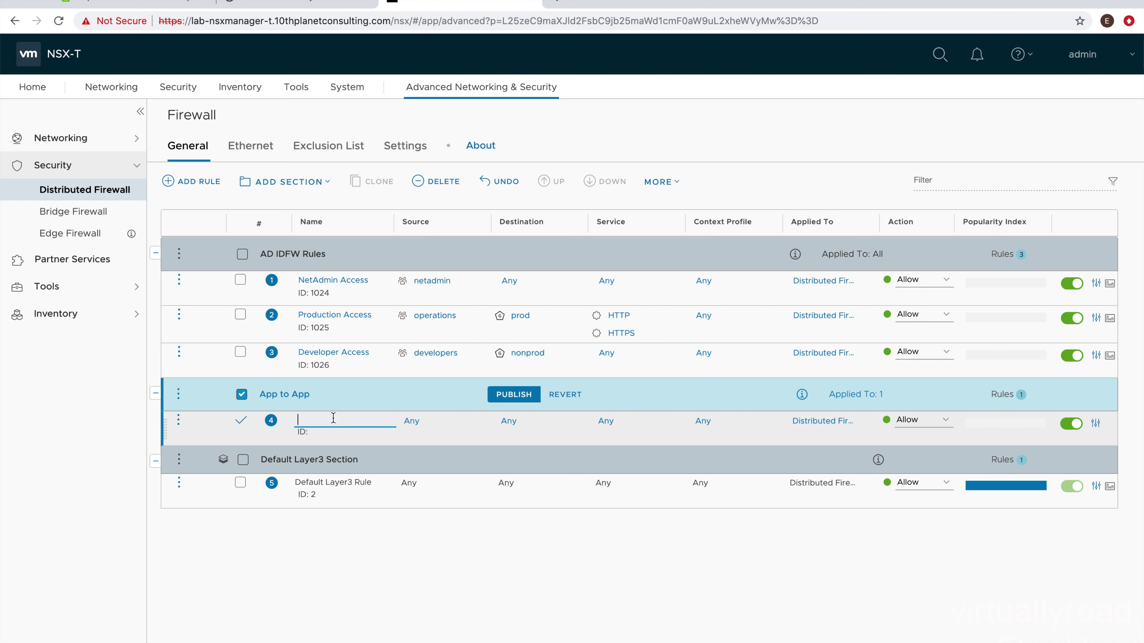
text(Production)
text(to Production)
text( Access)
click(477, 422)
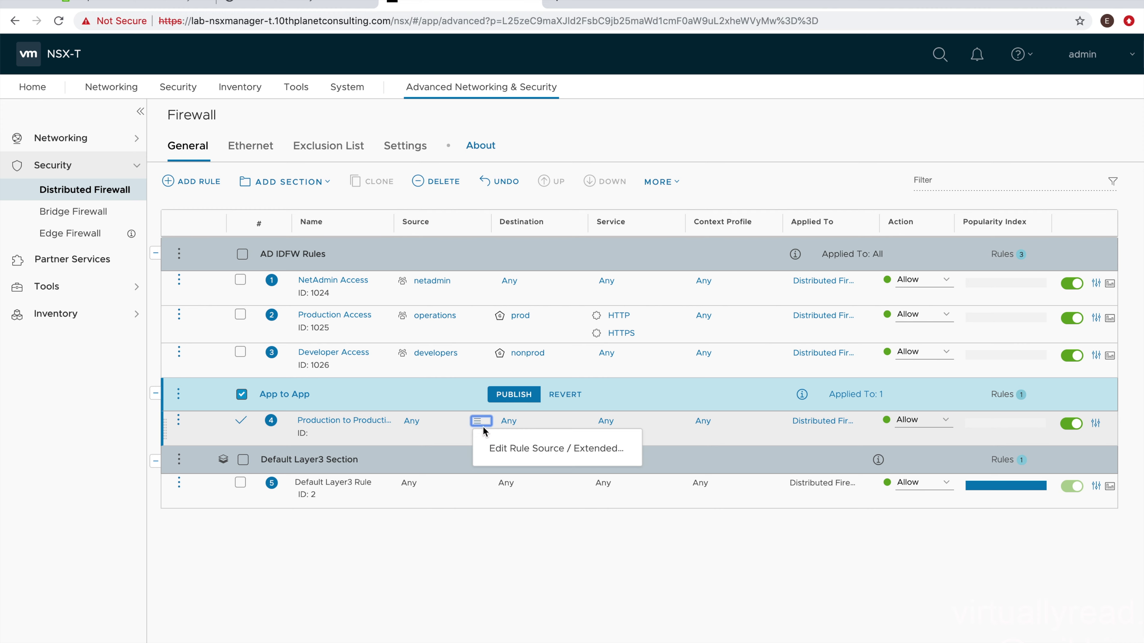
click(477, 423)
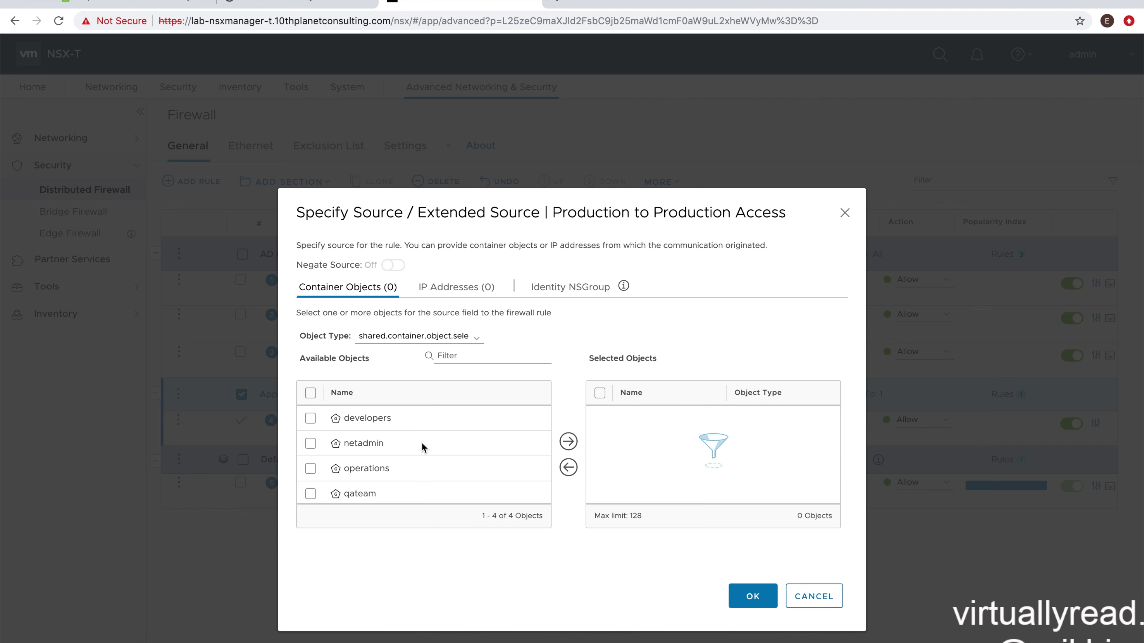
scroll(422, 443, down, 1)
click(476, 337)
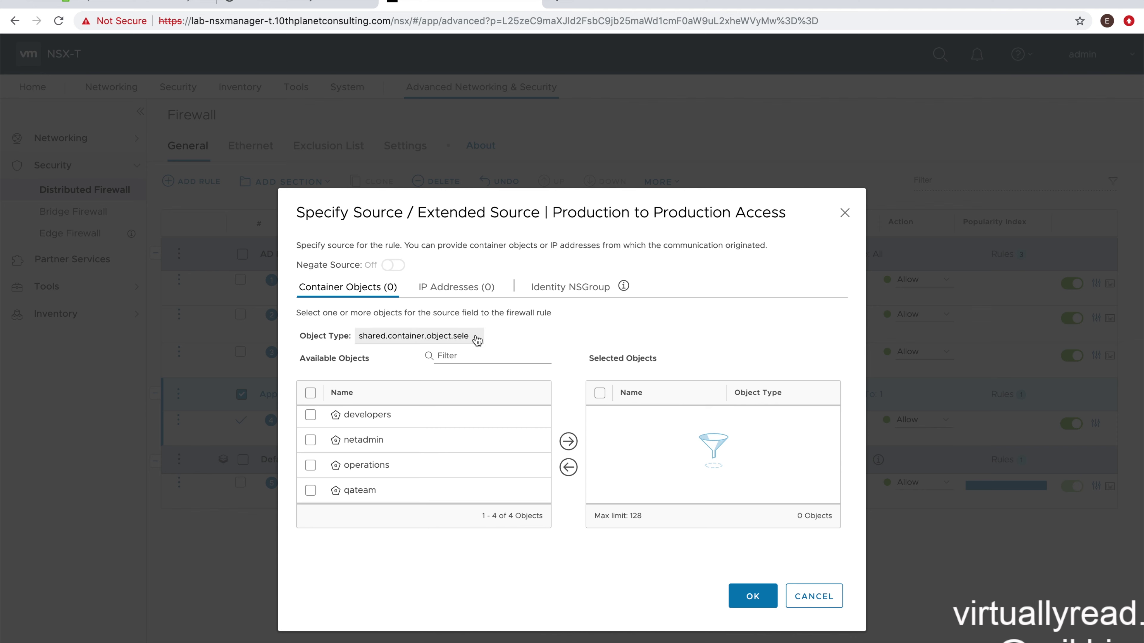
click(463, 302)
click(454, 288)
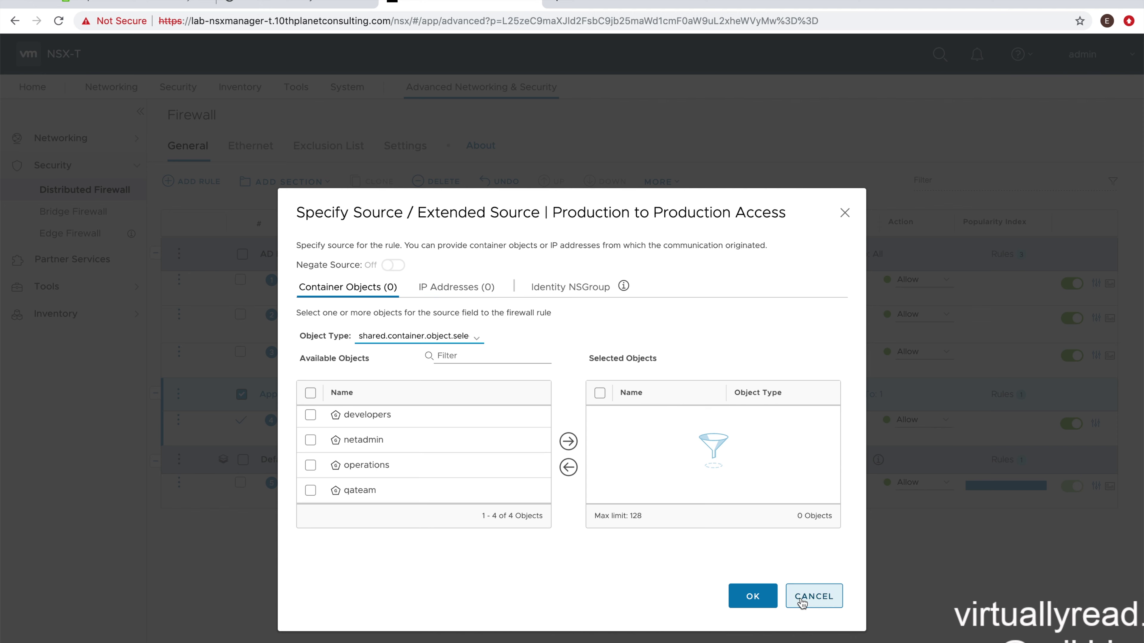
click(810, 597)
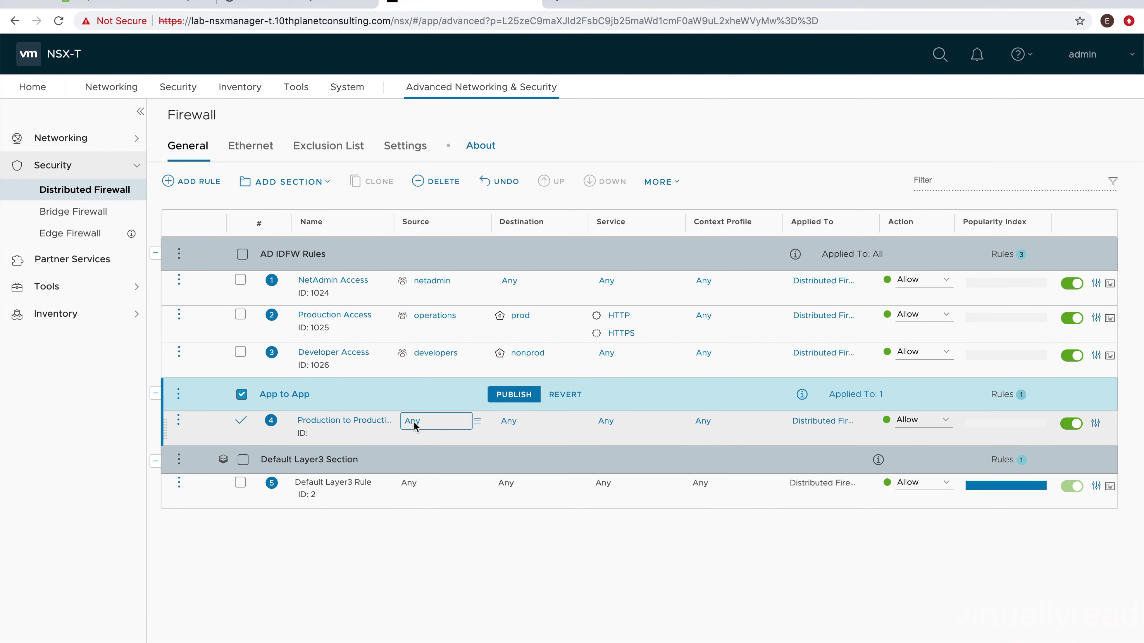
Set the source of the Production to Production Access rule to the NSGroup prod.
click(478, 422)
click(498, 448)
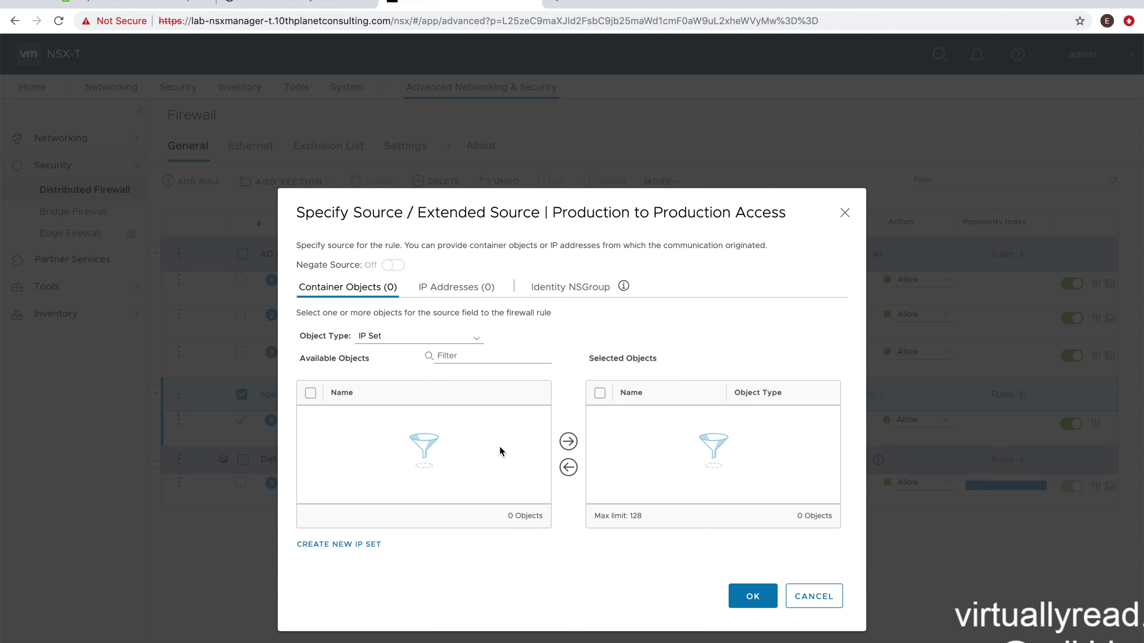
click(482, 342)
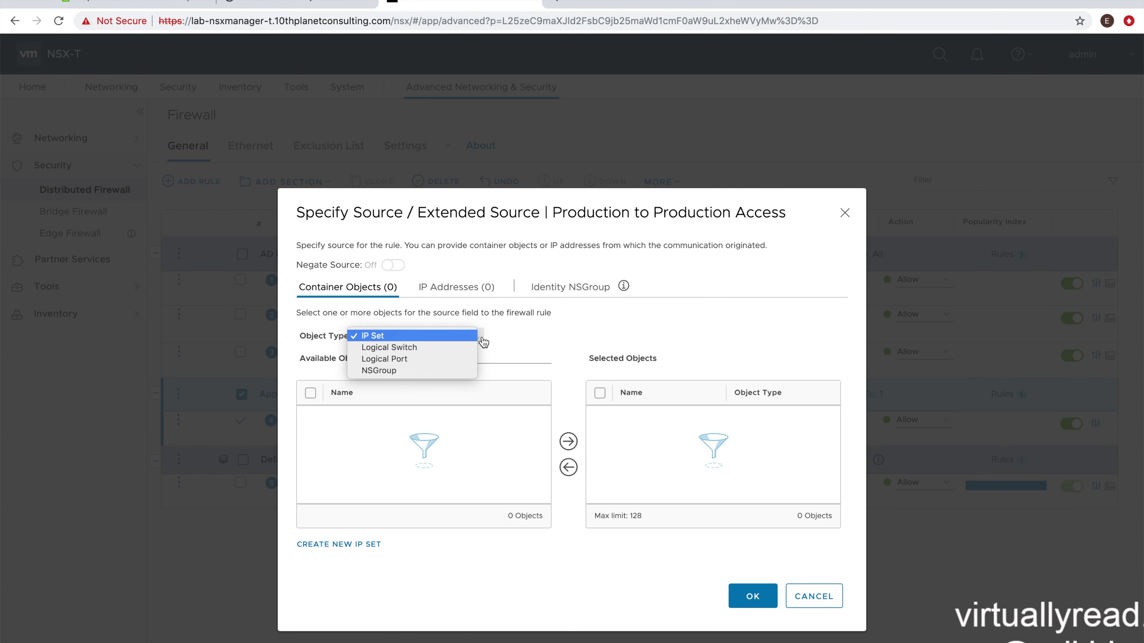
click(405, 370)
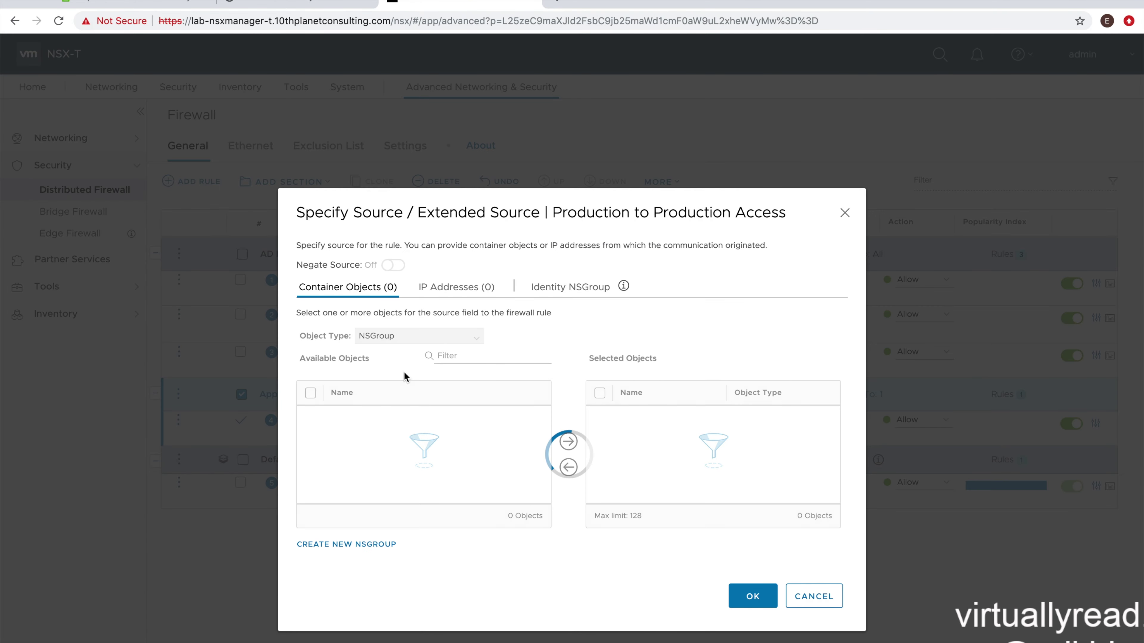
click(310, 443)
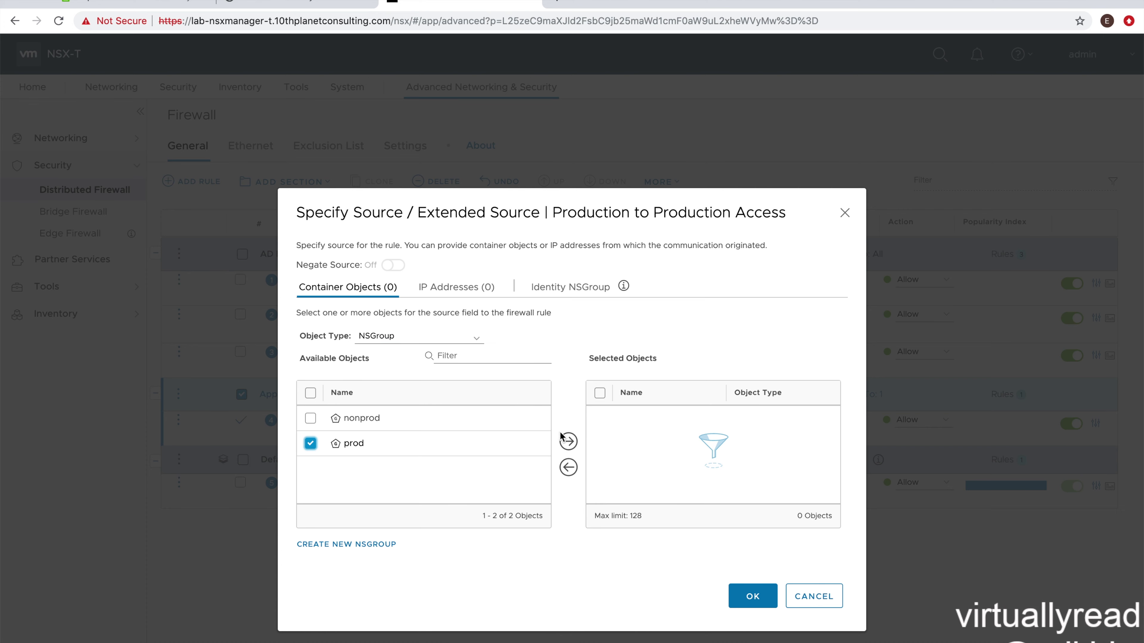
click(568, 442)
click(755, 597)
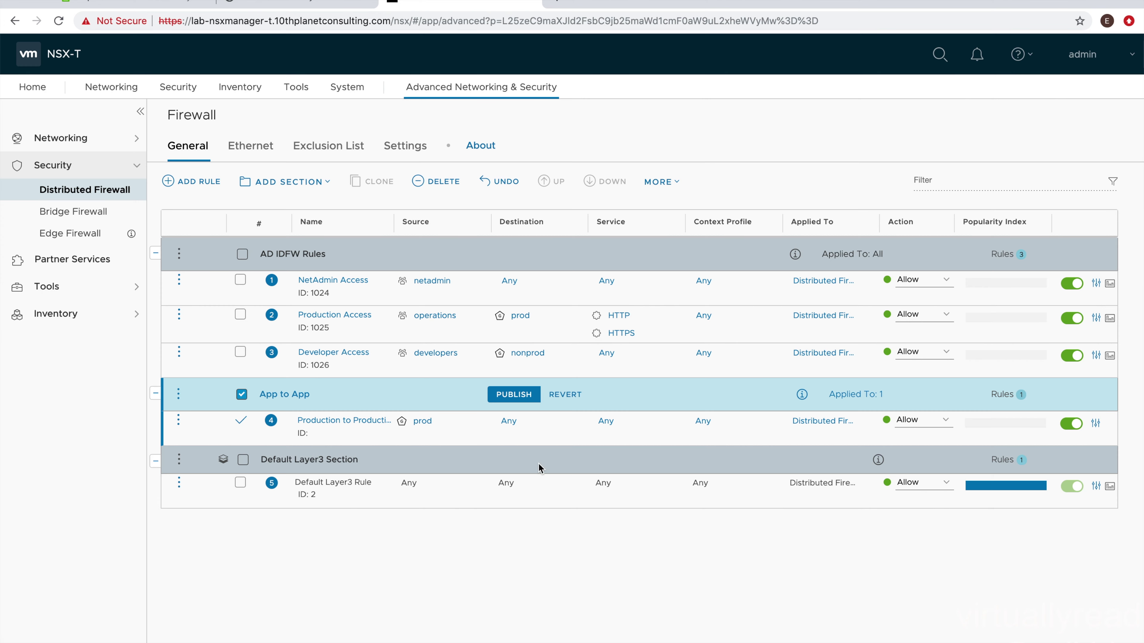
Set the destination of the Production to Production Access rule to the NSGroup prod.
click(577, 422)
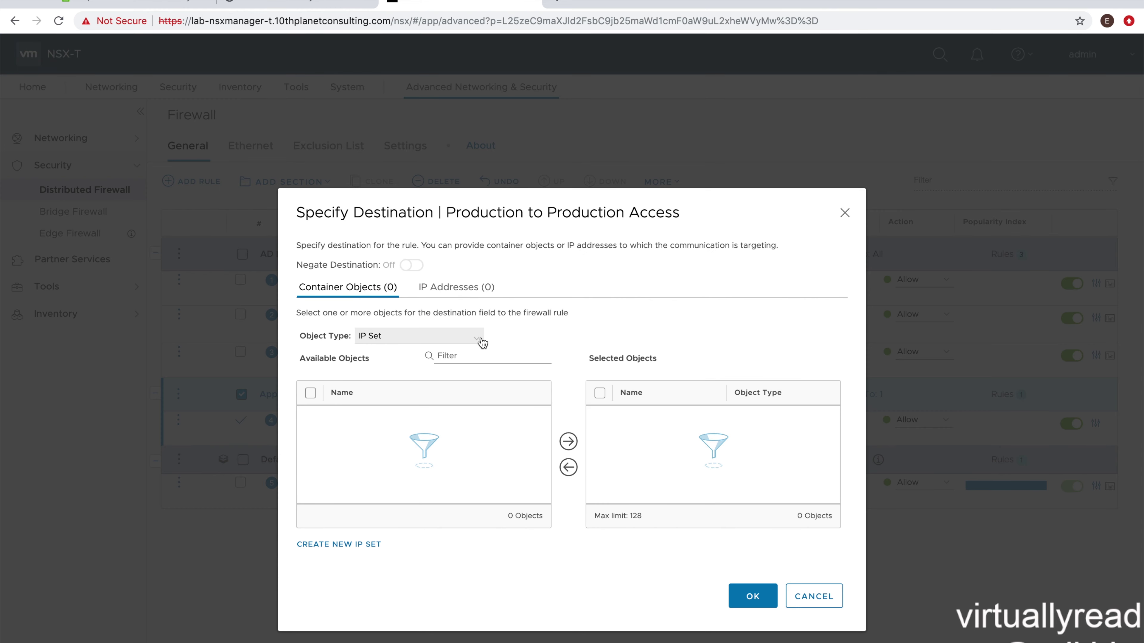
click(478, 338)
click(407, 371)
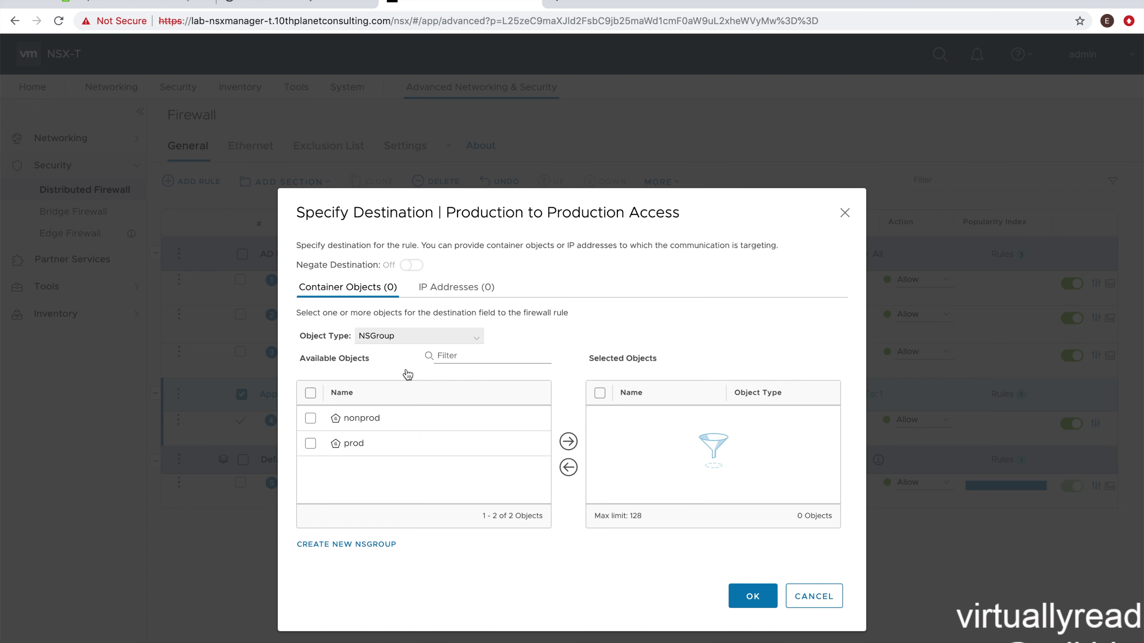
click(311, 444)
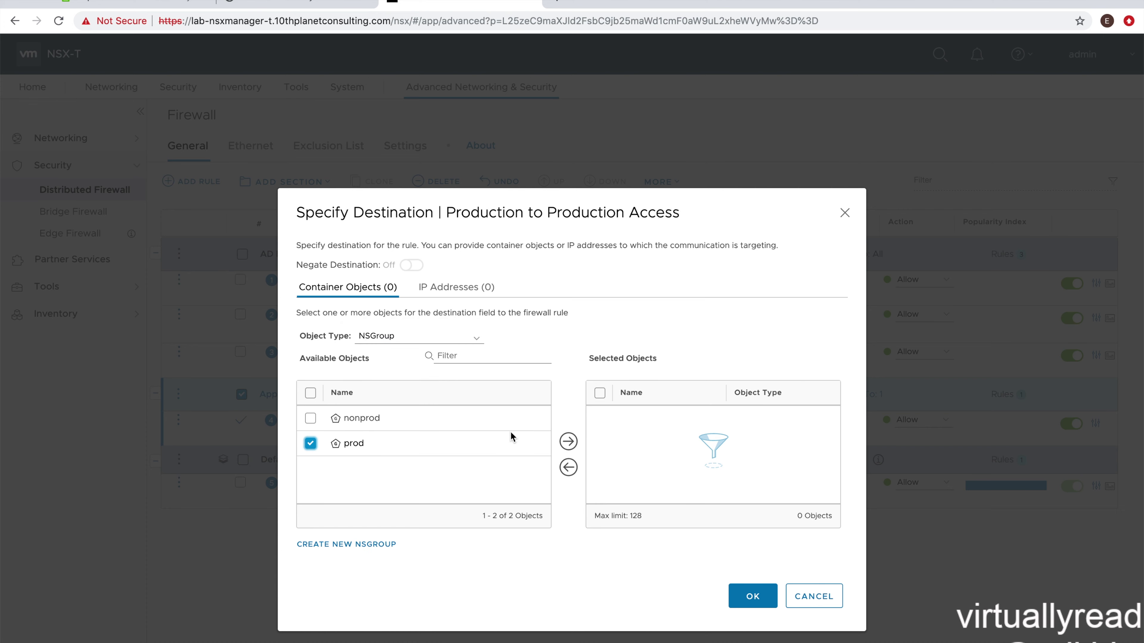
click(568, 441)
click(752, 596)
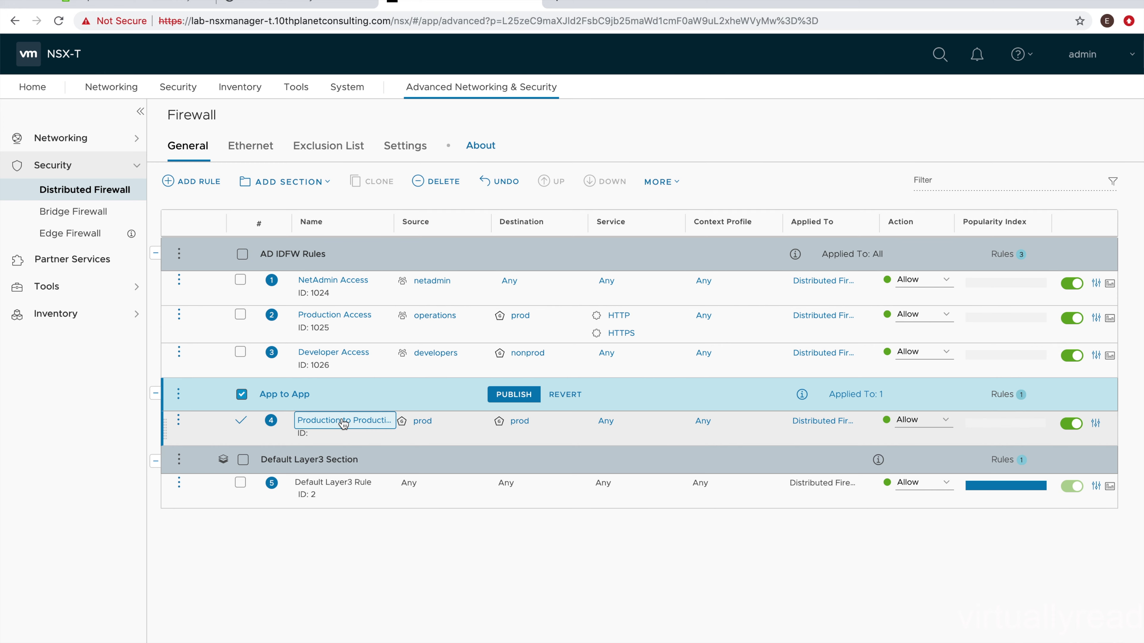
Add a rule below Production to Production Access and name it NonProduction to NonProduction.
click(179, 423)
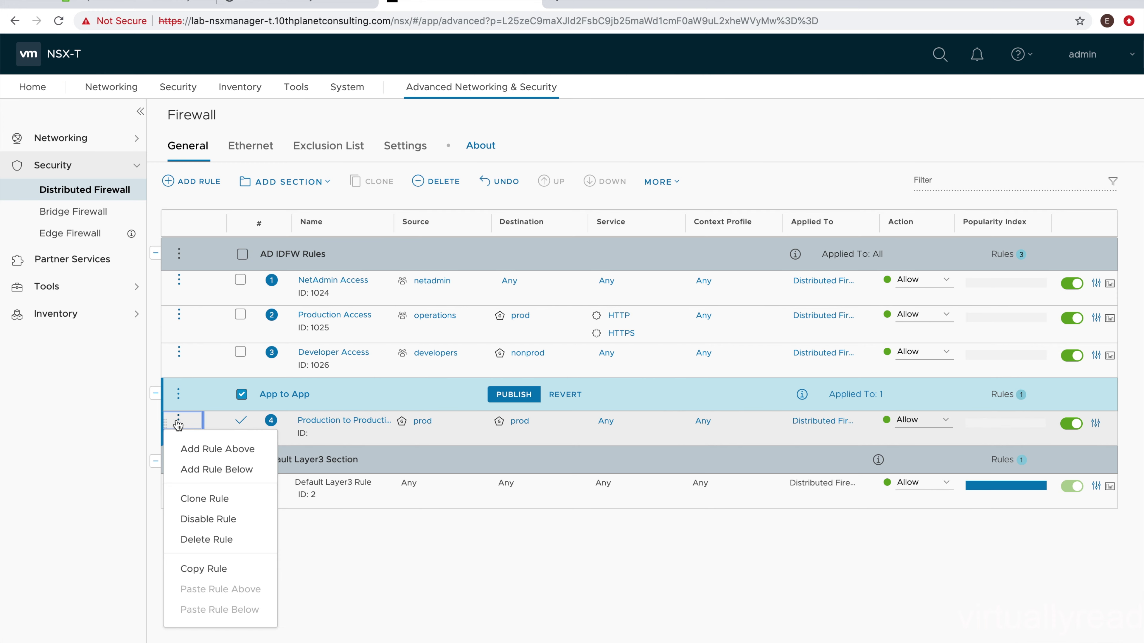
click(196, 469)
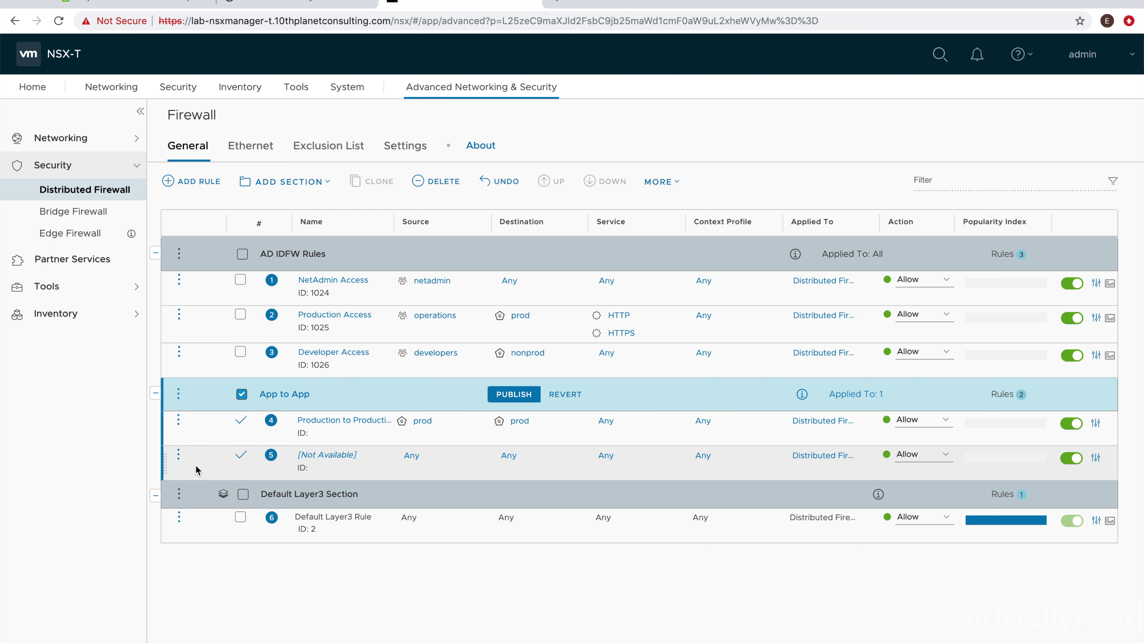
click(318, 454)
text(N)
text(onProduction to No)
text(nProduction)
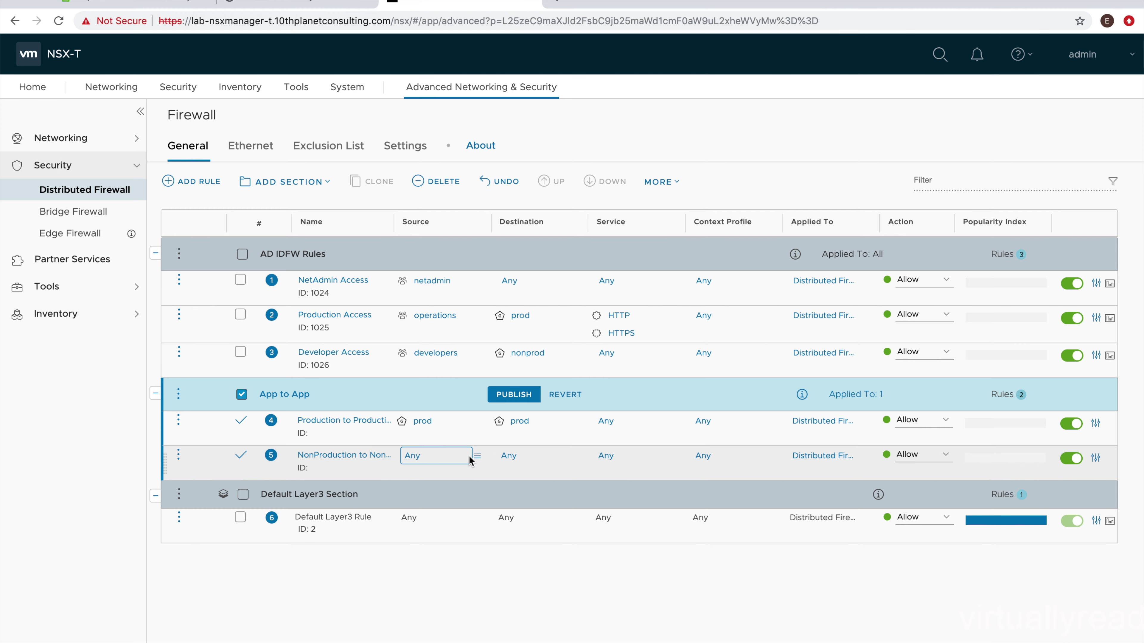
Set the source of the NonProduction to NonProduction rule to the NSGroup nonprod.
click(479, 456)
click(497, 479)
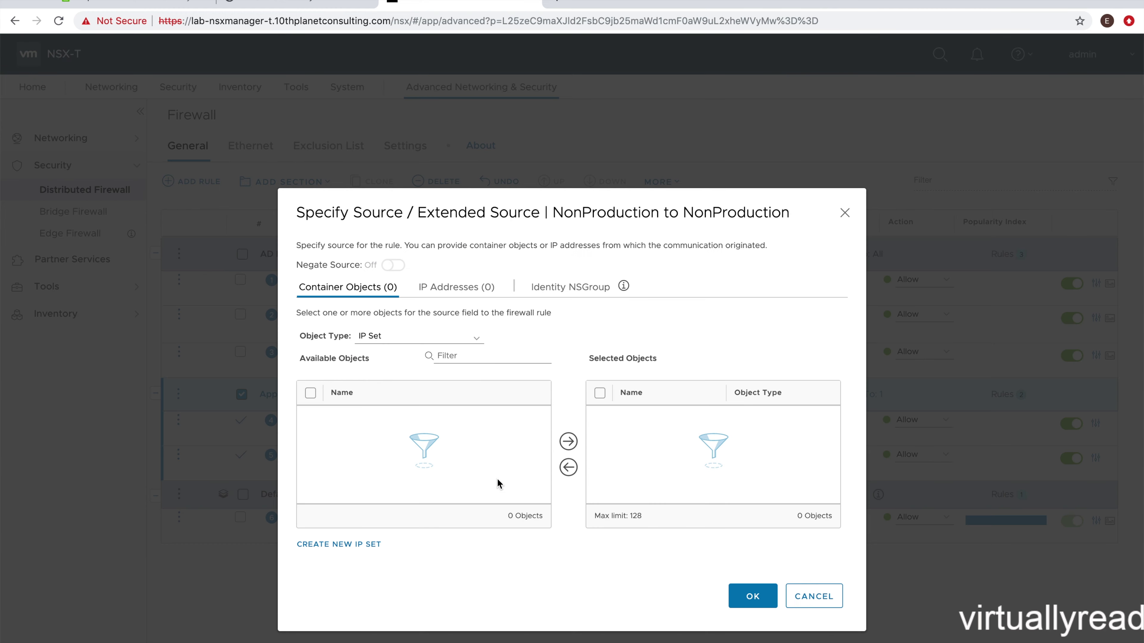
click(483, 338)
click(428, 373)
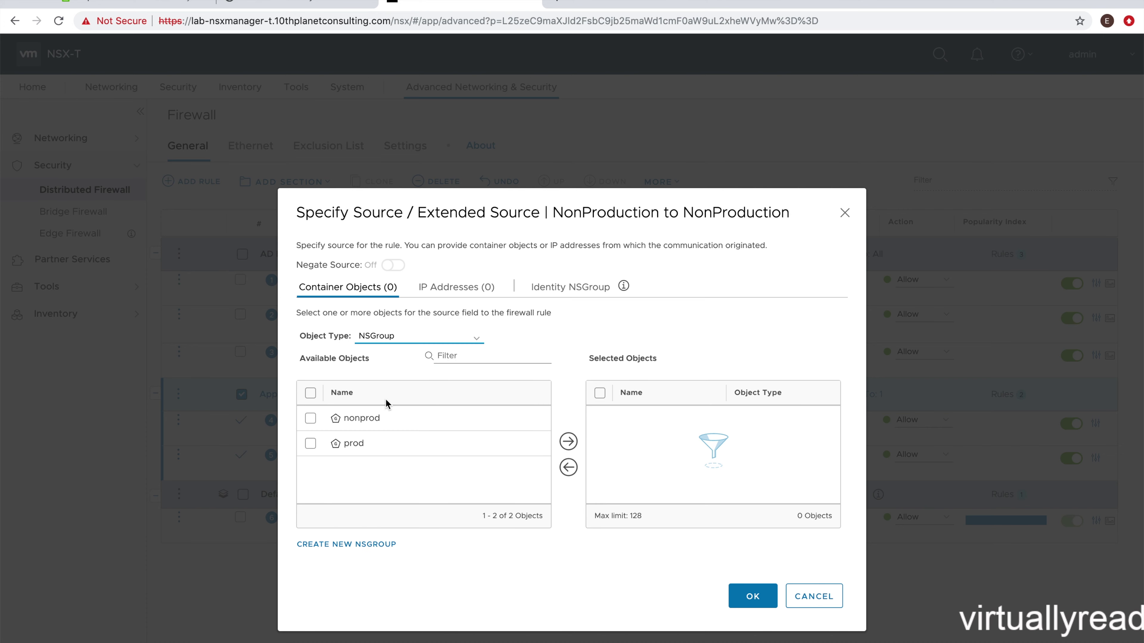
click(311, 418)
click(571, 441)
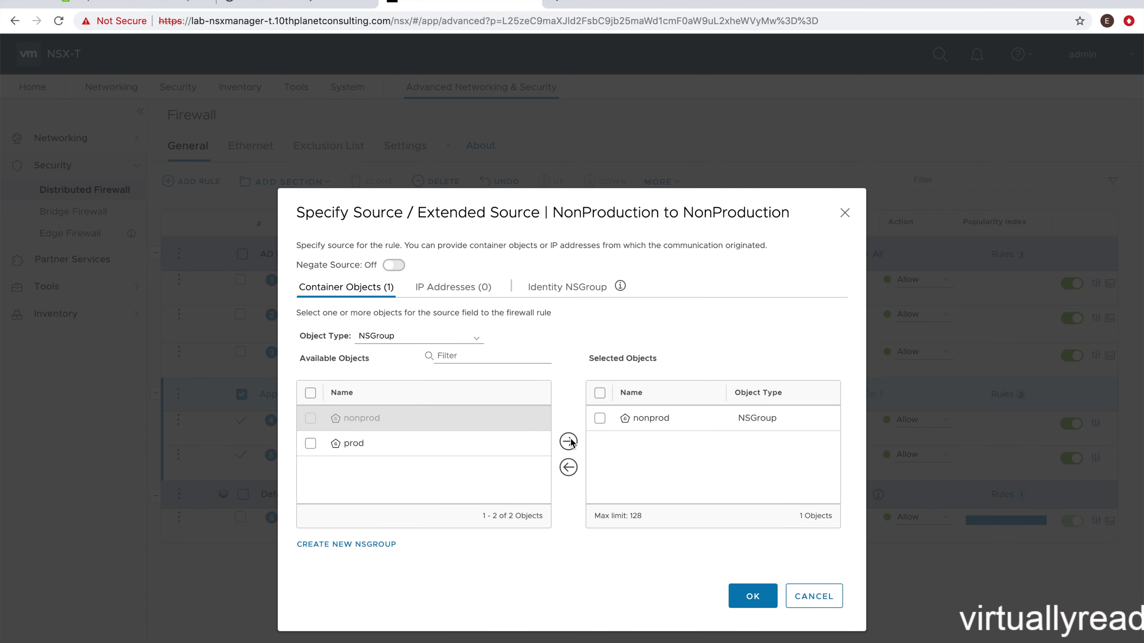
click(746, 593)
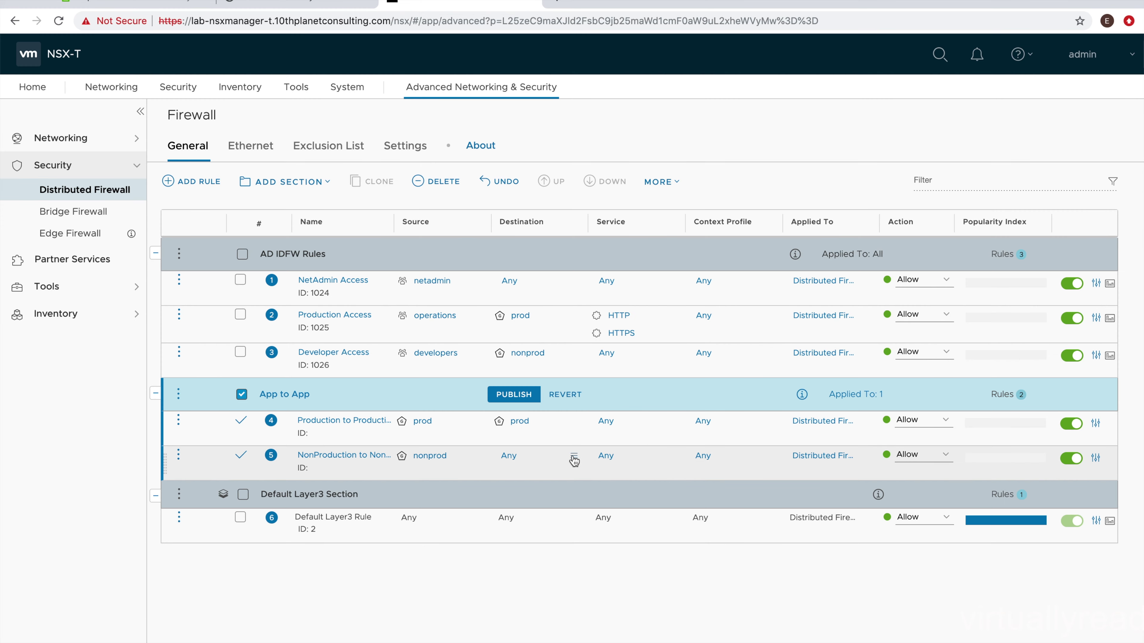
Set the destination of the NonProduction to NonProduction rule to the NSGroup nonprod.
click(583, 460)
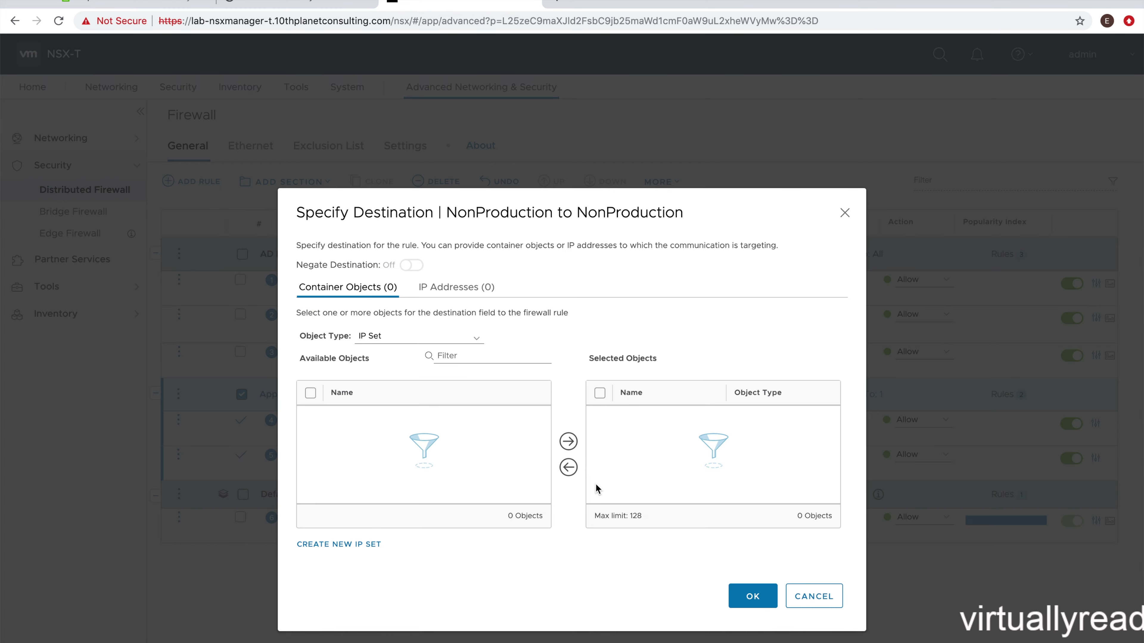
click(473, 337)
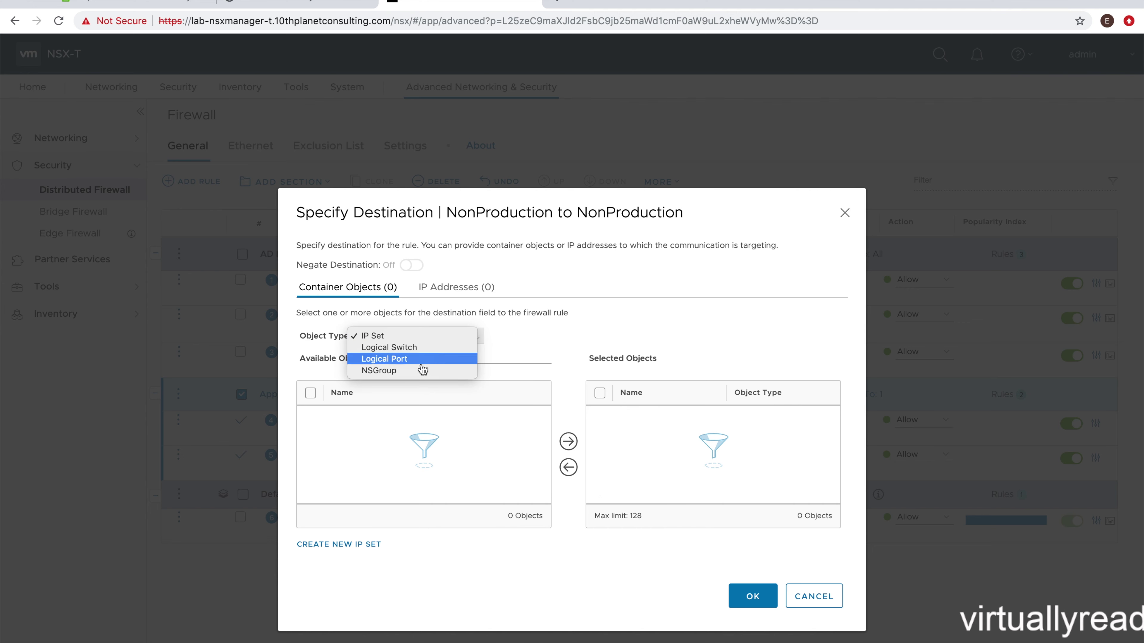
click(412, 370)
click(310, 418)
click(569, 440)
click(751, 602)
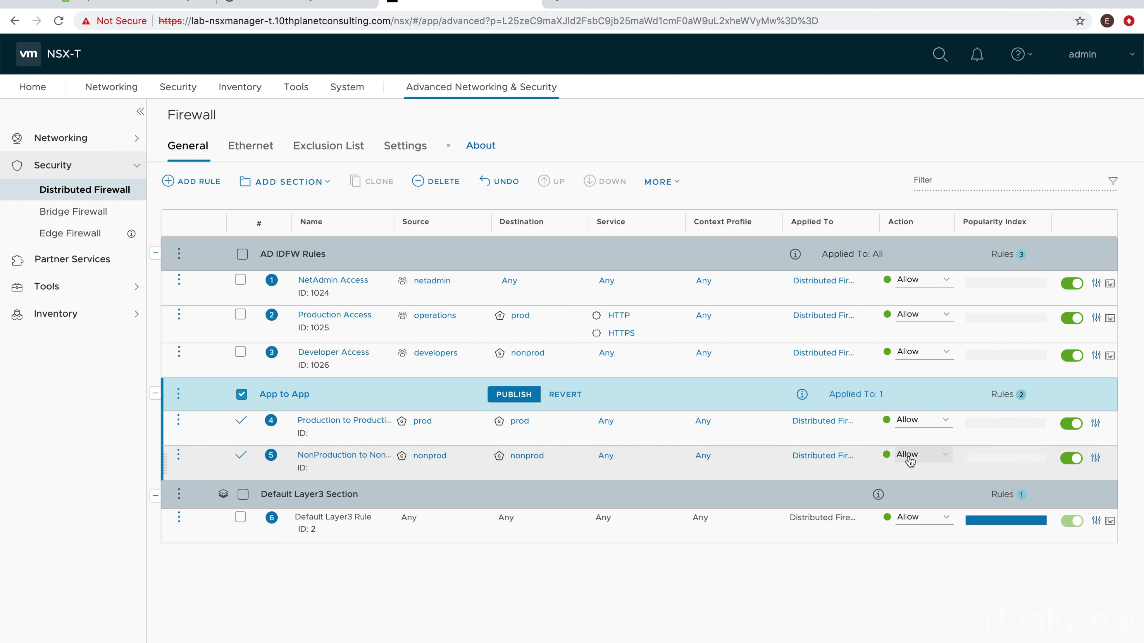
Add a rule below NonProduction to NonProduction and name it Block Interzone Traffic.
click(181, 459)
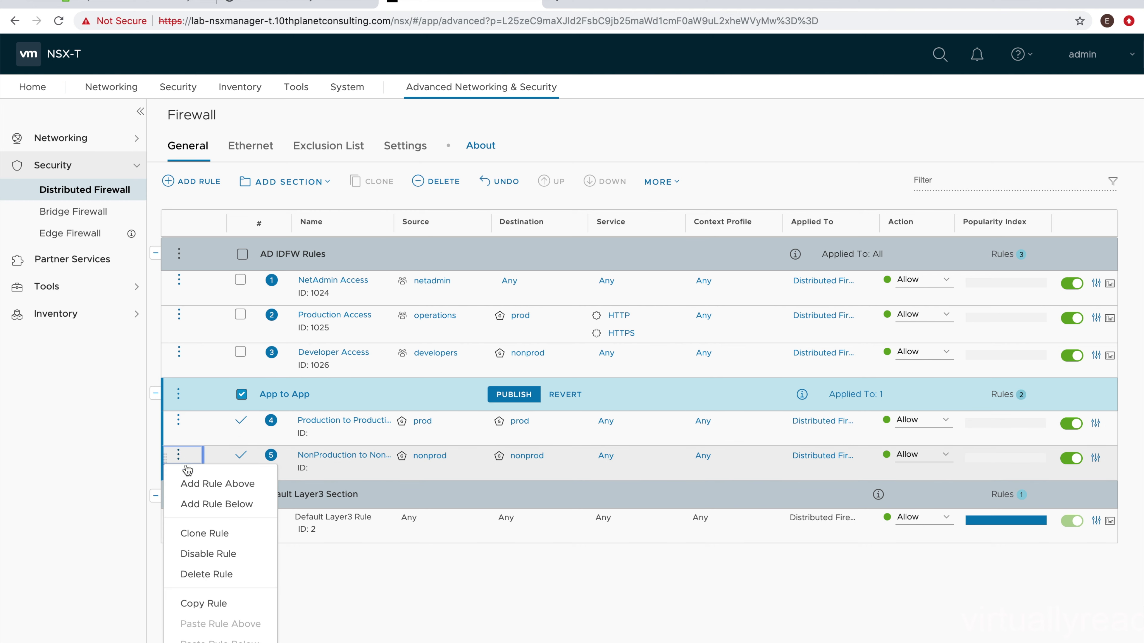
click(191, 503)
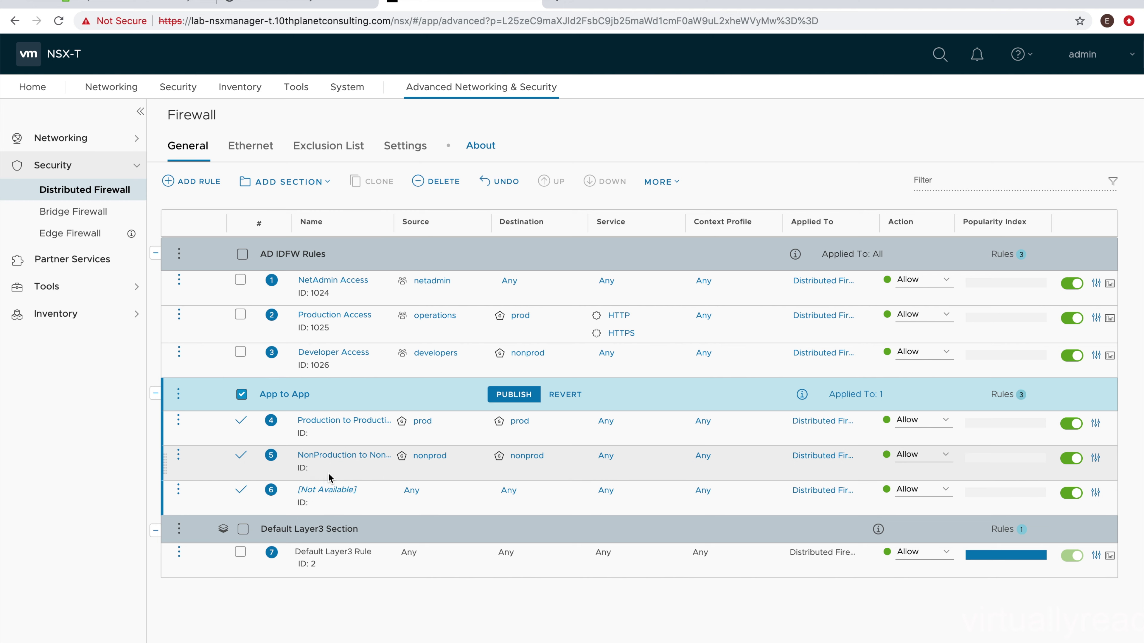
click(324, 486)
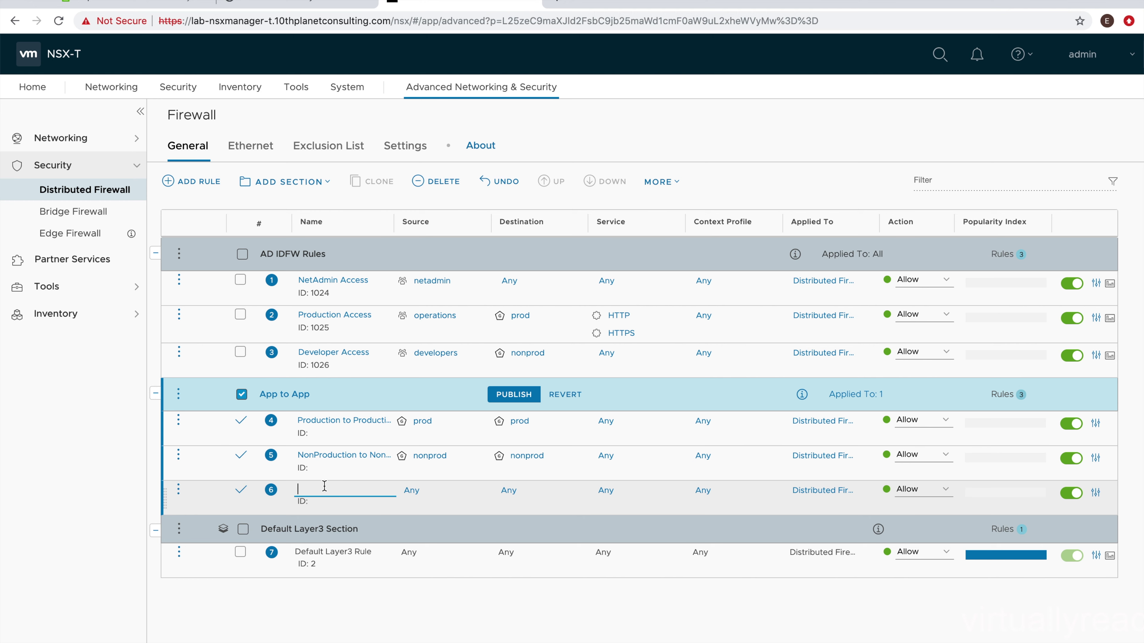
text(Block Interzone Traffic)
click(418, 496)
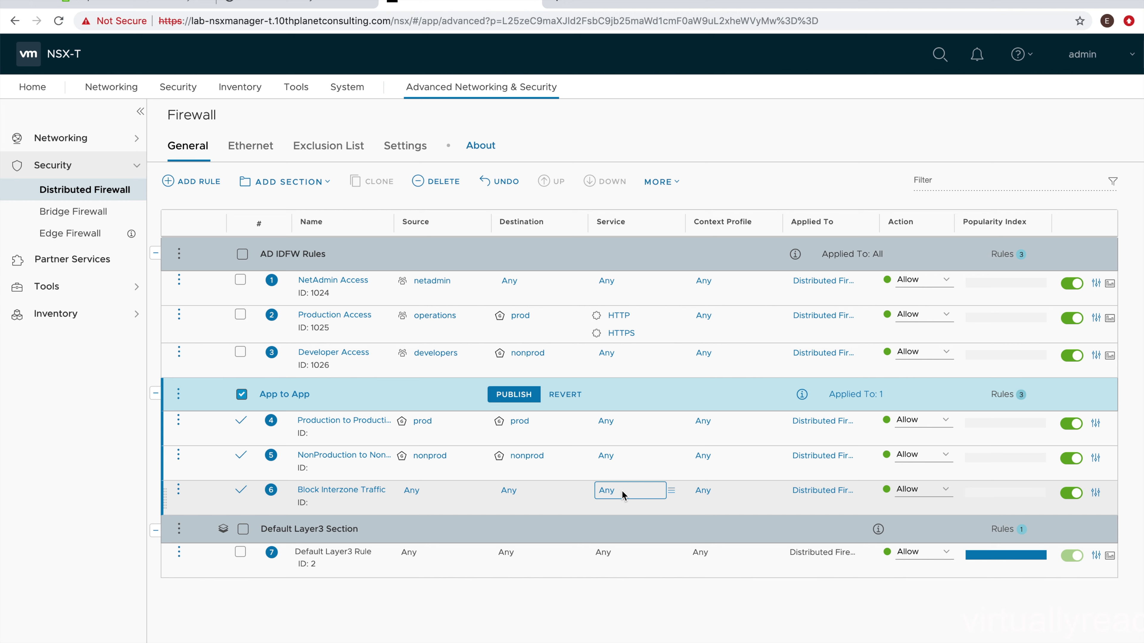
Set the action of the Block Interzone Traffic rule to Reject and publish the App to App section.
click(925, 495)
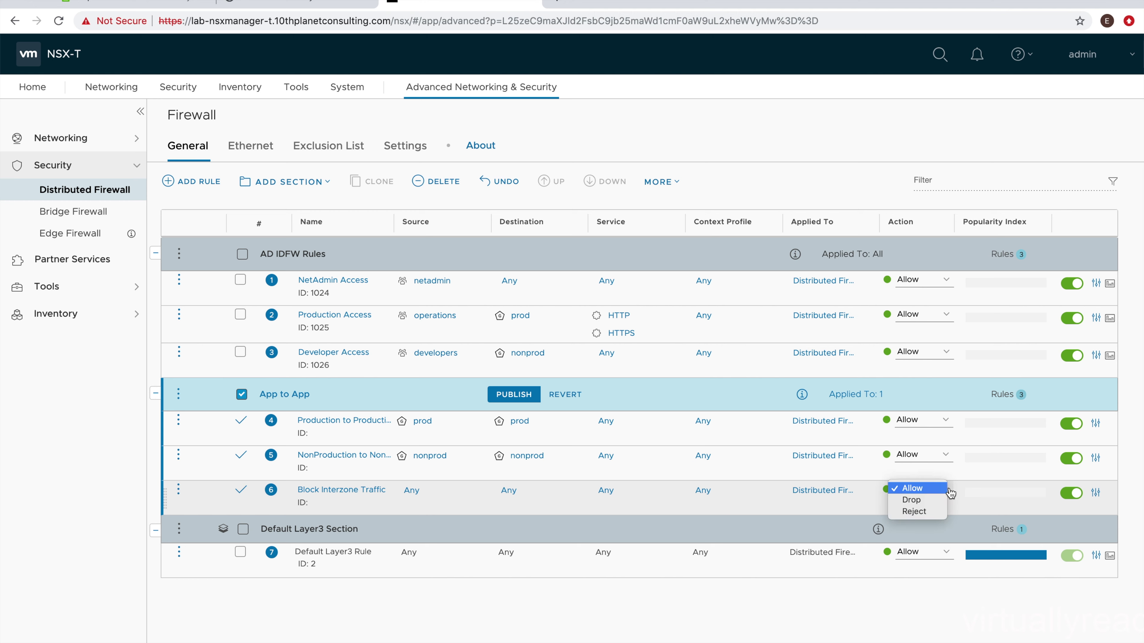
click(920, 512)
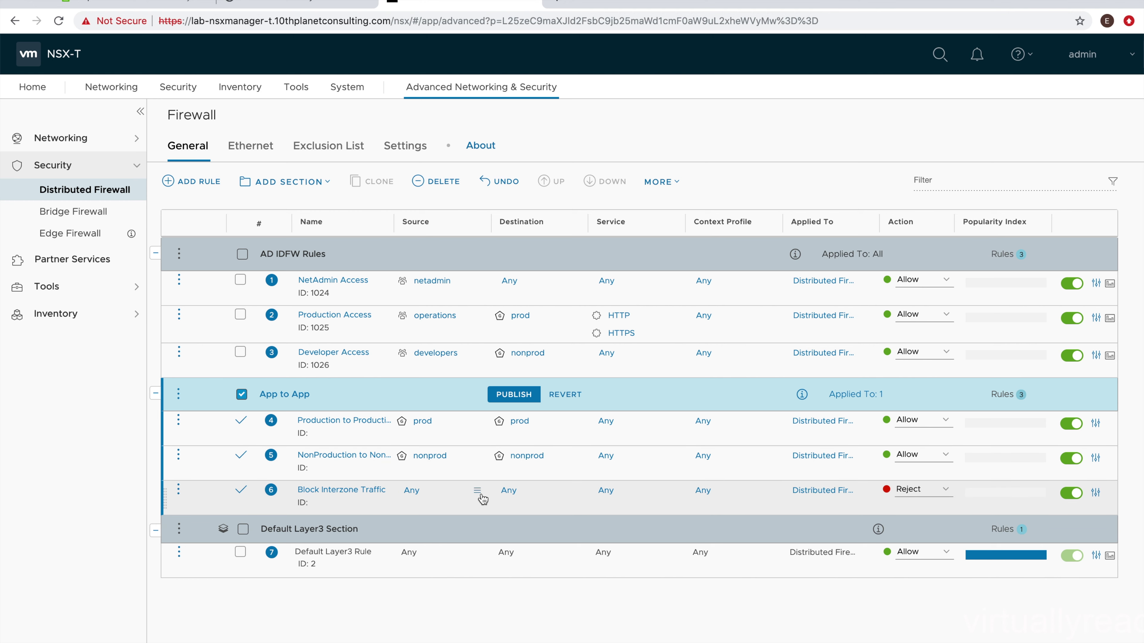
click(478, 493)
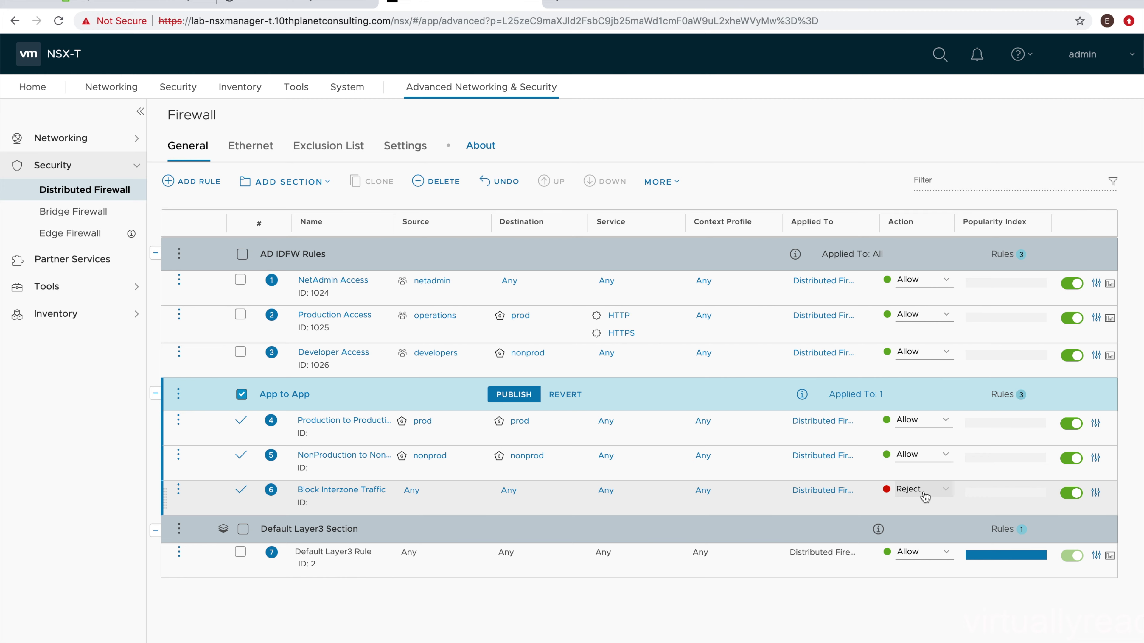
click(514, 395)
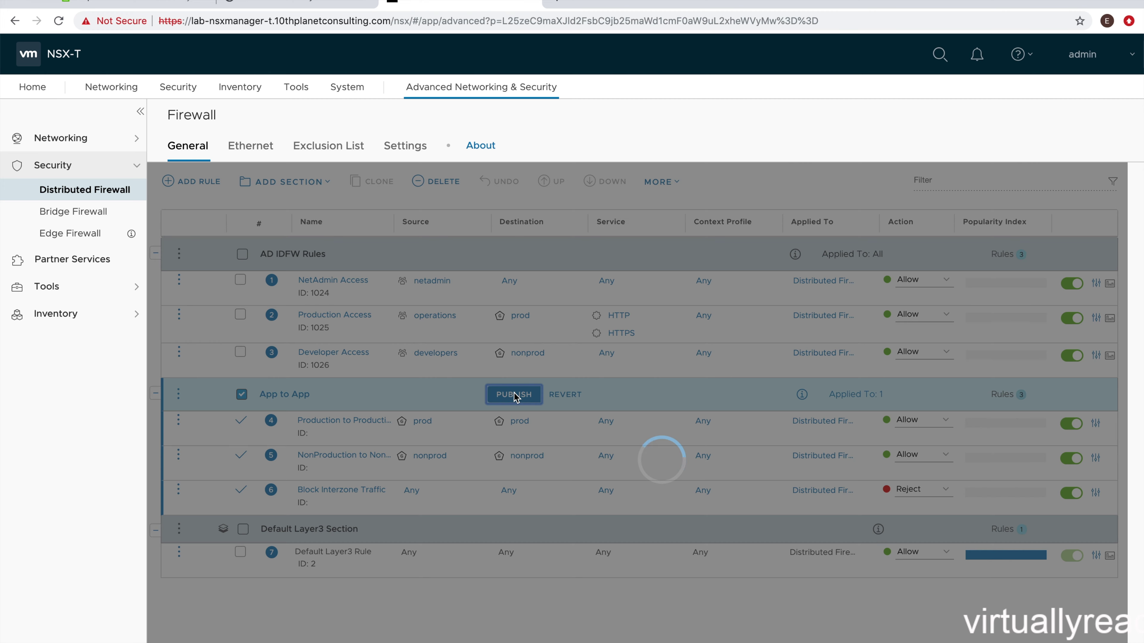